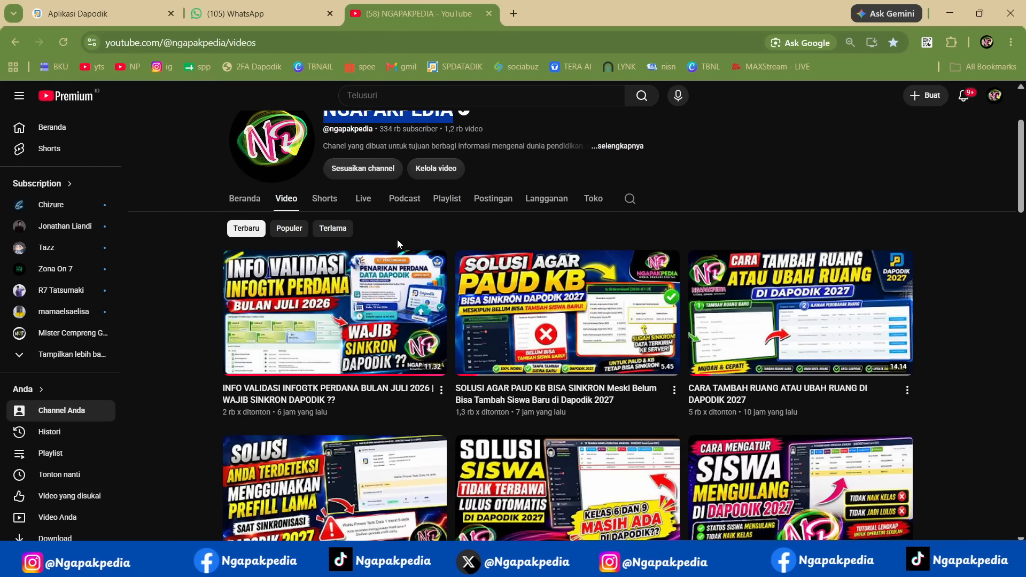
pyautogui.scroll(2, 420, 226)
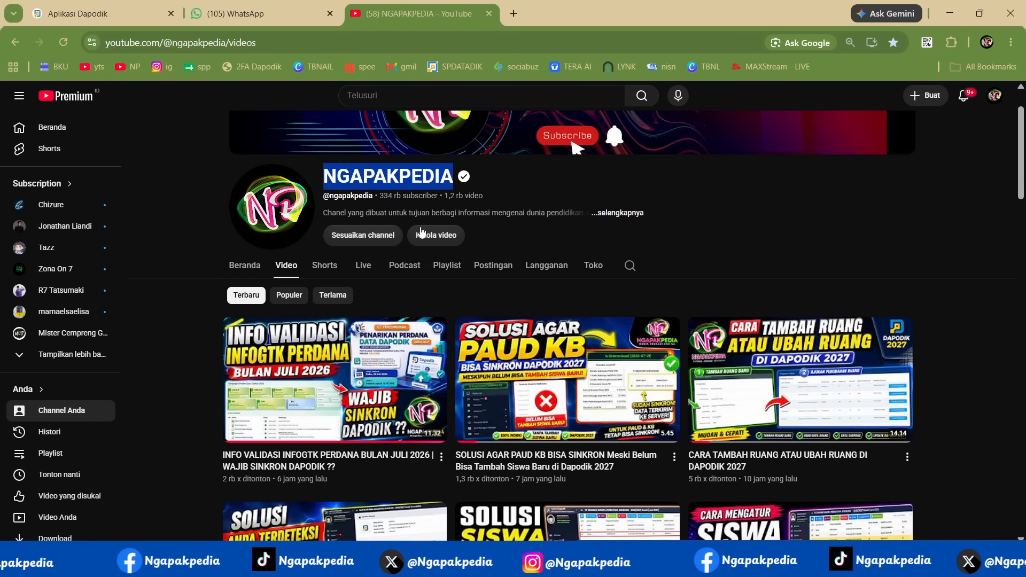
pyautogui.scroll(-5, 928, 251)
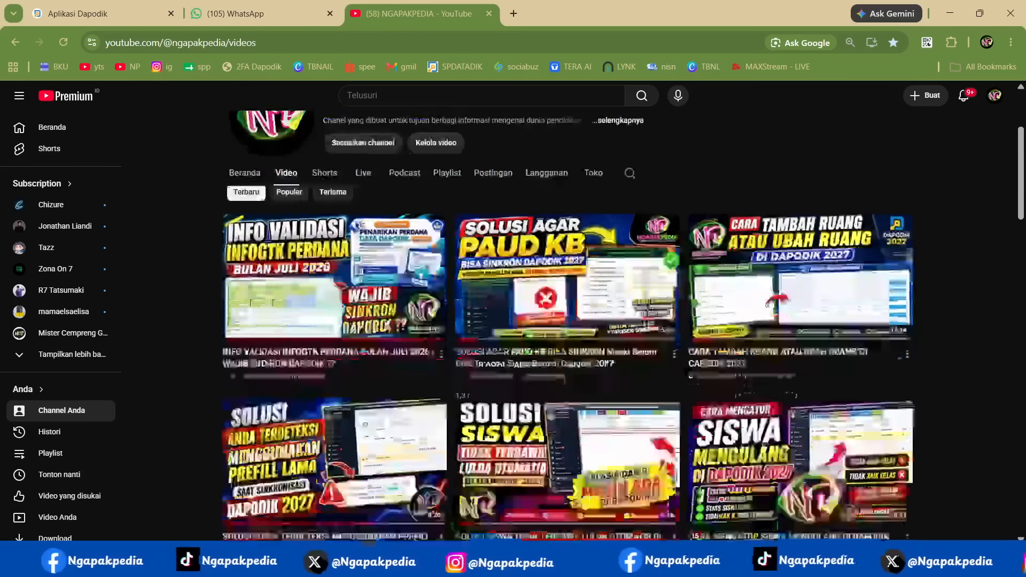
pyautogui.moveTo(806, 250)
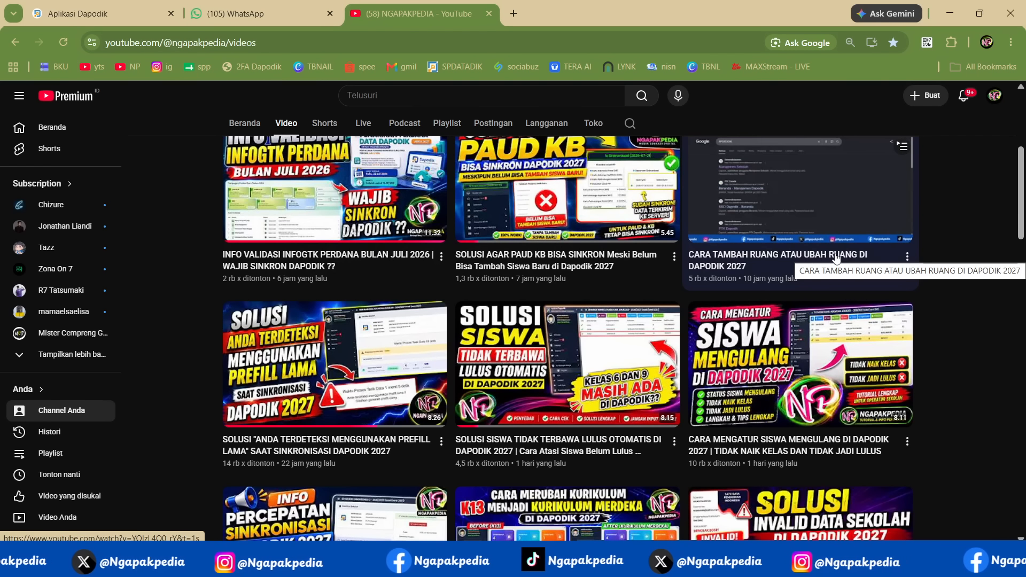
pyautogui.scroll(1, 836, 258)
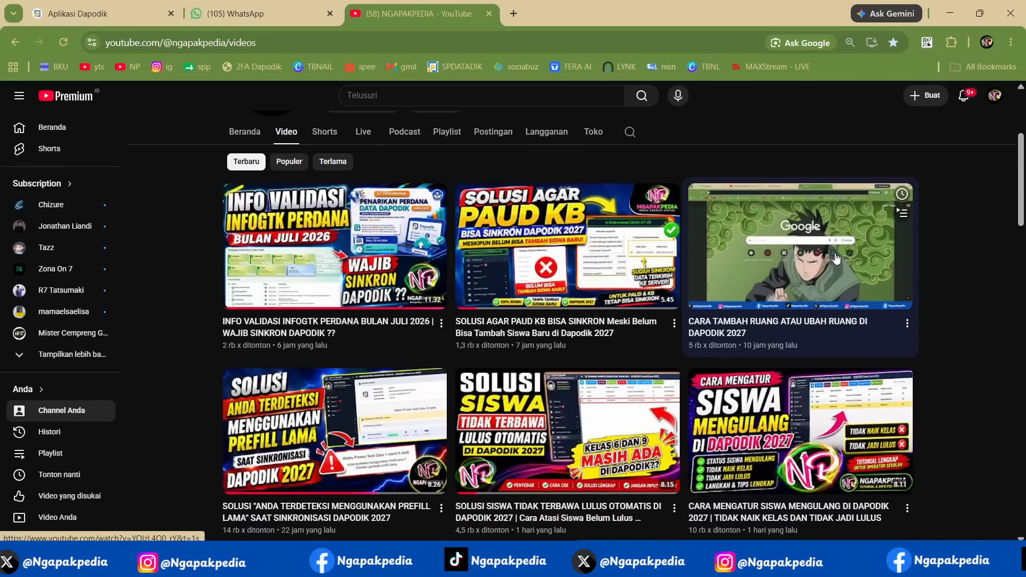
# - Switch to the Notepad notes and review the outline of four ways to create rombel in Dapodik 2027
pyautogui.click(748, 562)
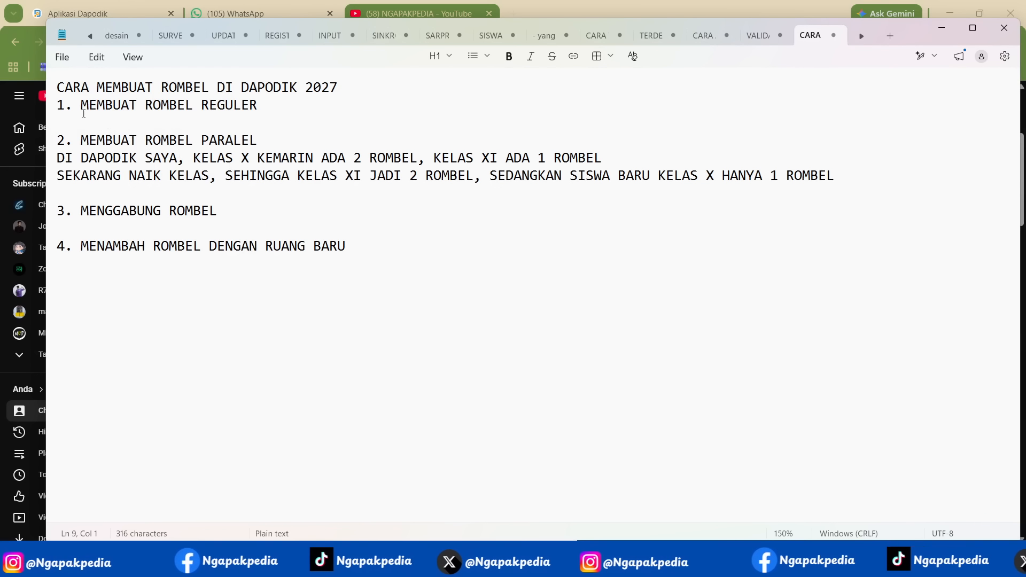
pyautogui.tripleClick(47, 93)
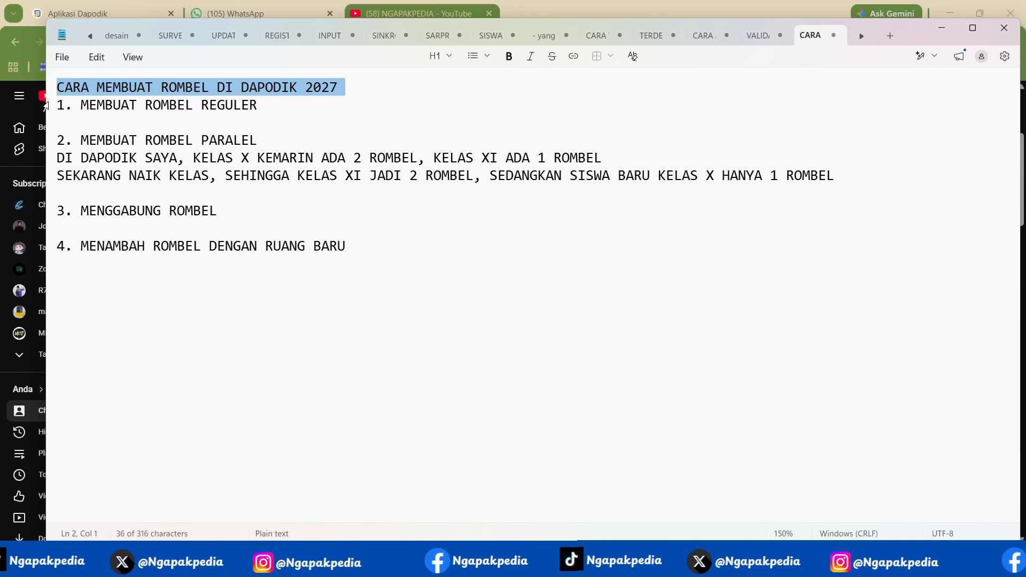
pyautogui.tripleClick(47, 106)
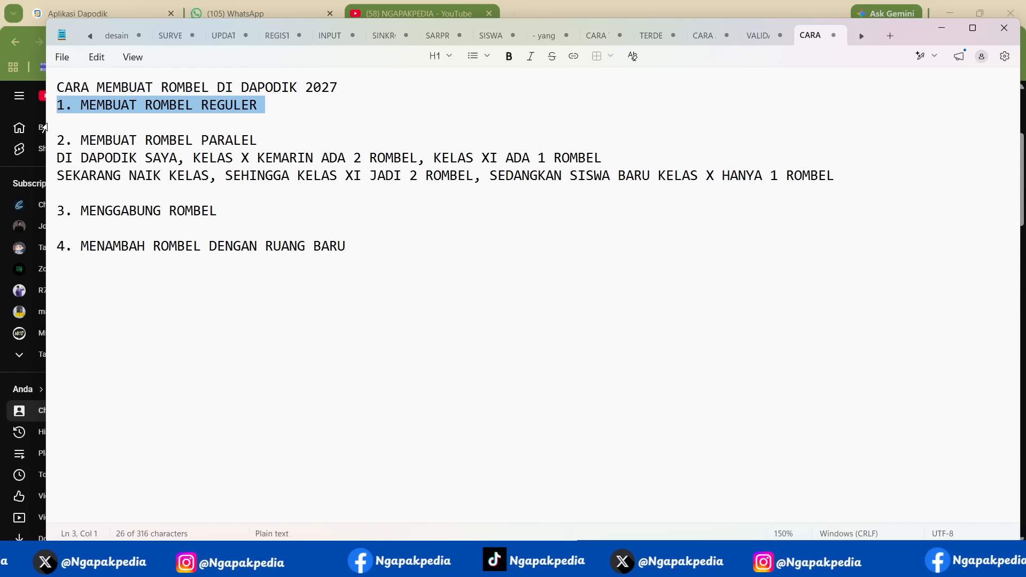
pyautogui.tripleClick(46, 142)
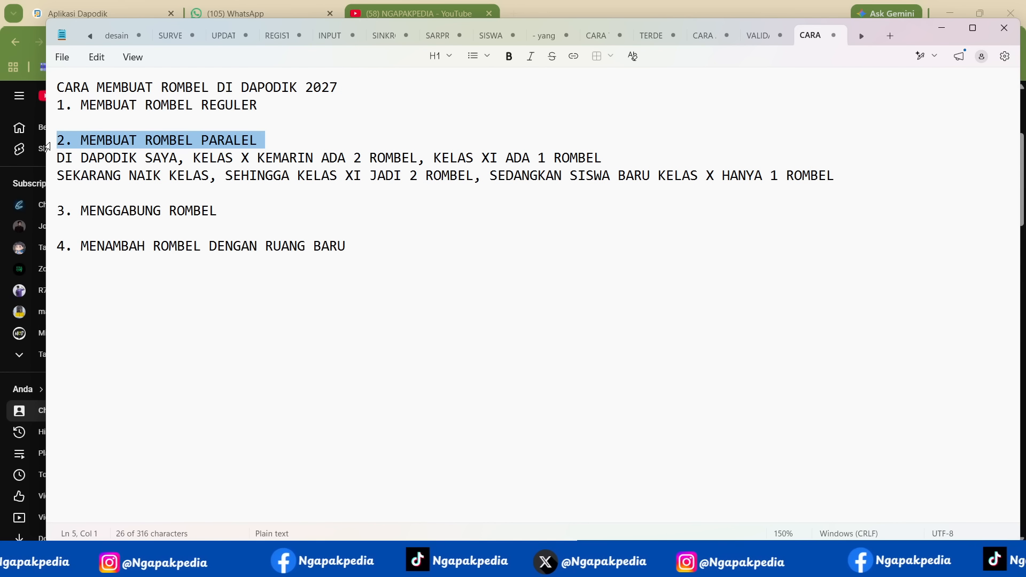
pyautogui.tripleClick(48, 212)
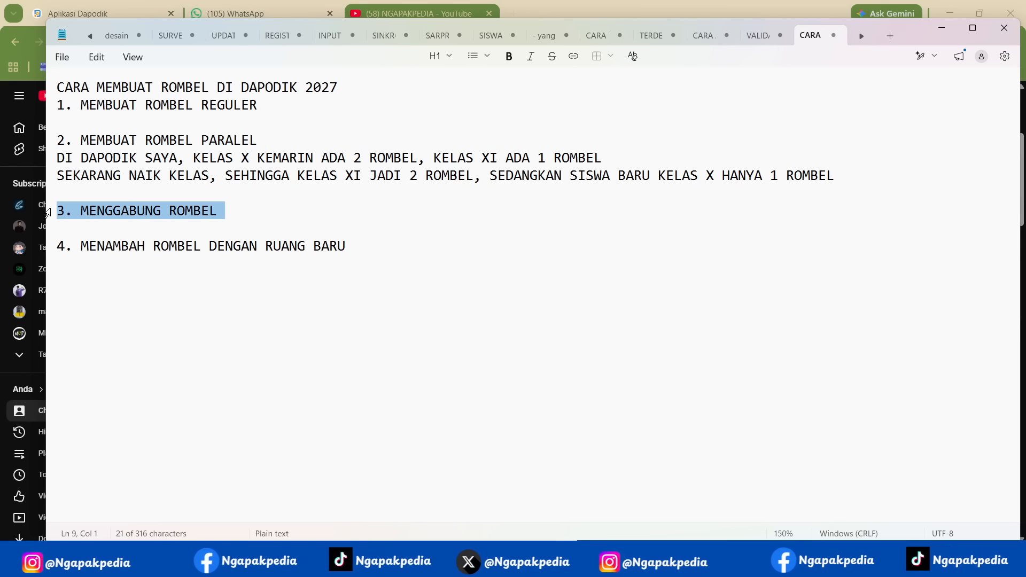
pyautogui.tripleClick(47, 248)
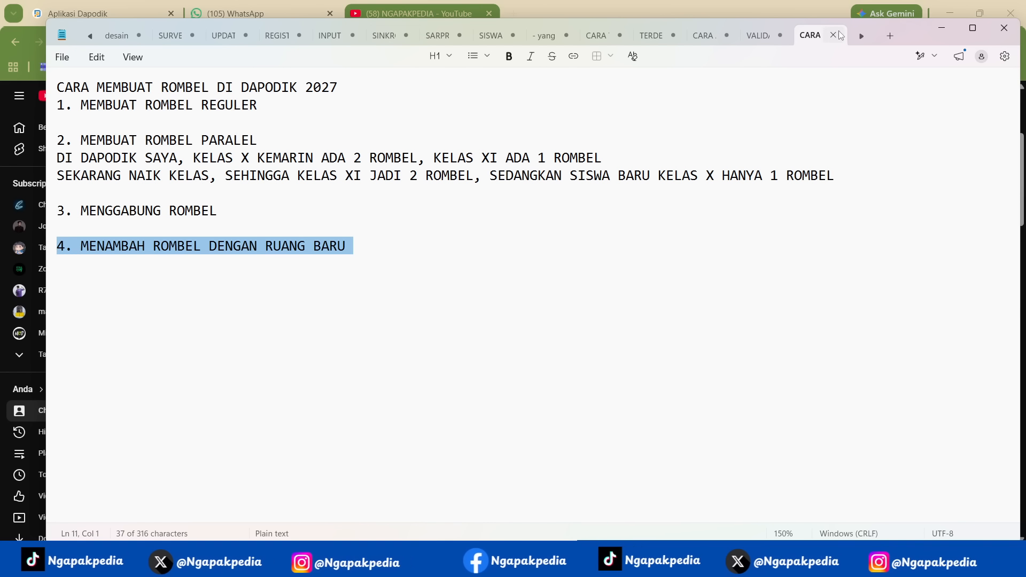
pyautogui.tripleClick(50, 111)
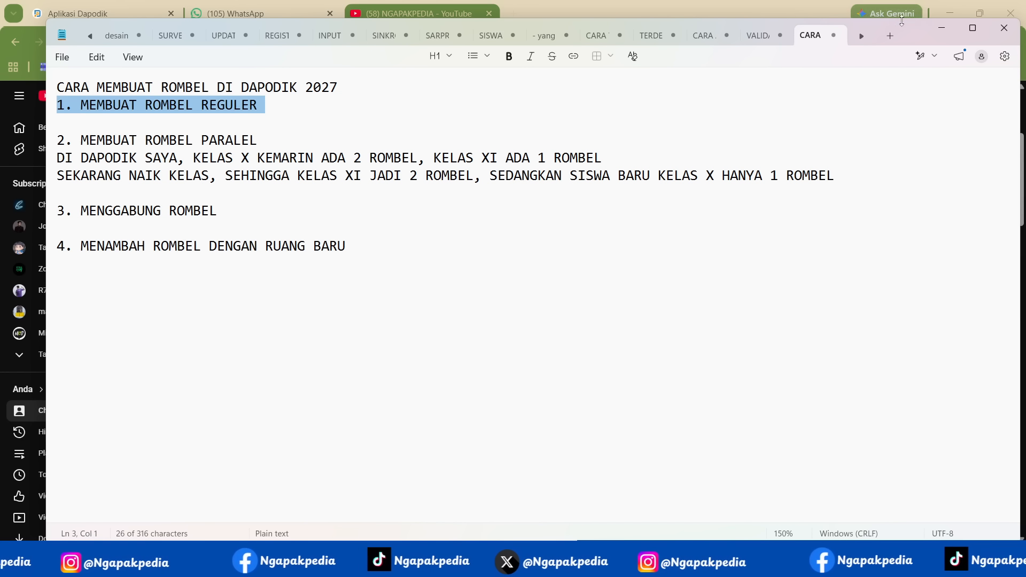
pyautogui.click(931, 27)
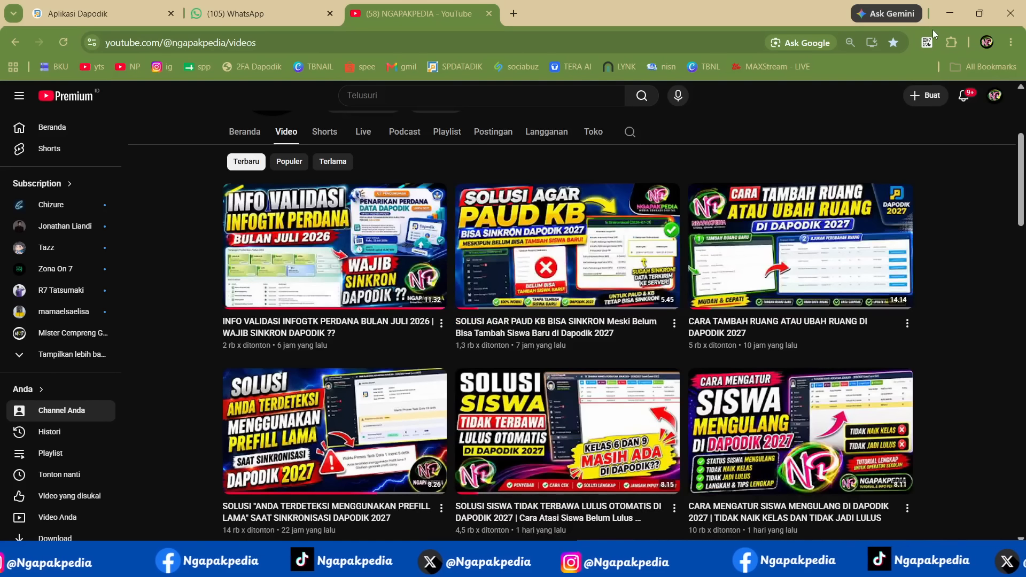
# - Switch to the Dapodik application in the browser, reload it and dismiss the central message and version notes
pyautogui.click(148, 14)
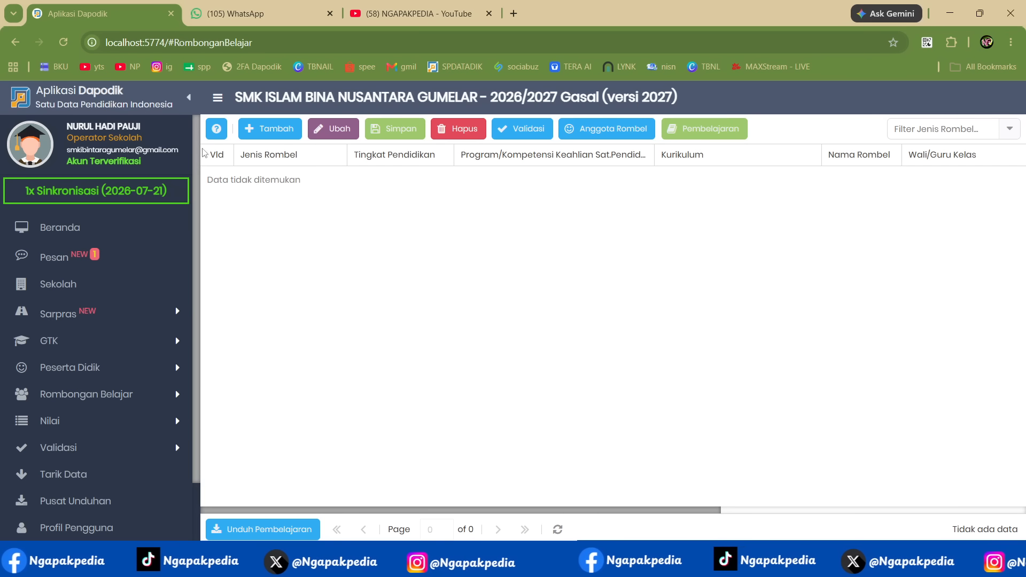
pyautogui.click(69, 45)
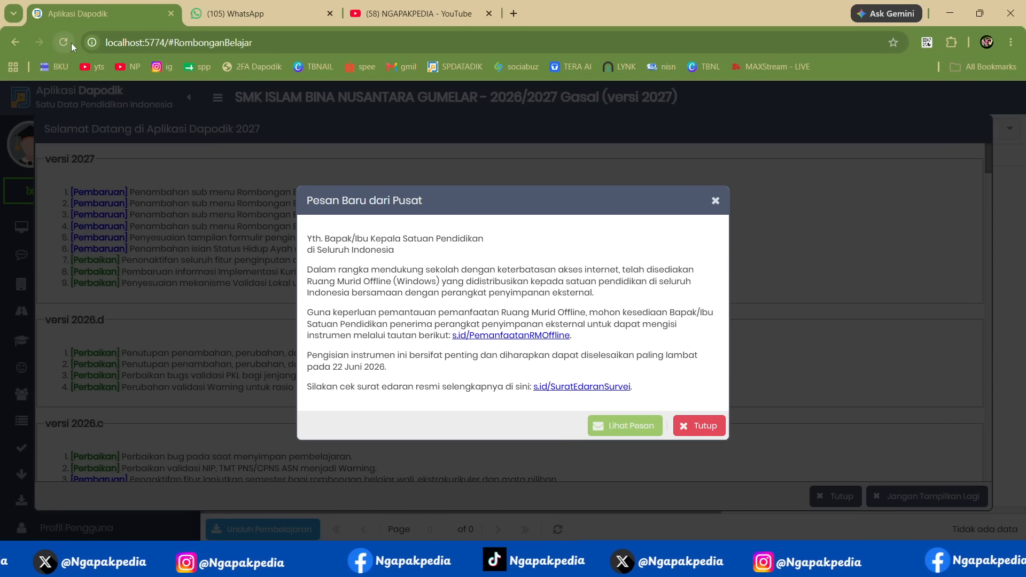
pyautogui.click(700, 425)
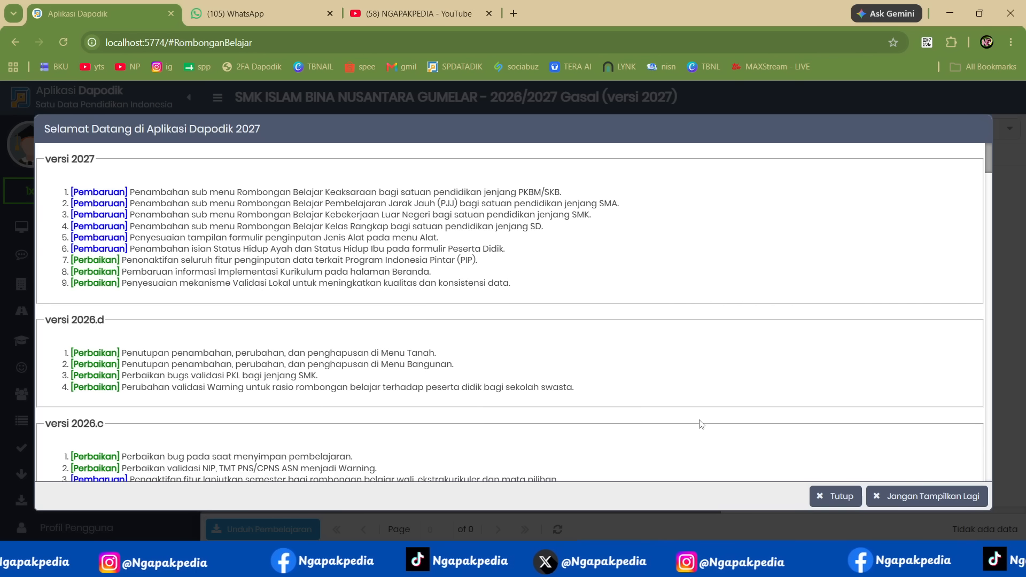
pyautogui.click(841, 496)
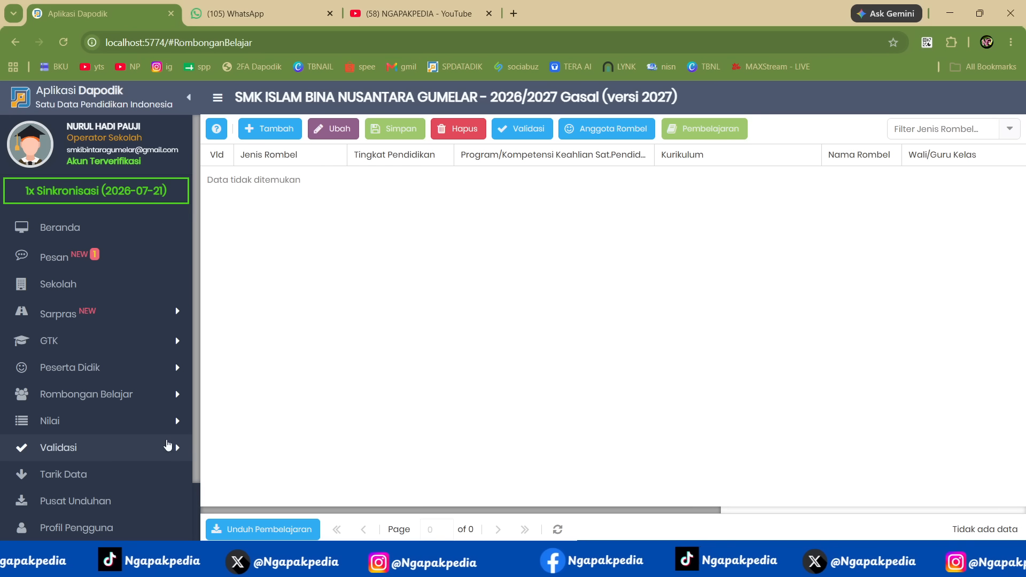
# - Add a new Reguler class group of type Kelas with the education level Kelas 12
pyautogui.click(132, 397)
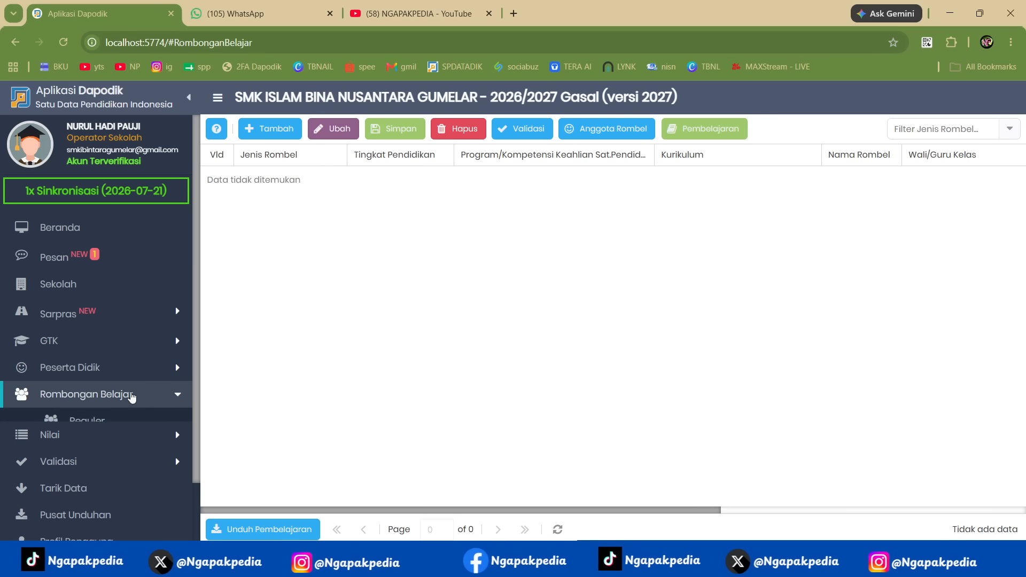
pyautogui.click(92, 423)
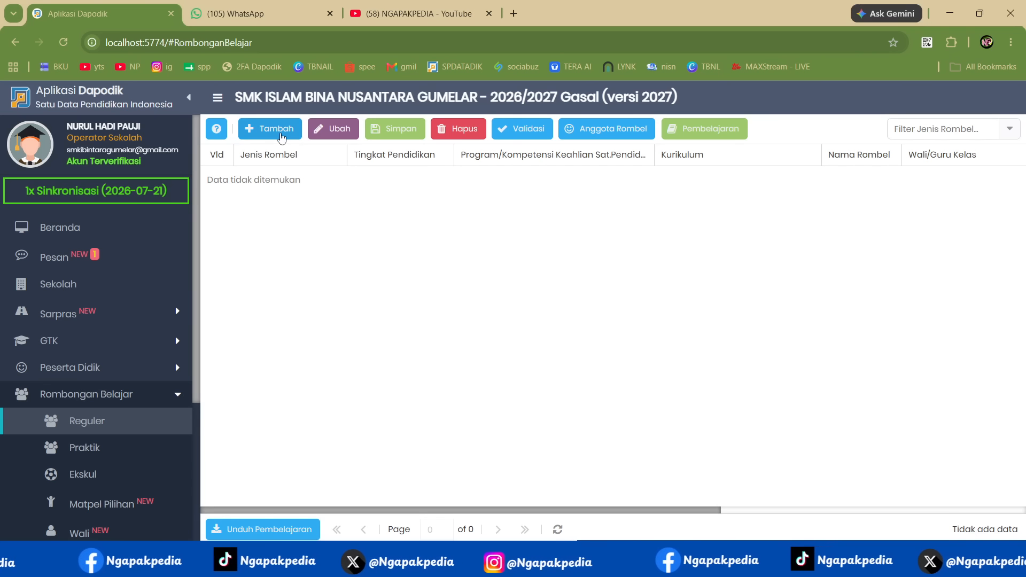
pyautogui.click(279, 132)
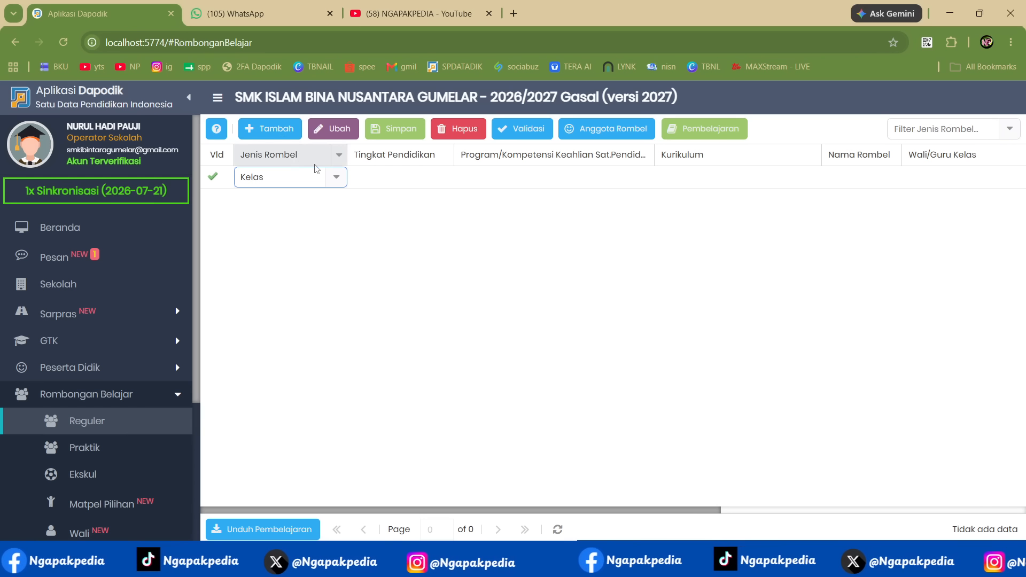
pyautogui.press('Tab')
pyautogui.click(293, 178)
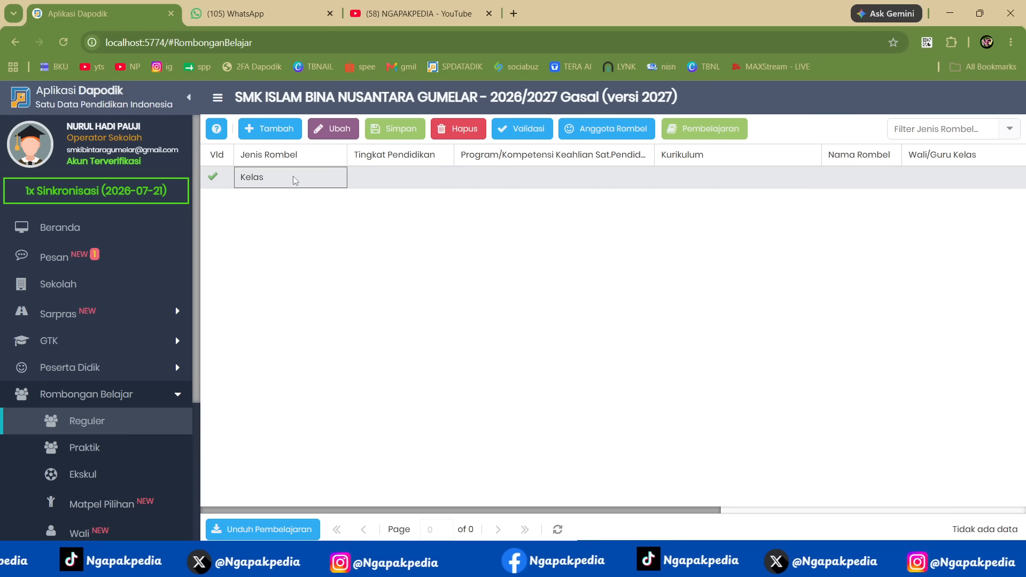
pyautogui.click(408, 184)
pyautogui.click(315, 179)
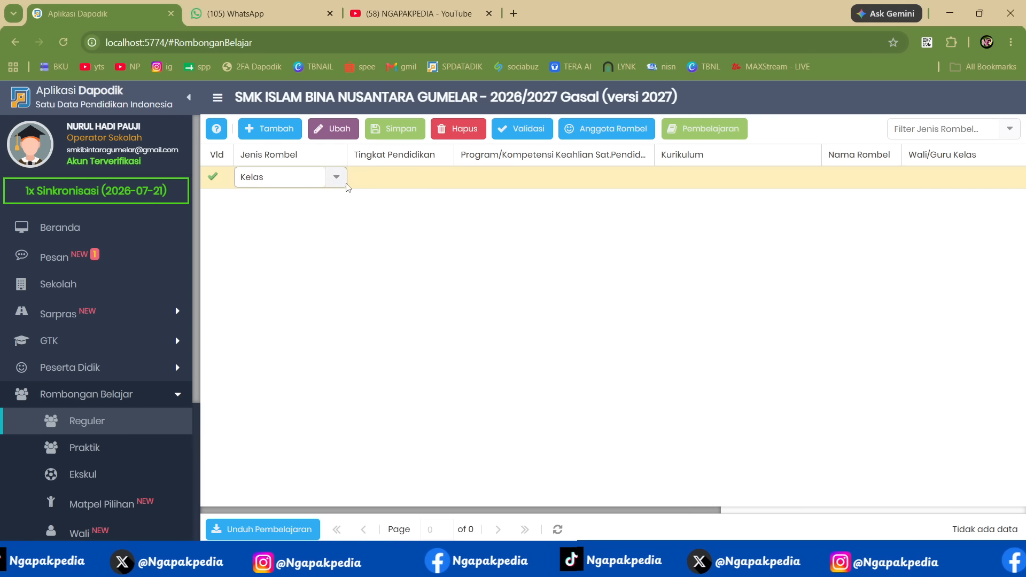
pyautogui.click(443, 183)
pyautogui.click(444, 182)
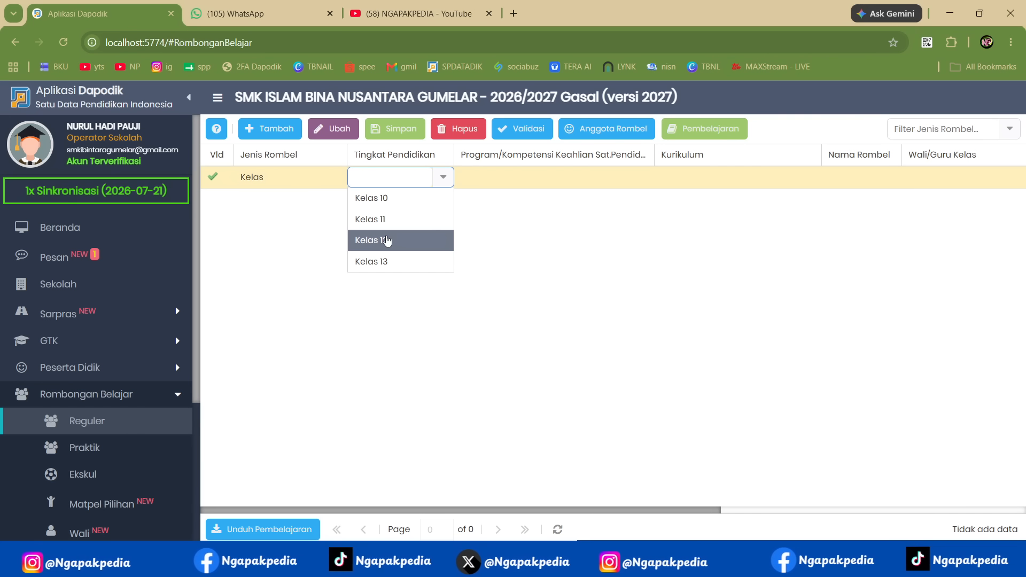
pyautogui.click(388, 241)
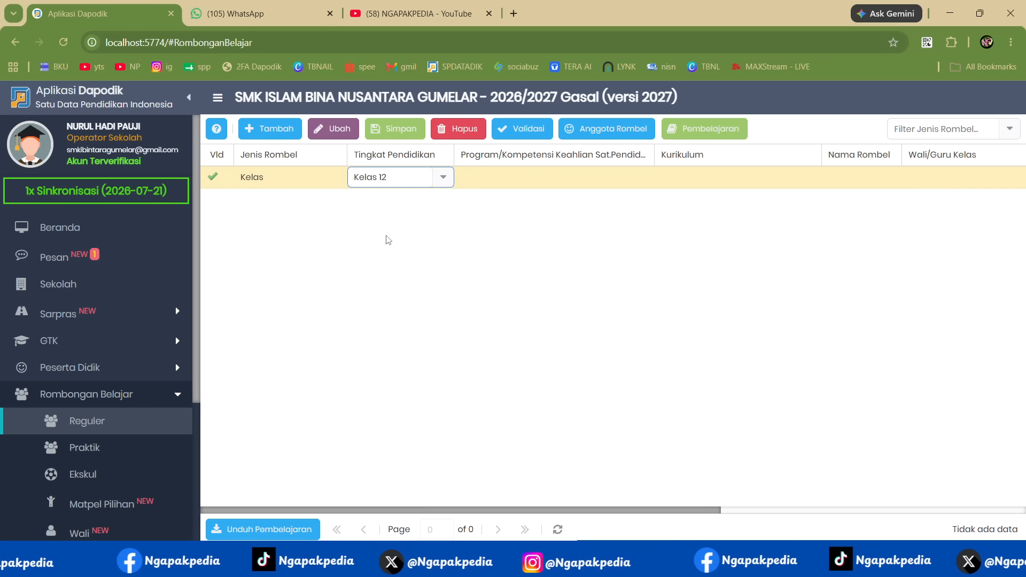
# - Fill in the new class group with the program Desain Komunikasi Visual, the name XII and a homeroom teacher
pyautogui.click(641, 184)
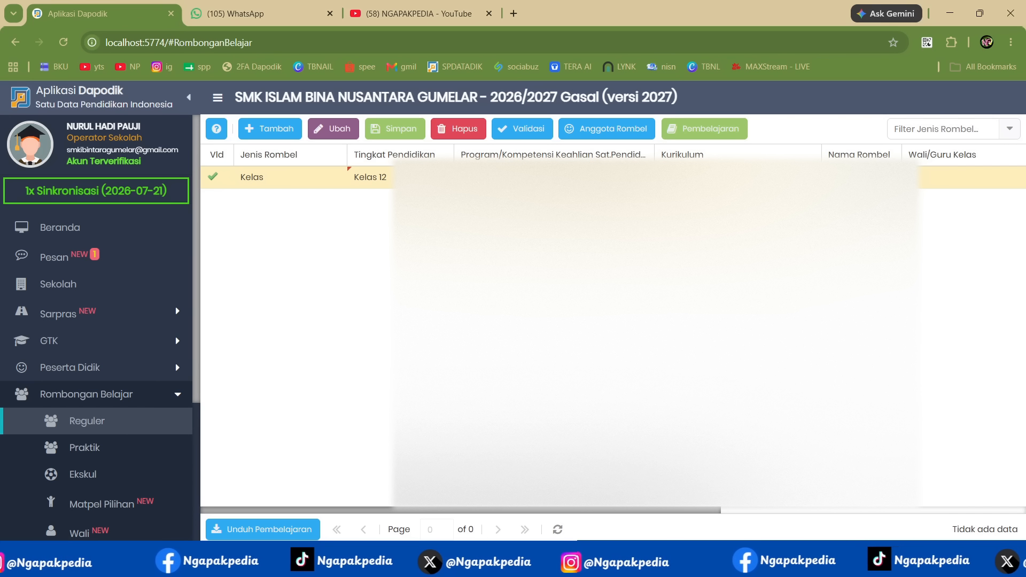
pyautogui.click(911, 178)
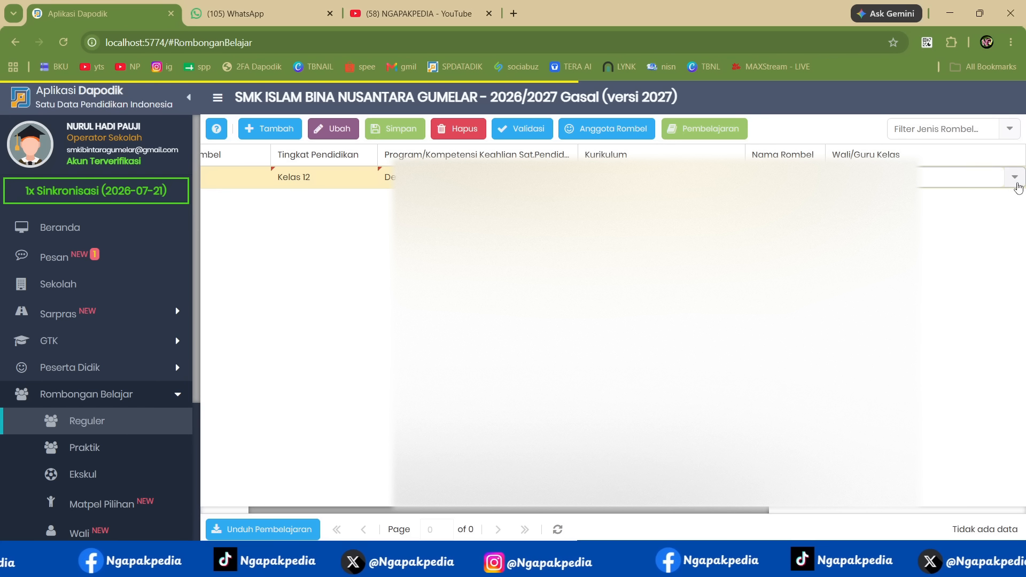
pyautogui.click(1018, 183)
pyautogui.scroll(-5, 953, 298)
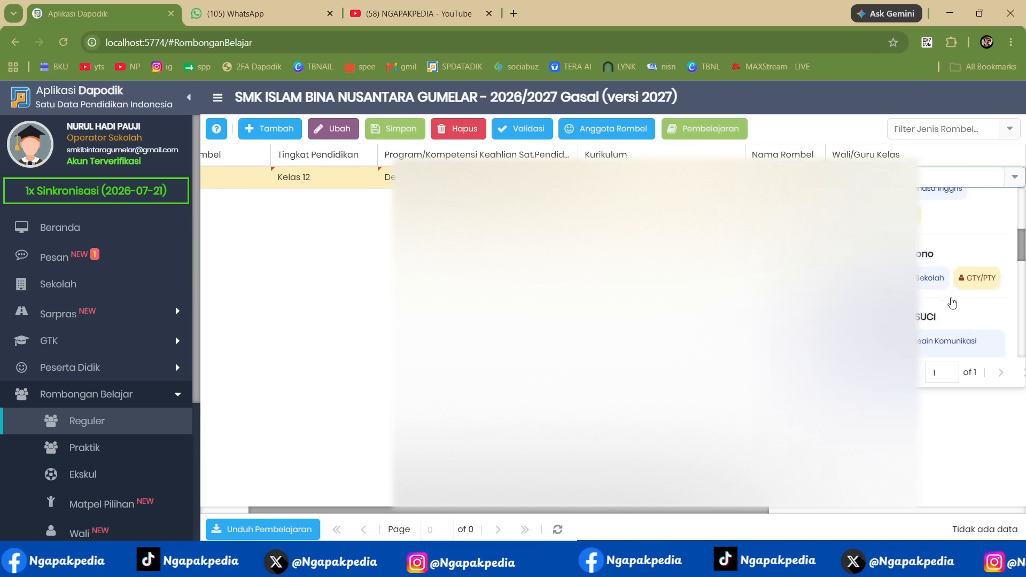
pyautogui.scroll(3, 951, 299)
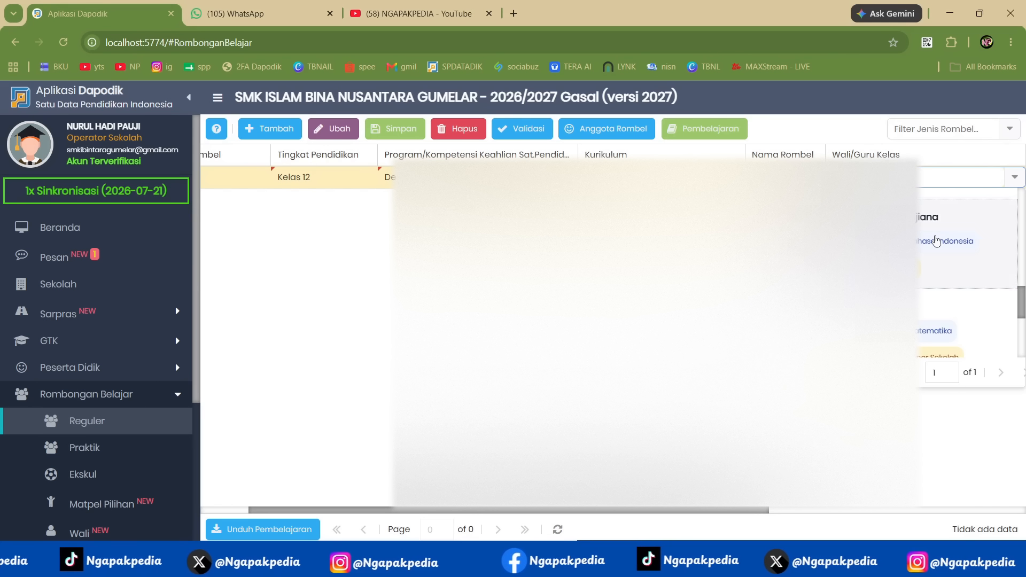
pyautogui.click(937, 238)
pyautogui.press('Tab')
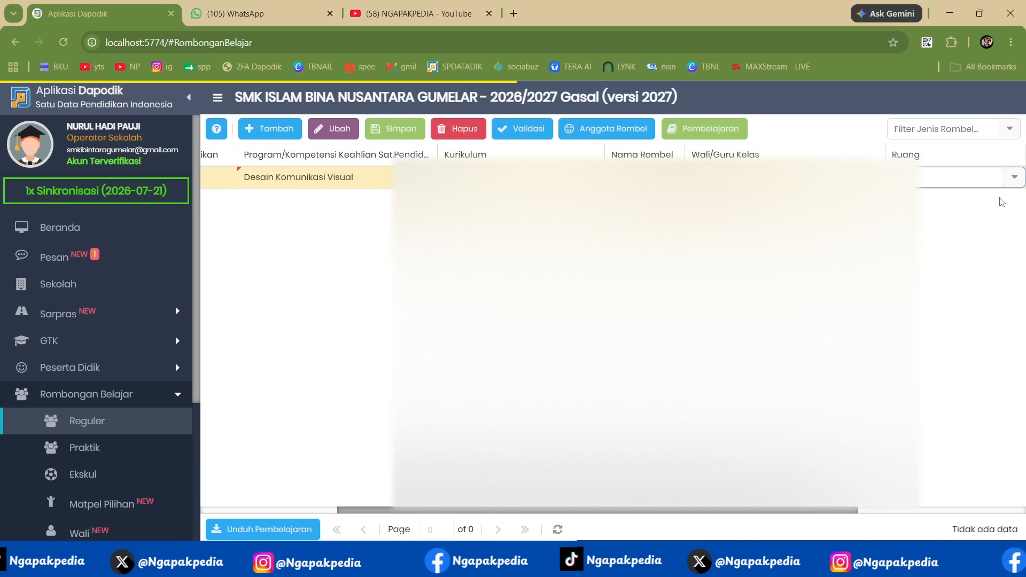
# - Assign the Kelas XII room to the new class group and save the record
pyautogui.click(1014, 179)
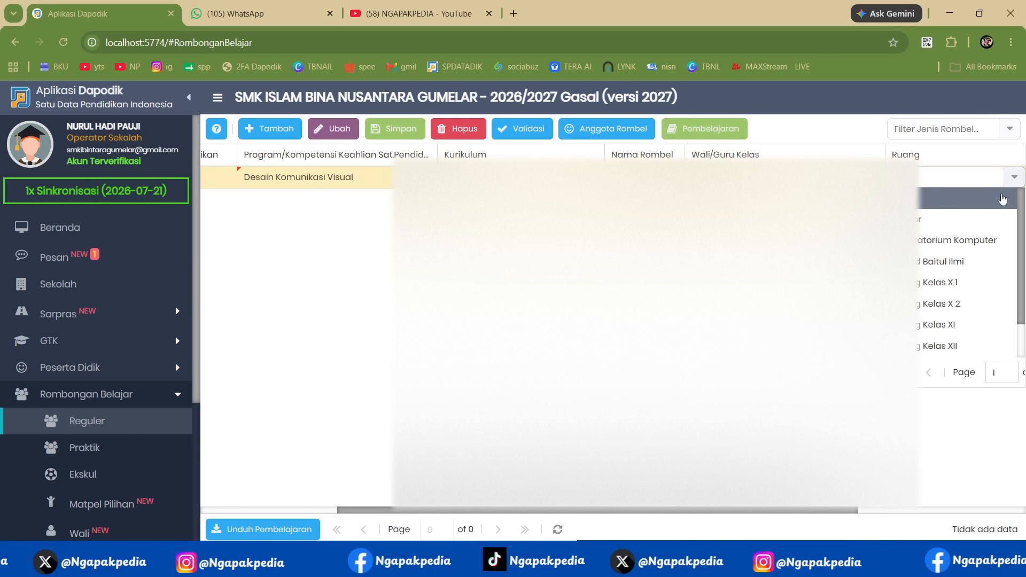
pyautogui.scroll(-2, 980, 256)
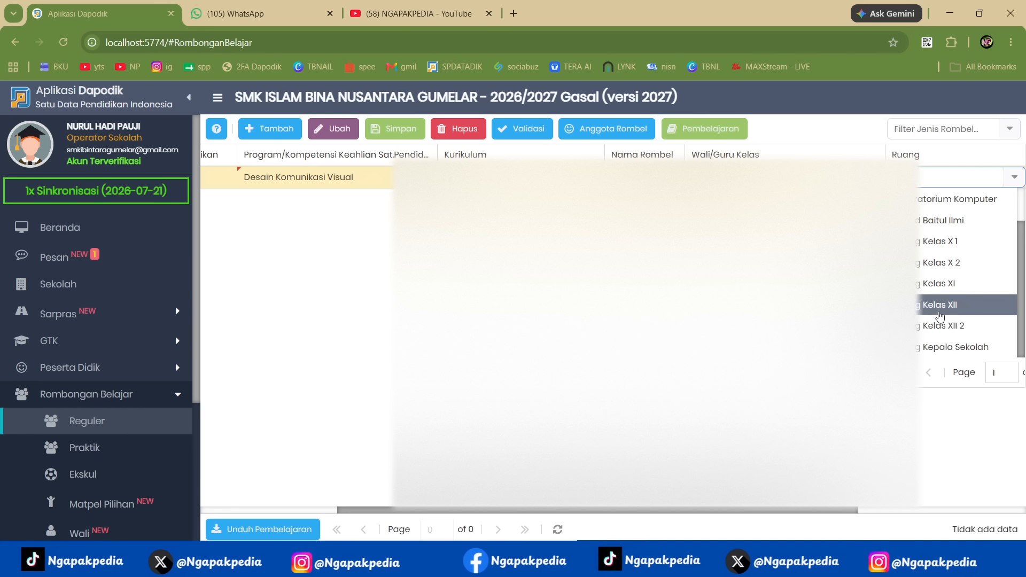
pyautogui.click(938, 308)
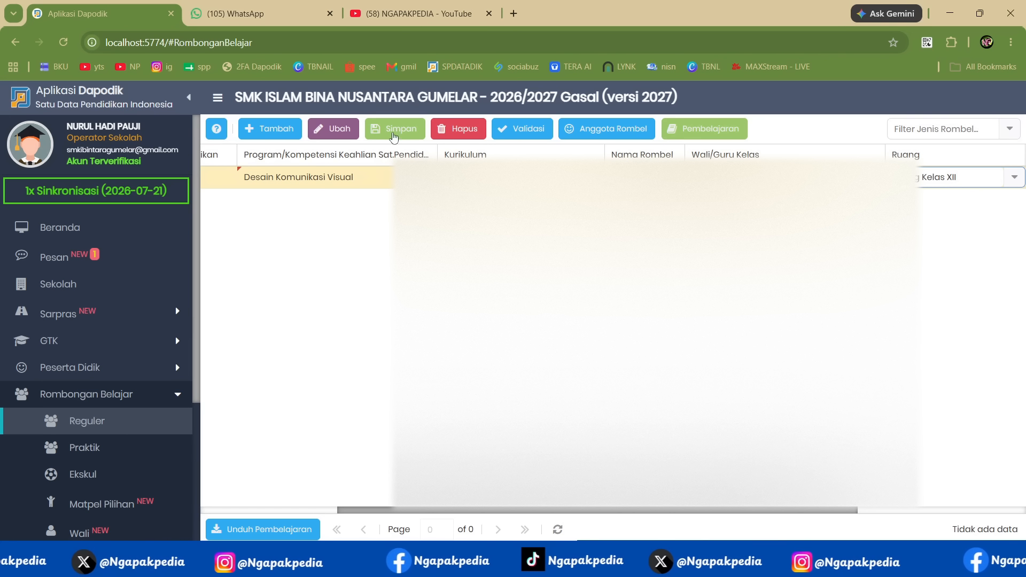
pyautogui.click(382, 131)
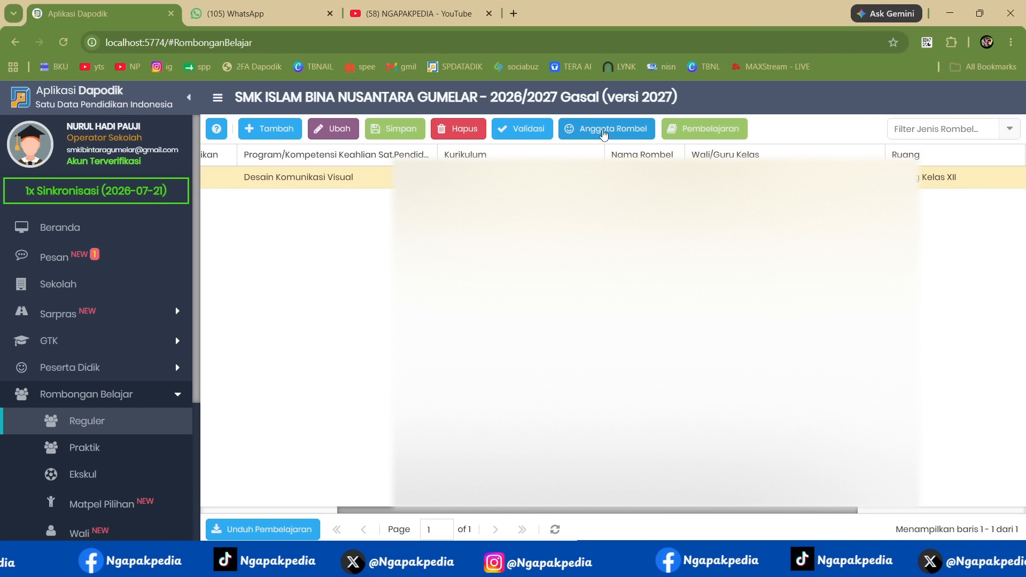
# - Add all XI DKV students on the first page of the list to rombel XII with registration type Naik kelas
pyautogui.click(605, 134)
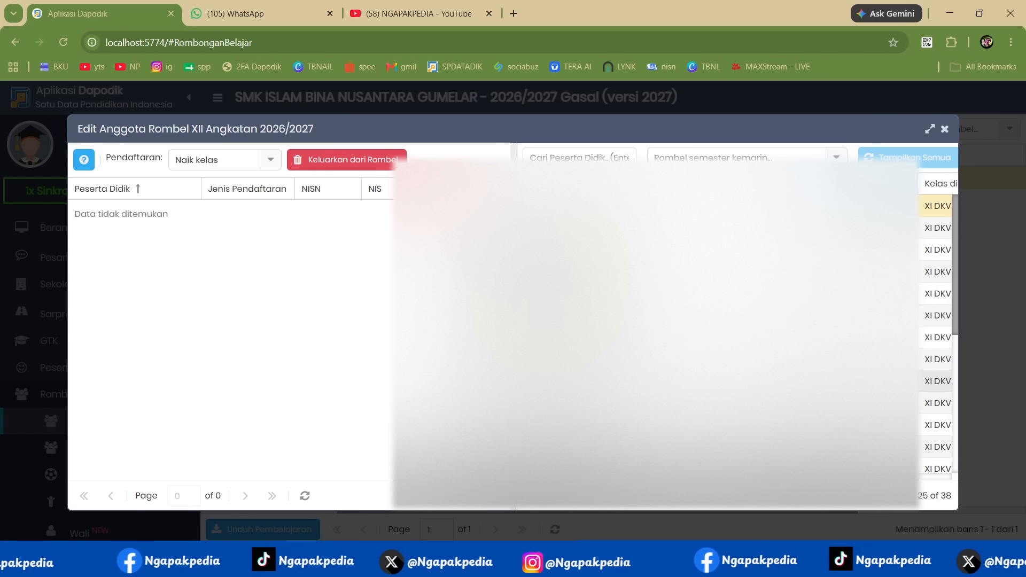
pyautogui.hotkey('ctrl', 'a')
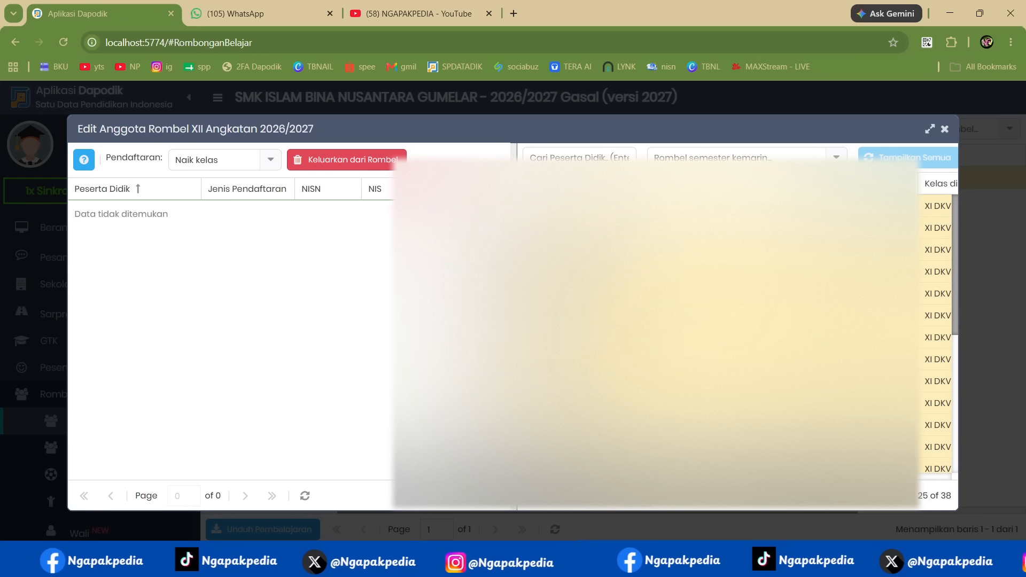
pyautogui.moveTo(389, 270); pyautogui.dragTo(389, 270)
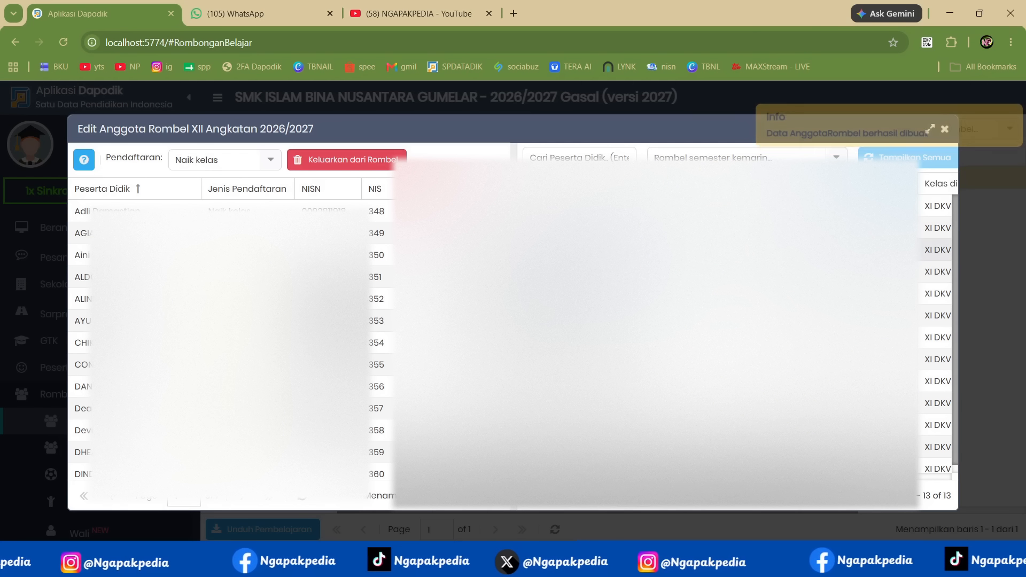
# - Add all remaining XI DKV students to rombel XII and close its member editor
pyautogui.hotkey('ctrl', 'a')
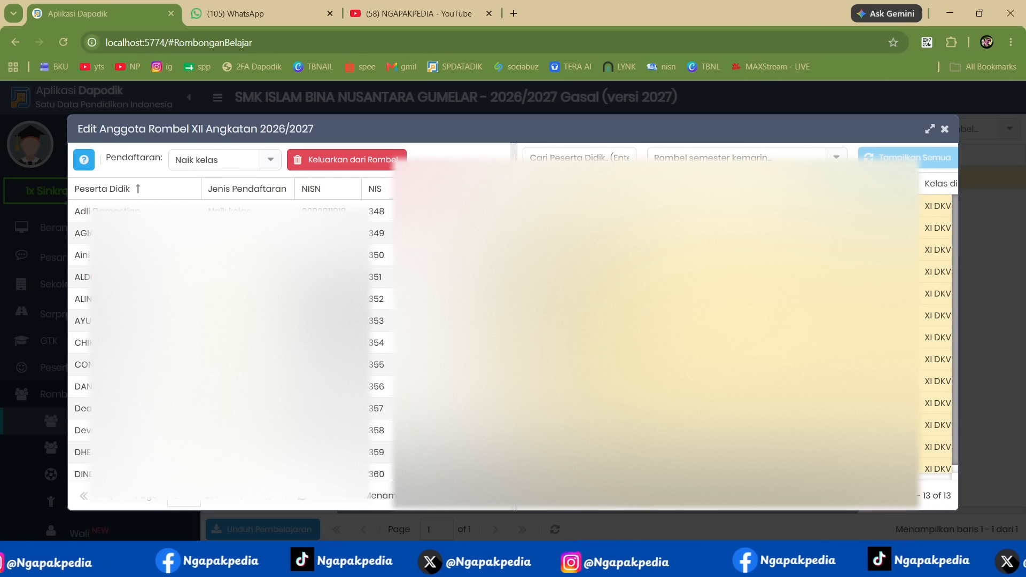
pyautogui.moveTo(583, 230); pyautogui.dragTo(371, 279)
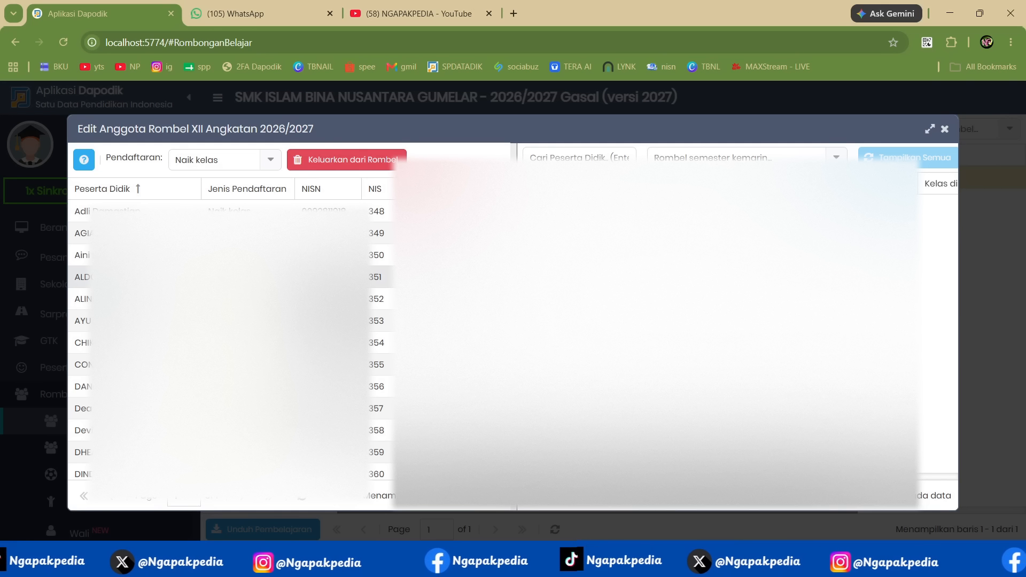
pyautogui.click(943, 129)
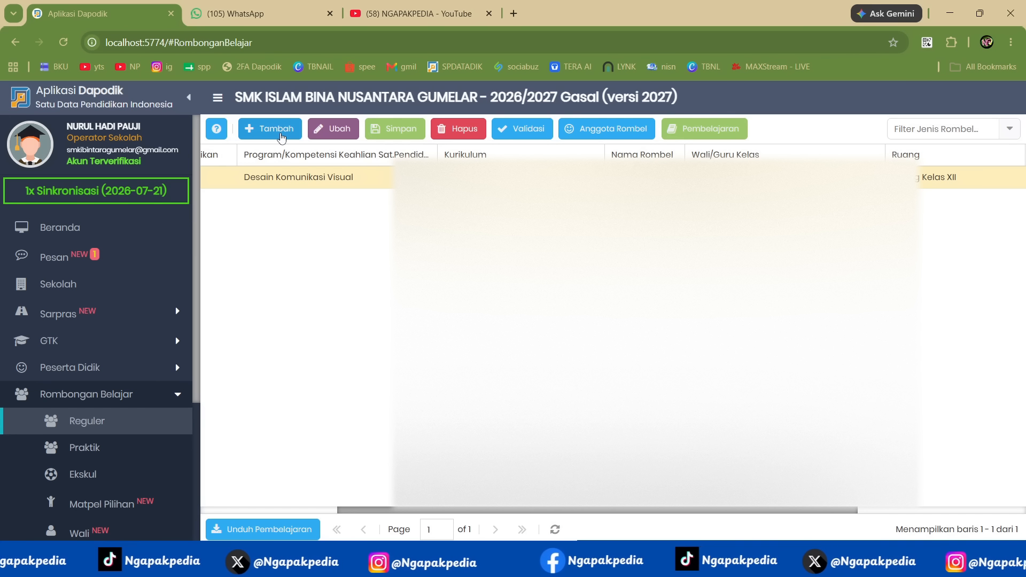
# - Add another Reguler class group of type Kelas with the education level Kelas 11
pyautogui.click(282, 138)
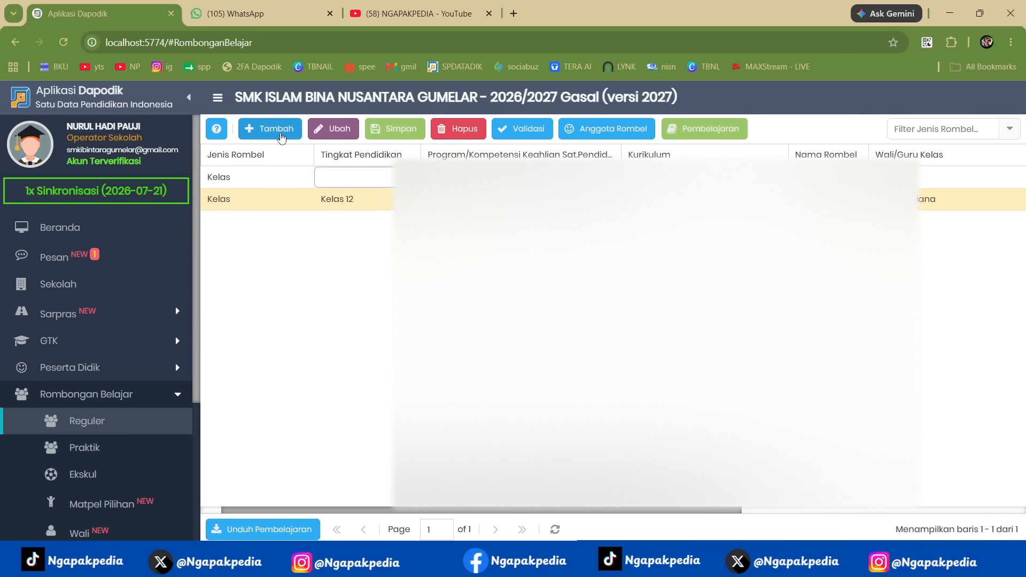
pyautogui.click(409, 178)
pyautogui.click(350, 220)
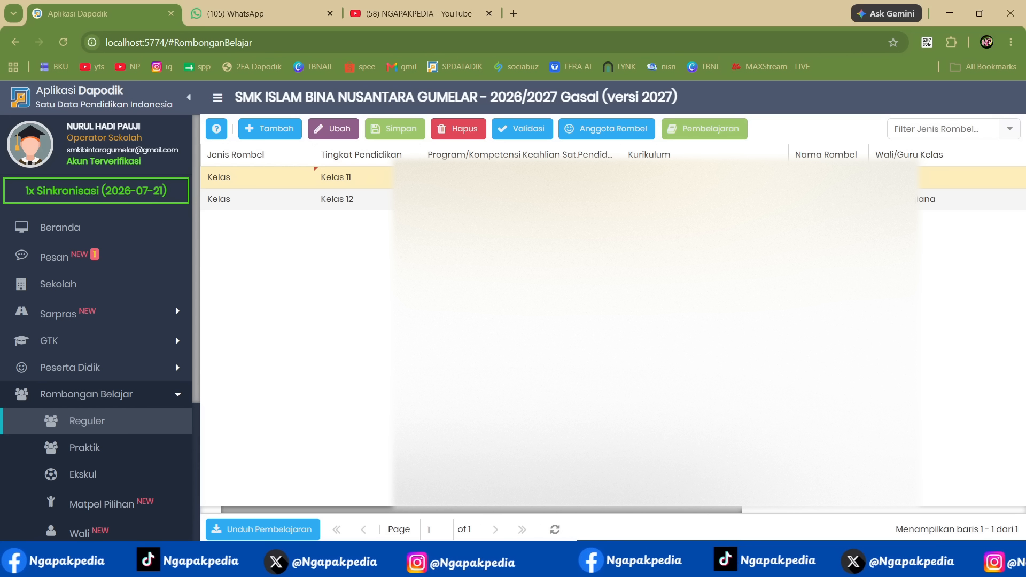
# - Switch to the Notepad notes and review the section on creating parallel rombel for Kelas X and XI, then return to Dapodik
pyautogui.hotkey('alt', 'Tab')
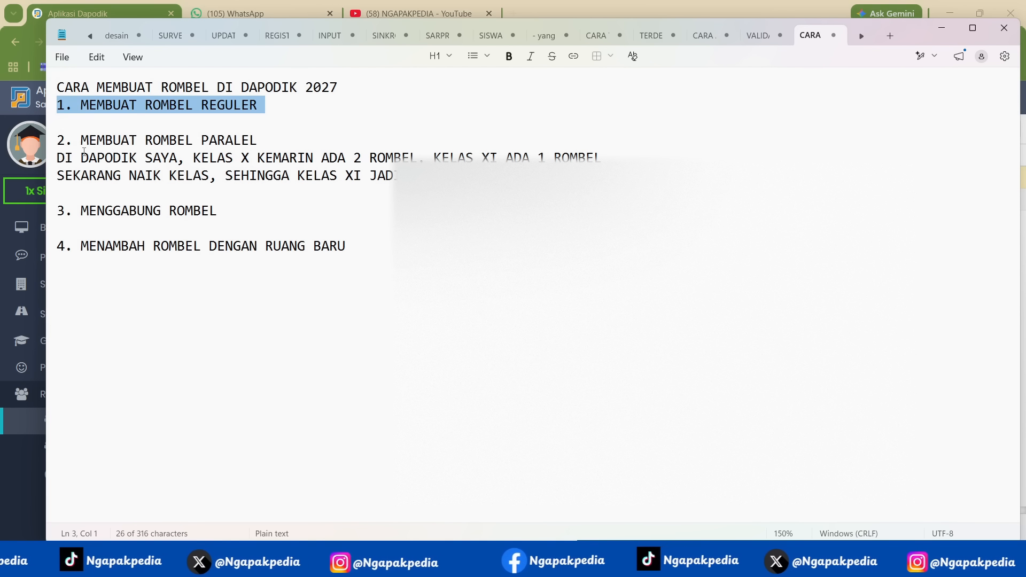
pyautogui.click(51, 143)
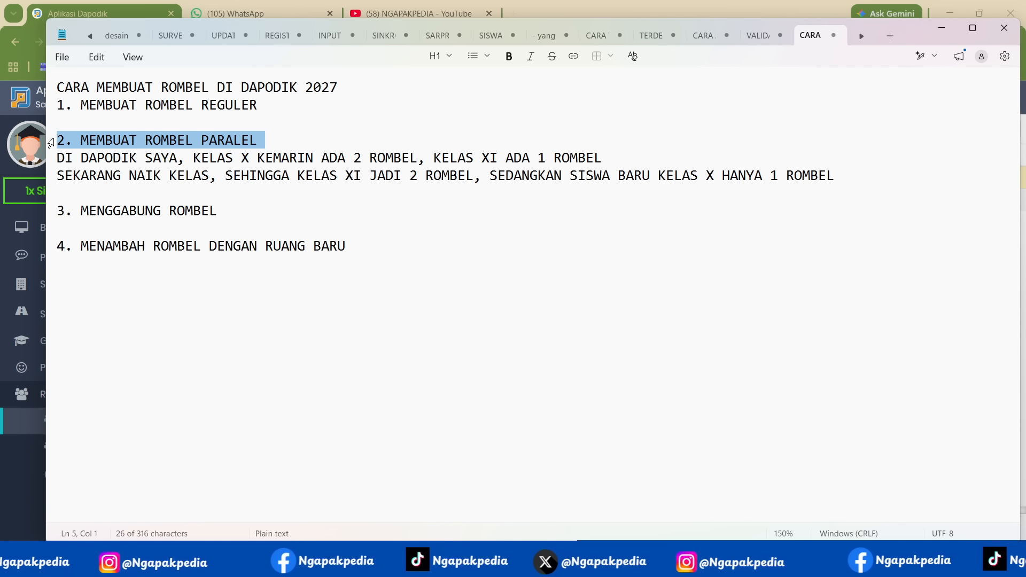
pyautogui.click(48, 160)
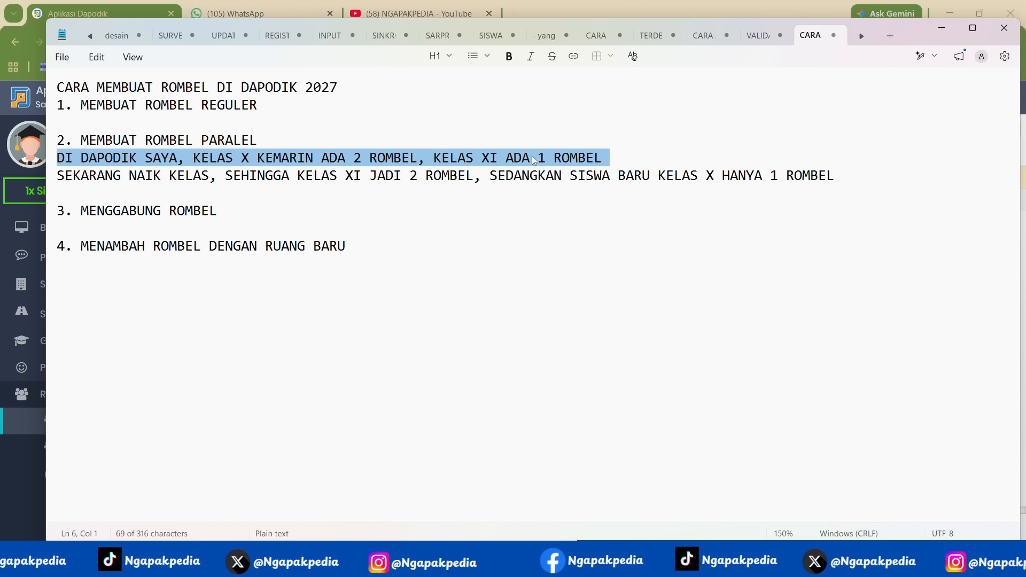
pyautogui.click(43, 180)
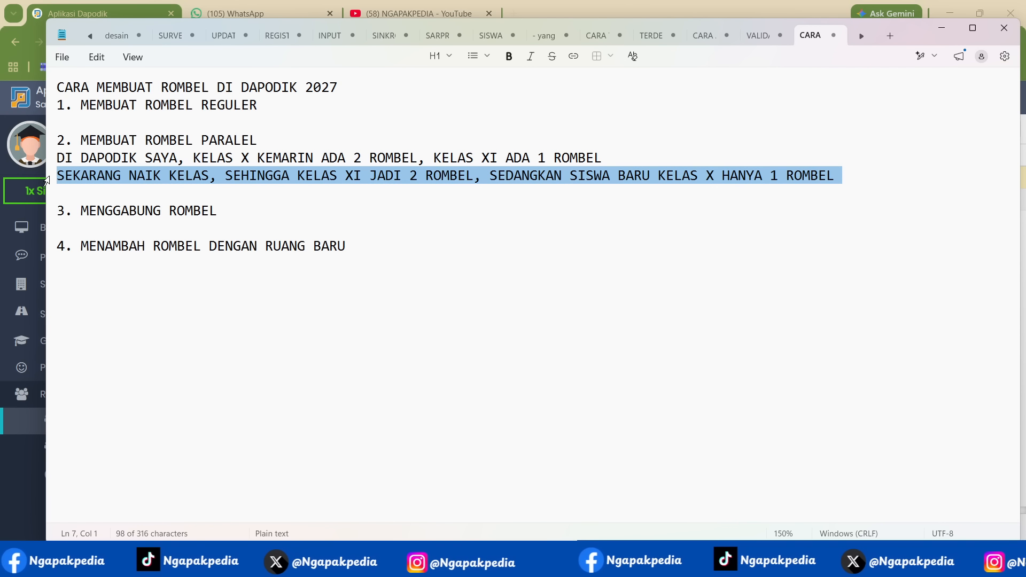
pyautogui.click(217, 176)
pyautogui.click(233, 176)
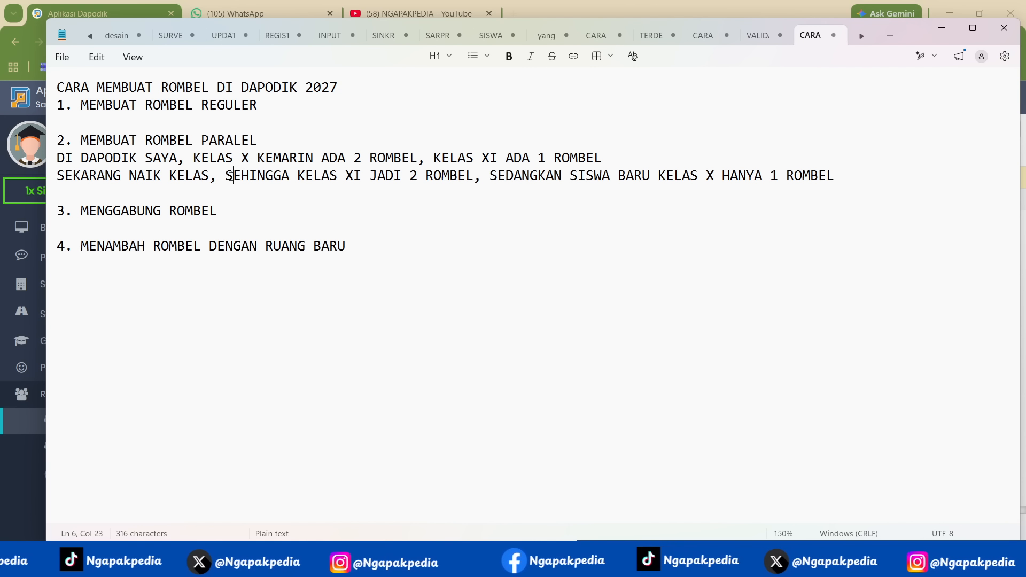
pyautogui.moveTo(233, 177); pyautogui.dragTo(480, 180)
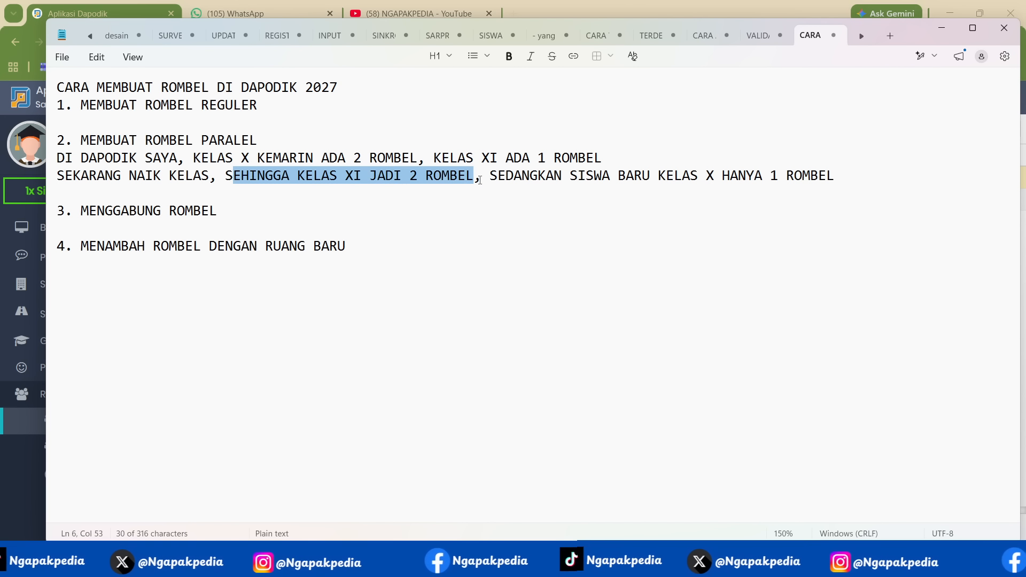
pyautogui.moveTo(208, 157); pyautogui.dragTo(411, 156)
pyautogui.moveTo(226, 177); pyautogui.dragTo(608, 159)
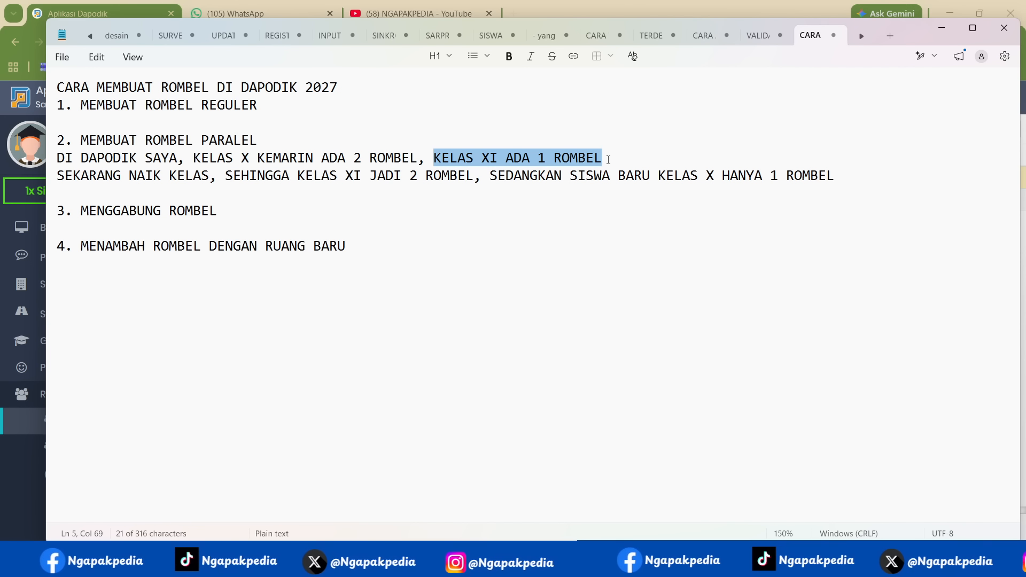
pyautogui.click(935, 33)
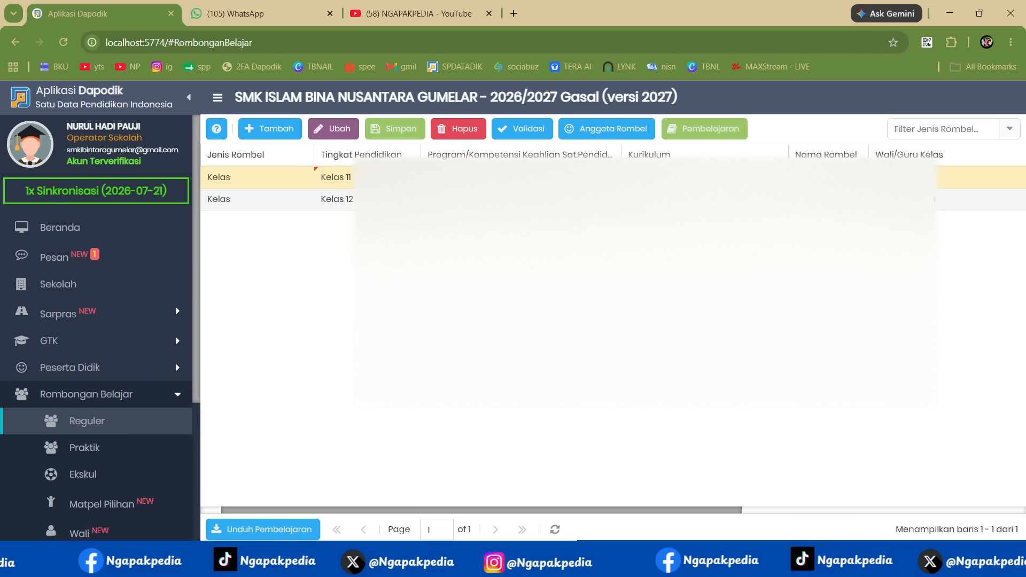
# - Choose a homeroom teacher for the new Kelas 11 class group
pyautogui.click(1015, 180)
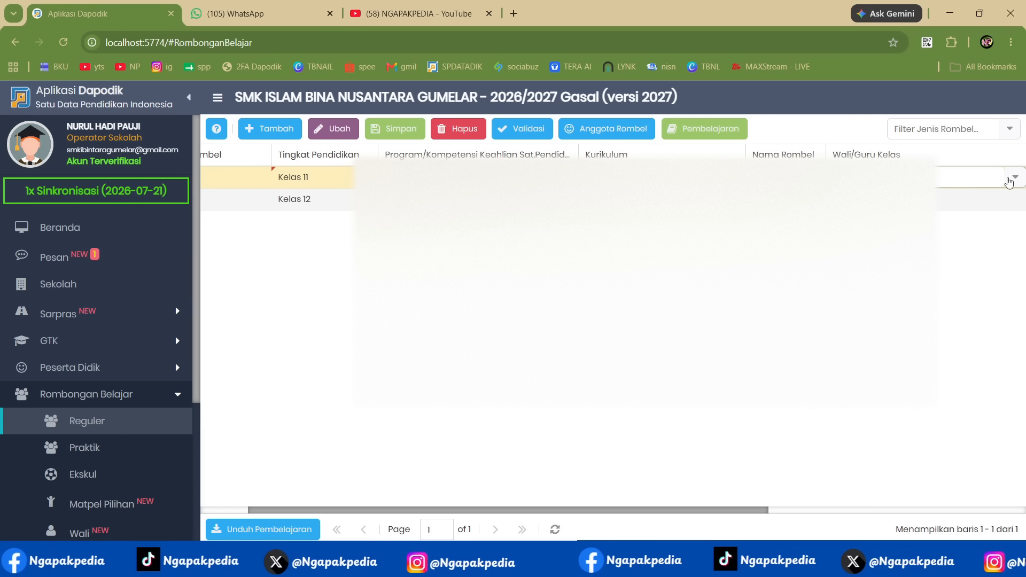
pyautogui.click(1016, 180)
pyautogui.scroll(-4, 948, 269)
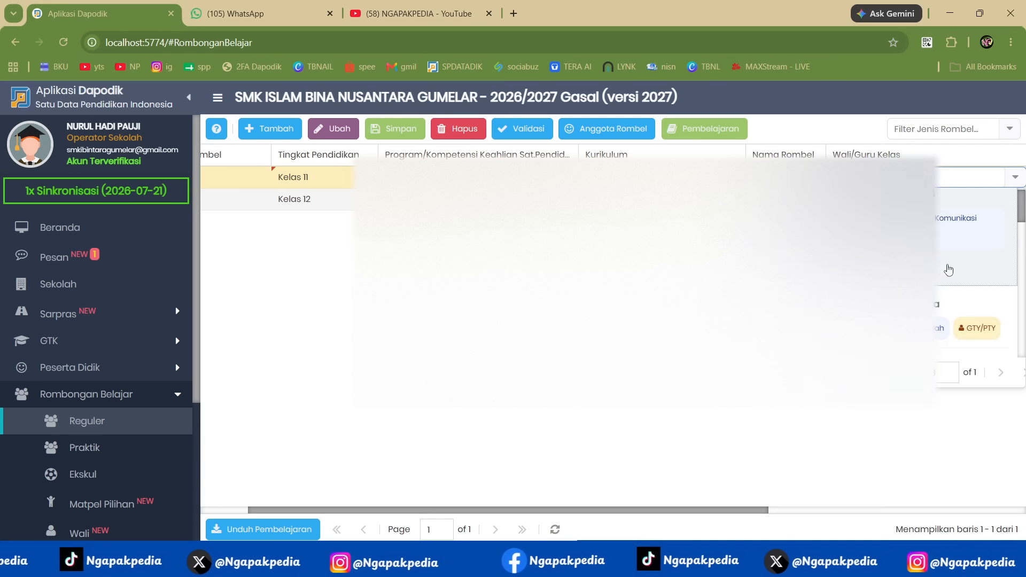
pyautogui.scroll(-3, 949, 270)
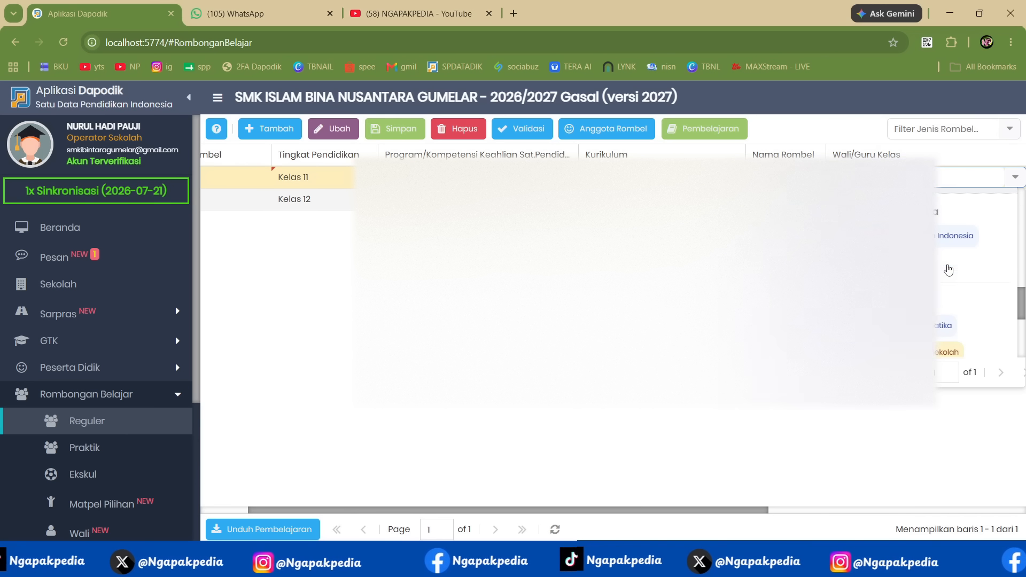
pyautogui.click(949, 273)
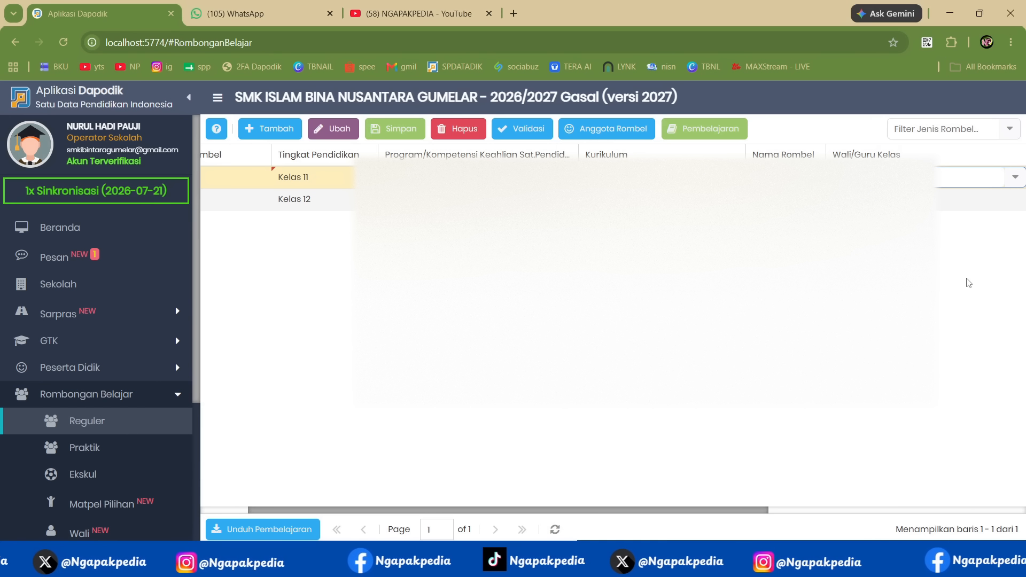
pyautogui.press('Tab')
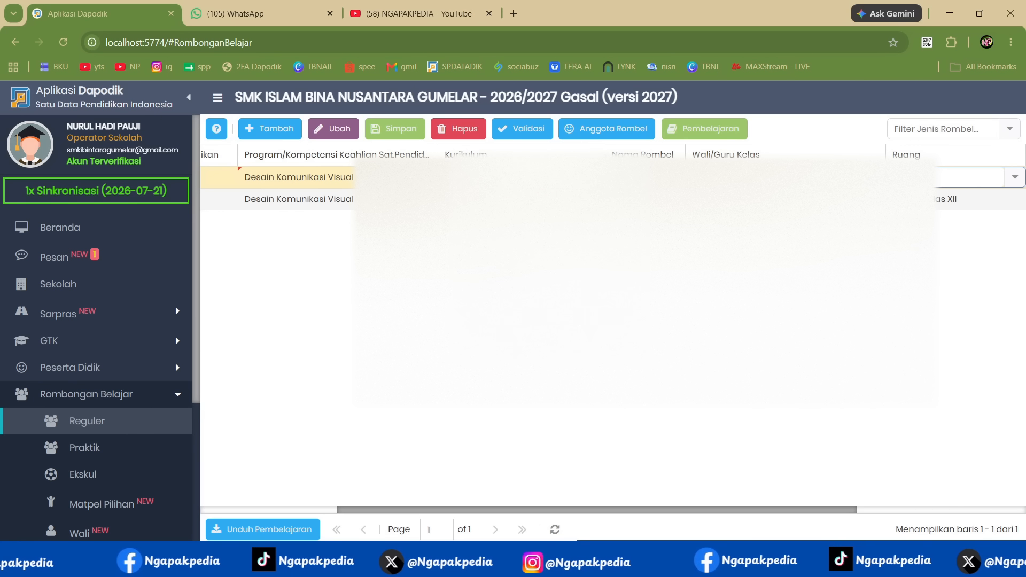
# - Assign the room Ruang Kelas XI to class group XI-1 and save the record
pyautogui.hotkey('ctrl', '-')
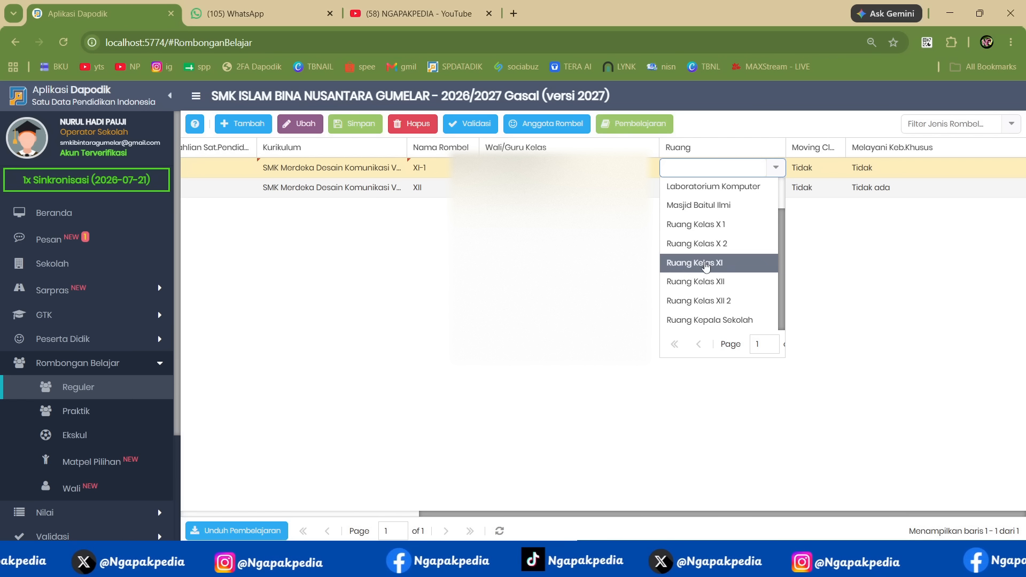
pyautogui.click(706, 264)
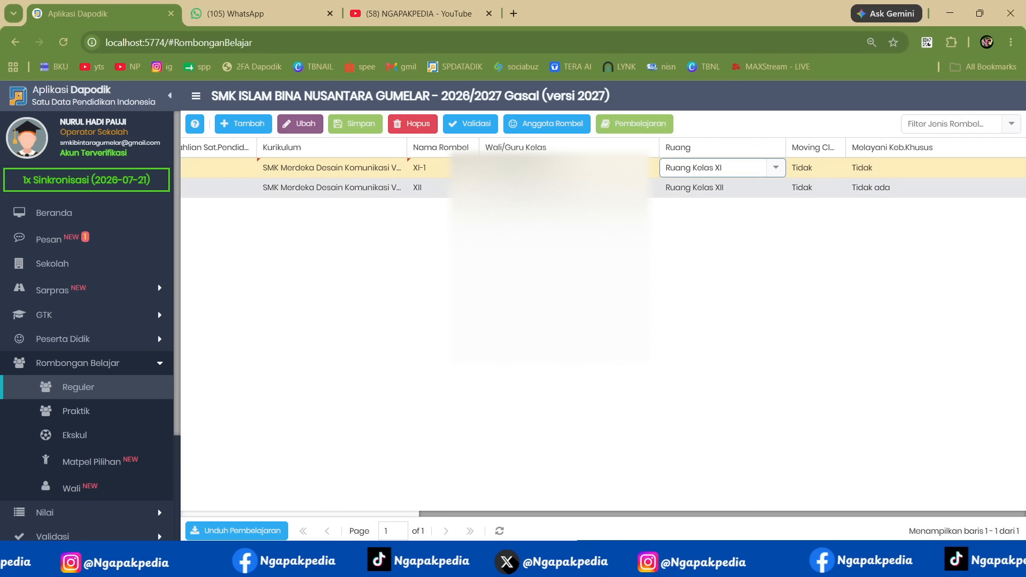
pyautogui.click(369, 128)
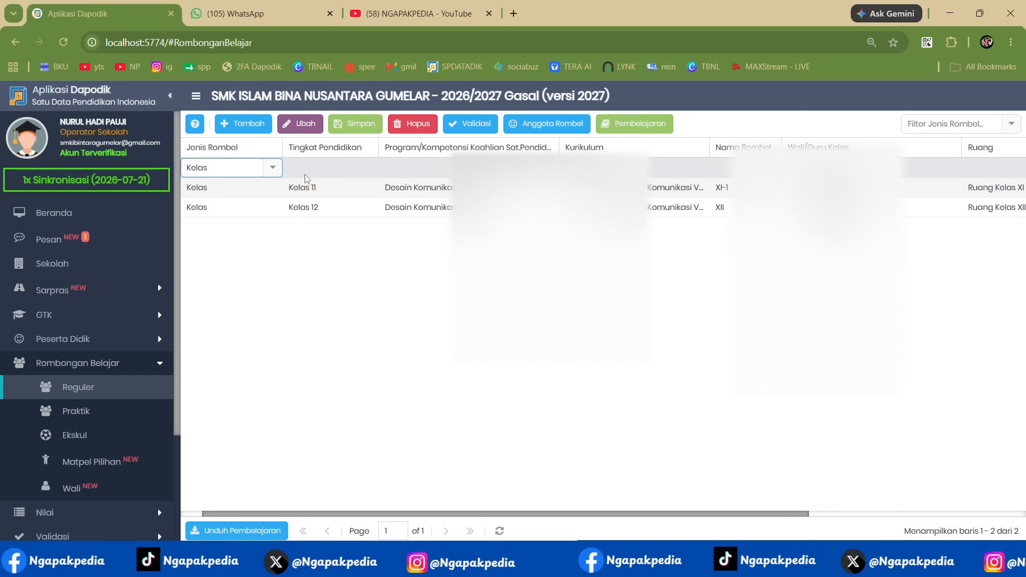
# - Set the second parallel class group to Kelas 11 with the program Desain Komunikasi Visual and its SMK Merdeka curriculum
pyautogui.click(326, 170)
pyautogui.click(372, 169)
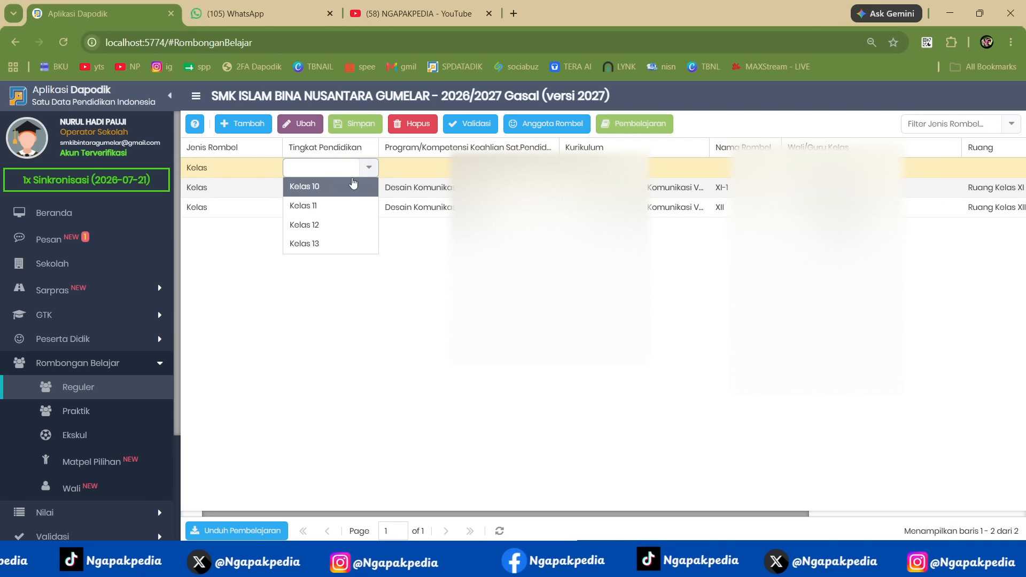
pyautogui.click(327, 206)
pyautogui.click(549, 168)
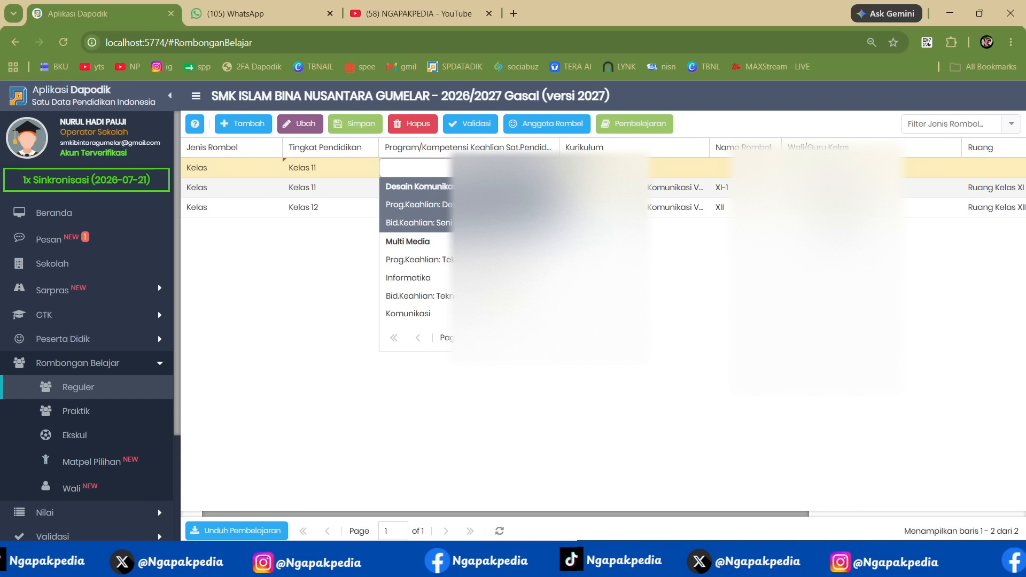
pyautogui.click(497, 204)
pyautogui.click(689, 169)
pyautogui.click(695, 169)
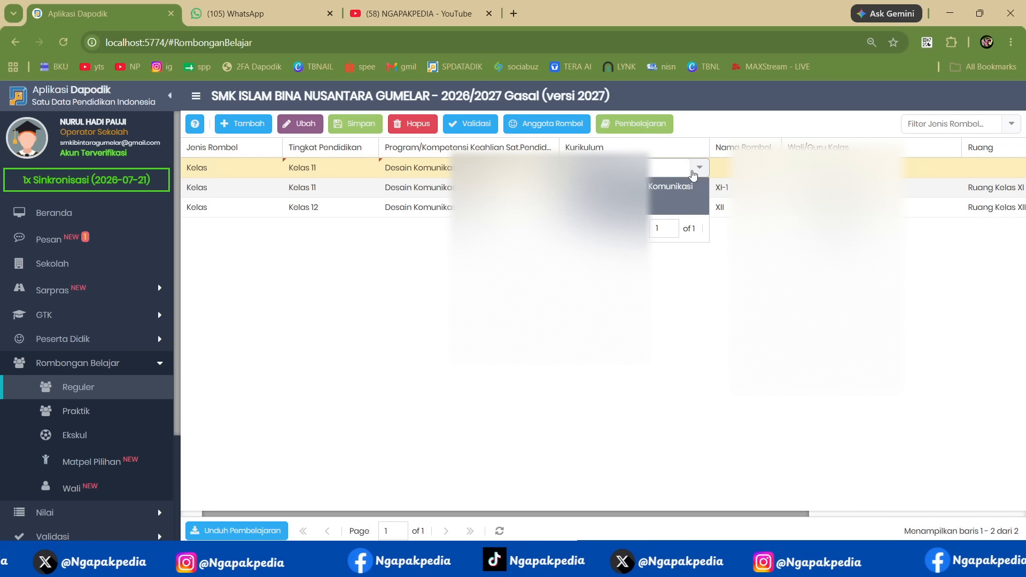
pyautogui.click(660, 188)
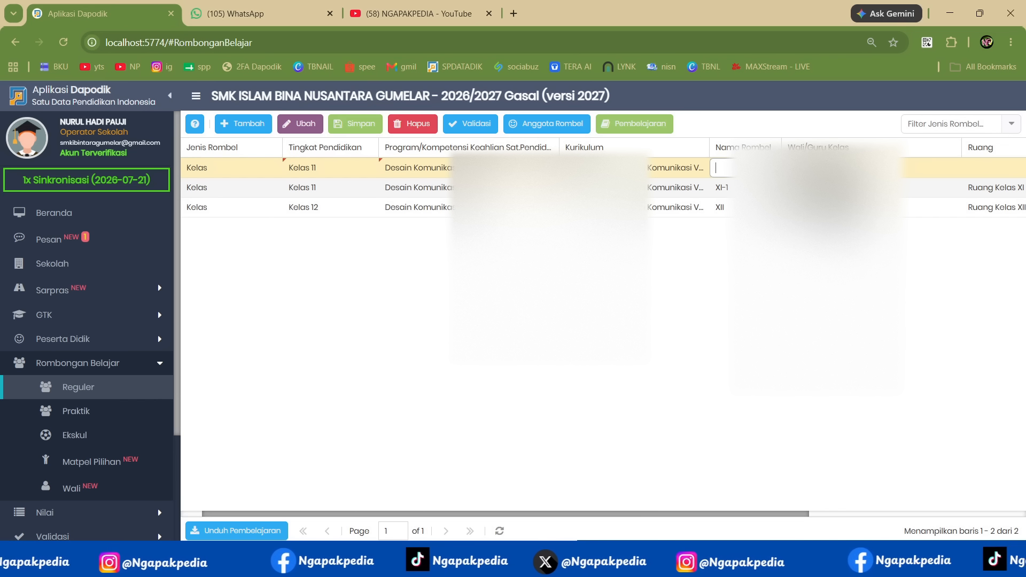
# - Name the second Kelas 11 class group XI-2 and choose its homeroom teacher
pyautogui.write('XI-2')
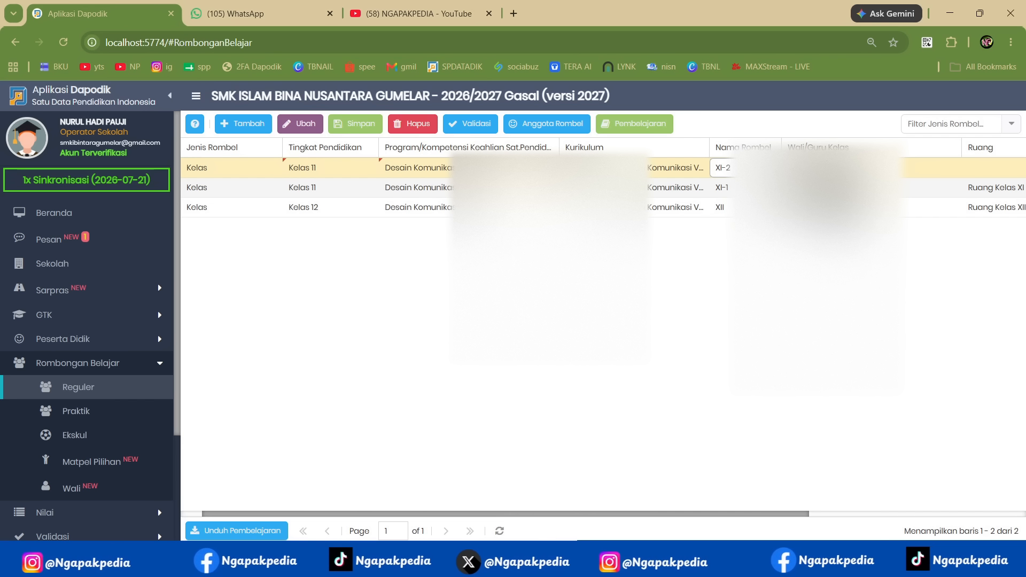
pyautogui.press('Tab')
pyautogui.click(951, 169)
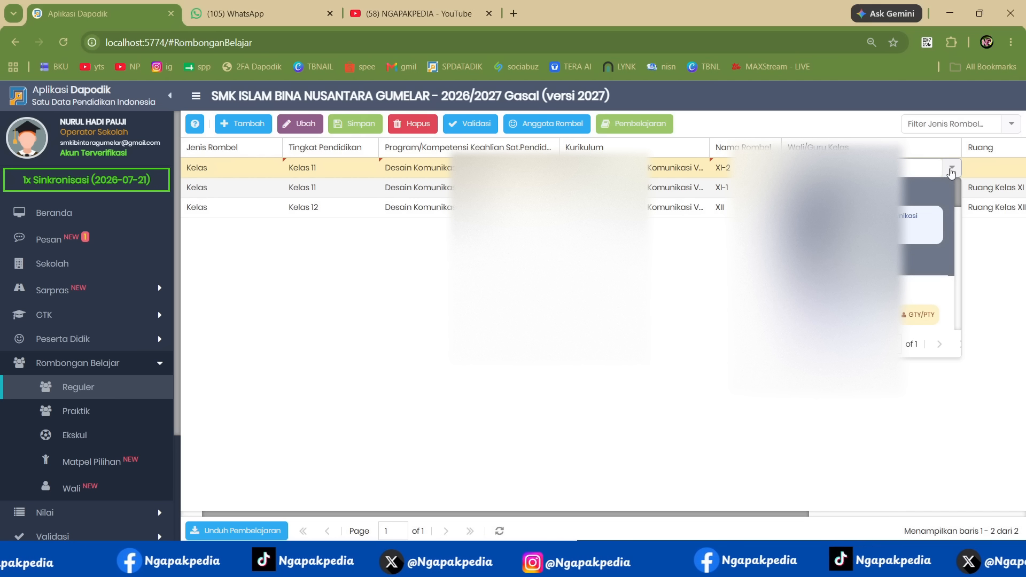
pyautogui.scroll(-5, 909, 239)
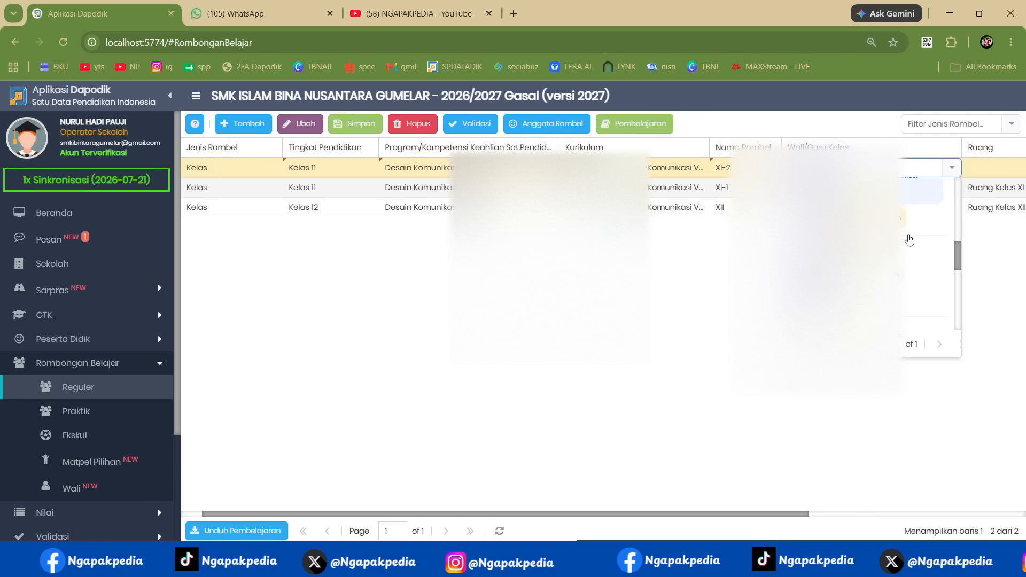
pyautogui.scroll(-2, 909, 240)
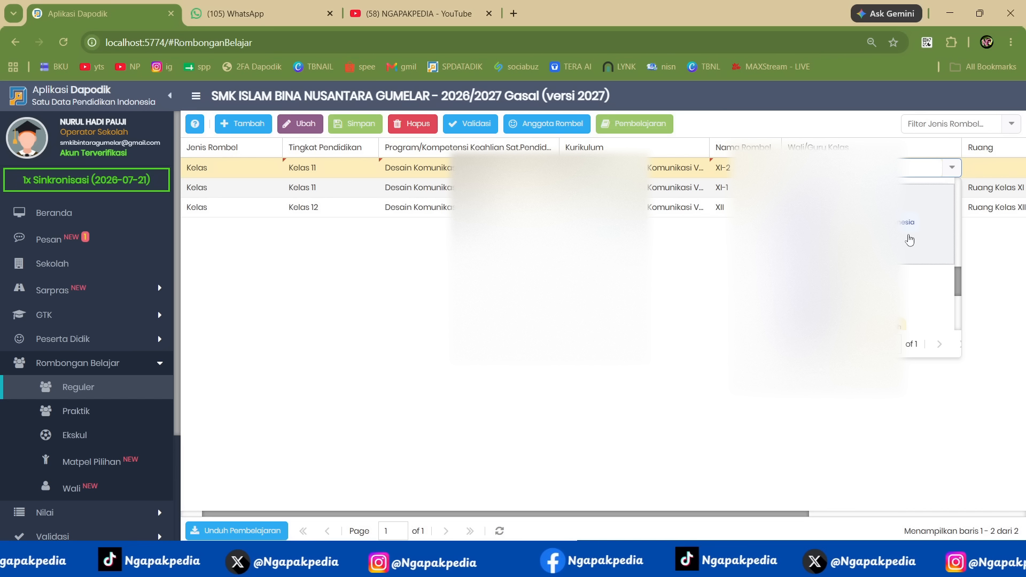
pyautogui.scroll(3, 909, 241)
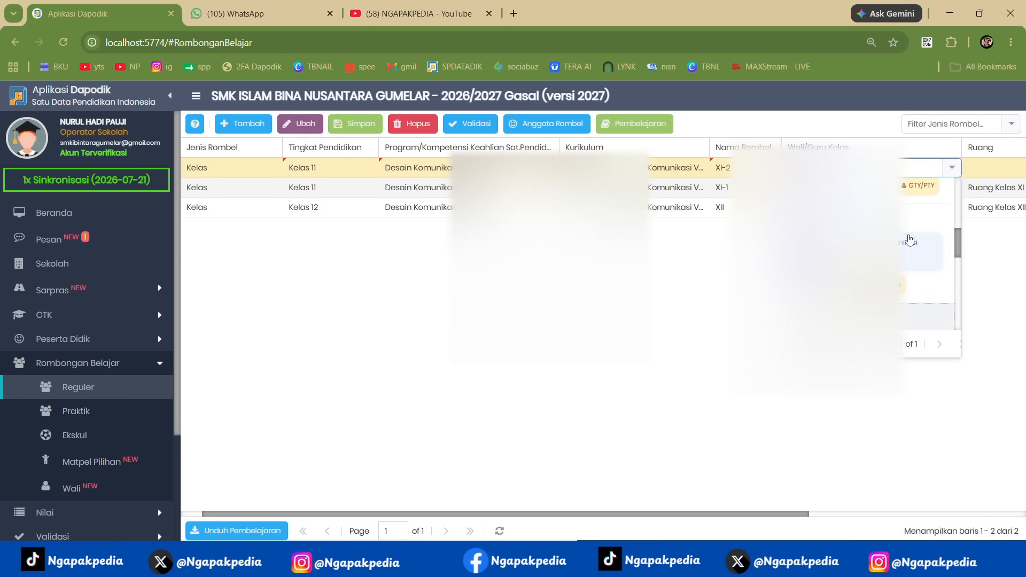
pyautogui.click(911, 305)
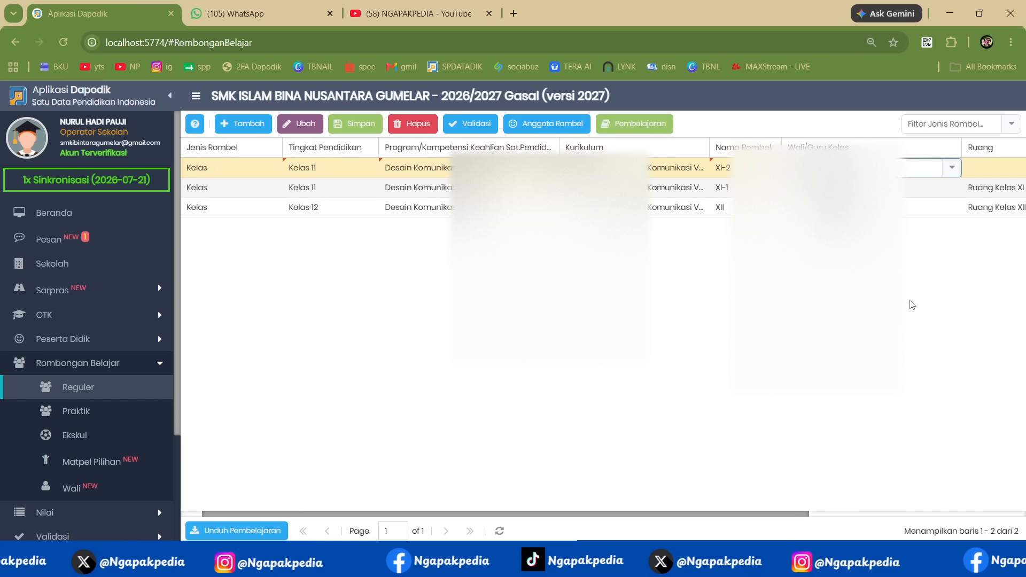
pyautogui.press('Tab')
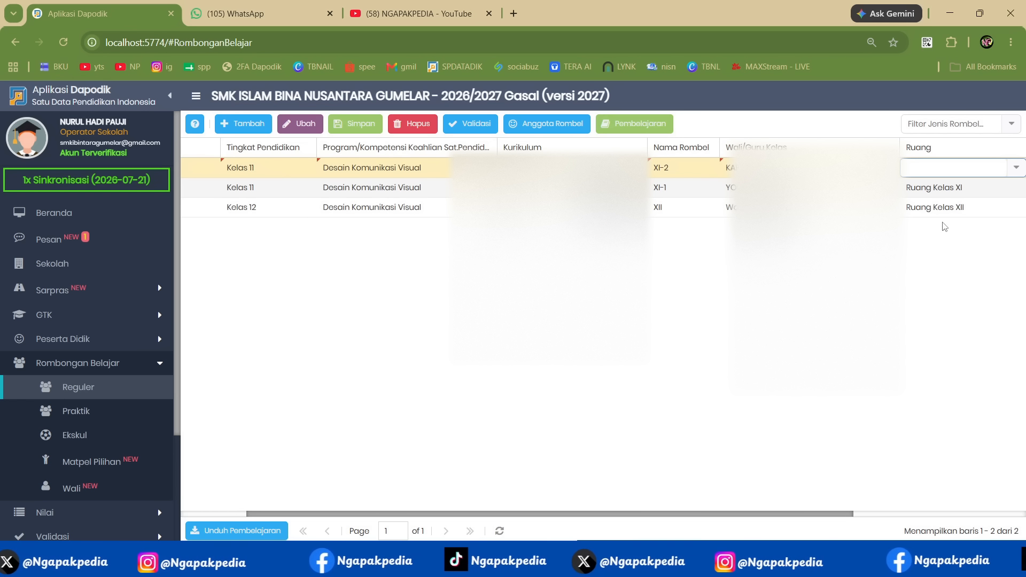
# - Check the room choices for XI-2 and view the NGAPAKPEDIA video list on YouTube before returning to Dapodik
pyautogui.click(1015, 167)
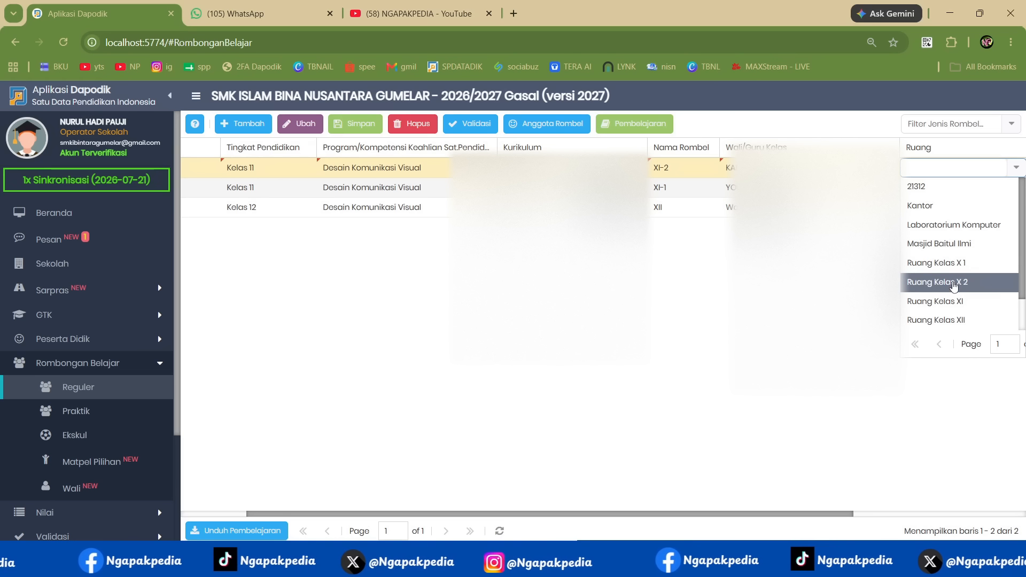
pyautogui.click(390, 24)
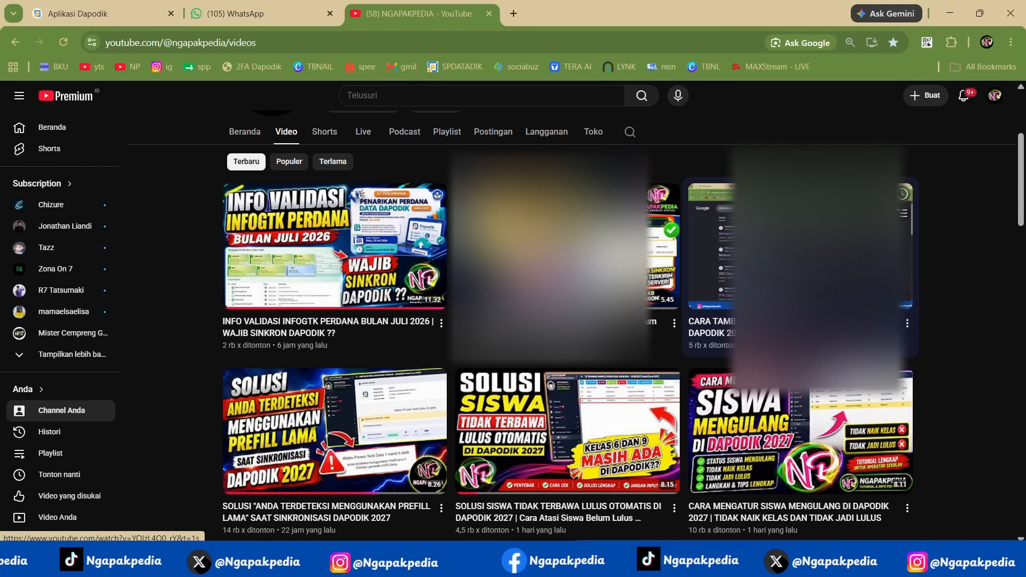
pyautogui.click(130, 20)
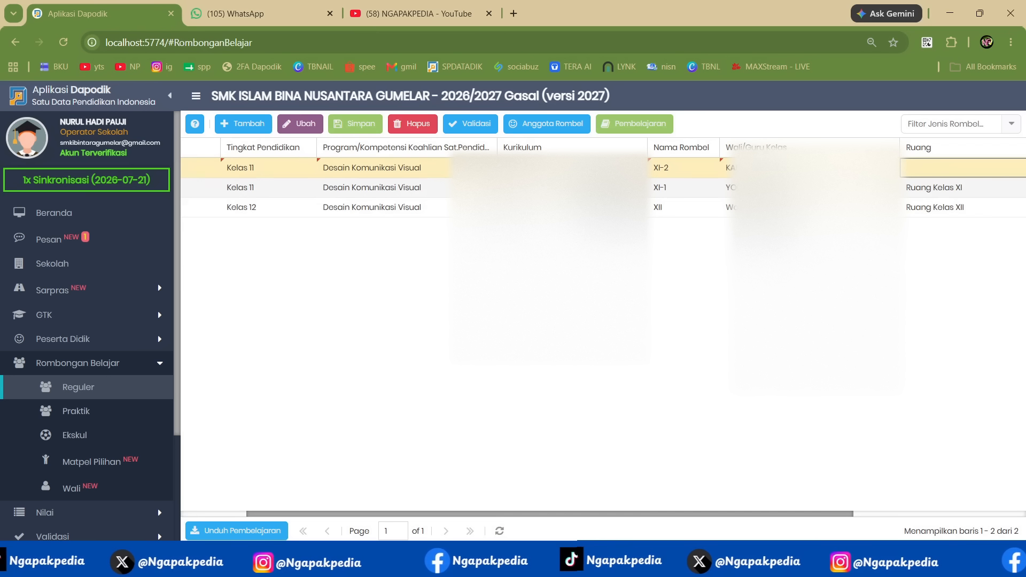
# - Assign the room Ruang Kelas X 2 to class group XI-2, dismiss the central office message, and save the record
pyautogui.click(999, 170)
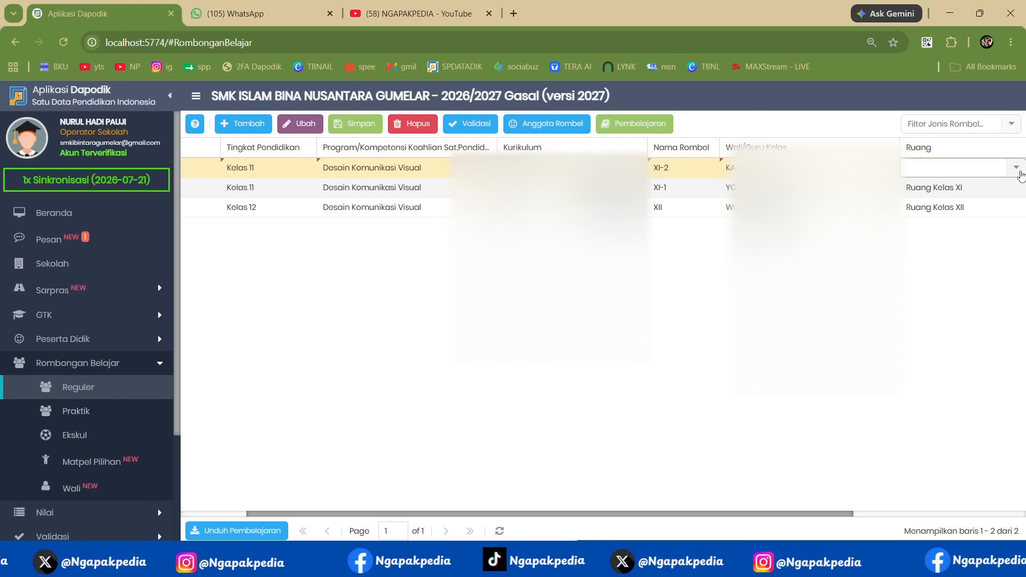
pyautogui.click(1016, 167)
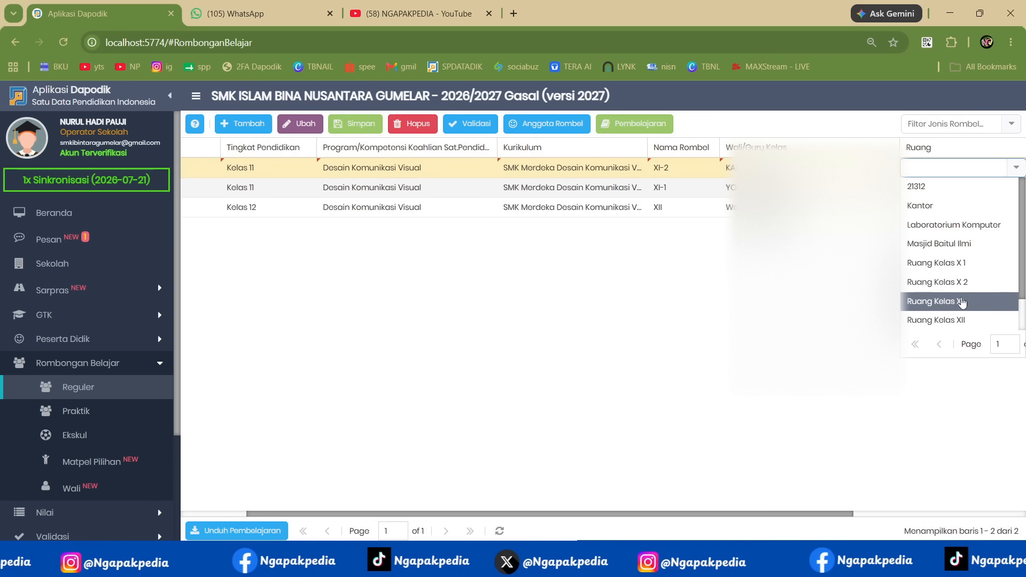
pyautogui.scroll(-1, 959, 300)
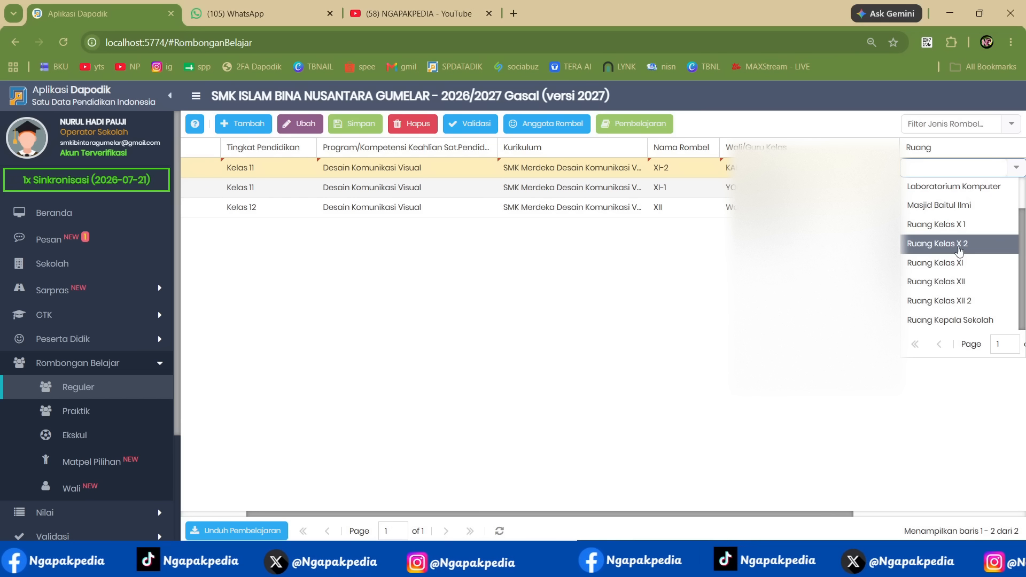
pyautogui.click(959, 244)
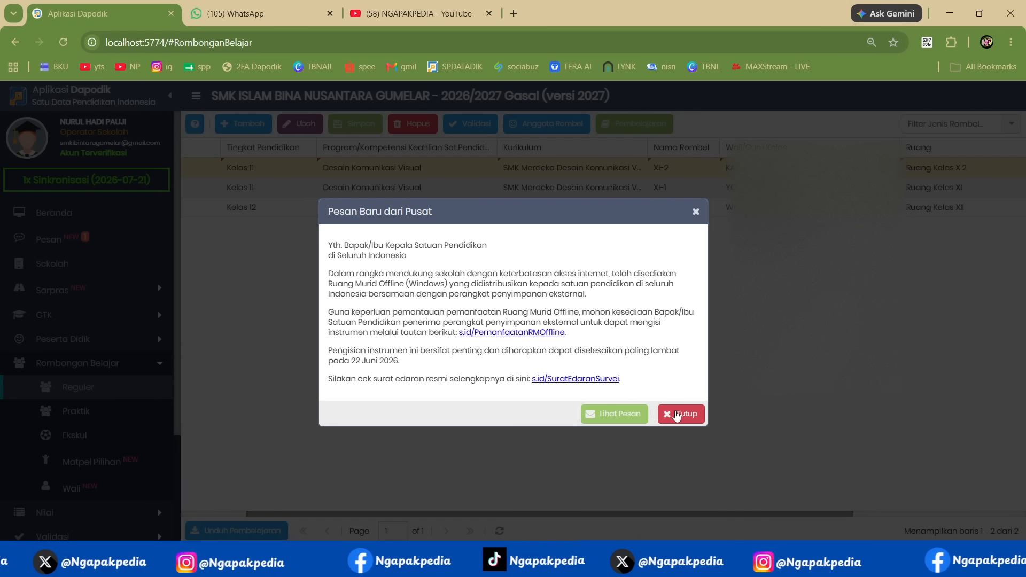
pyautogui.click(675, 413)
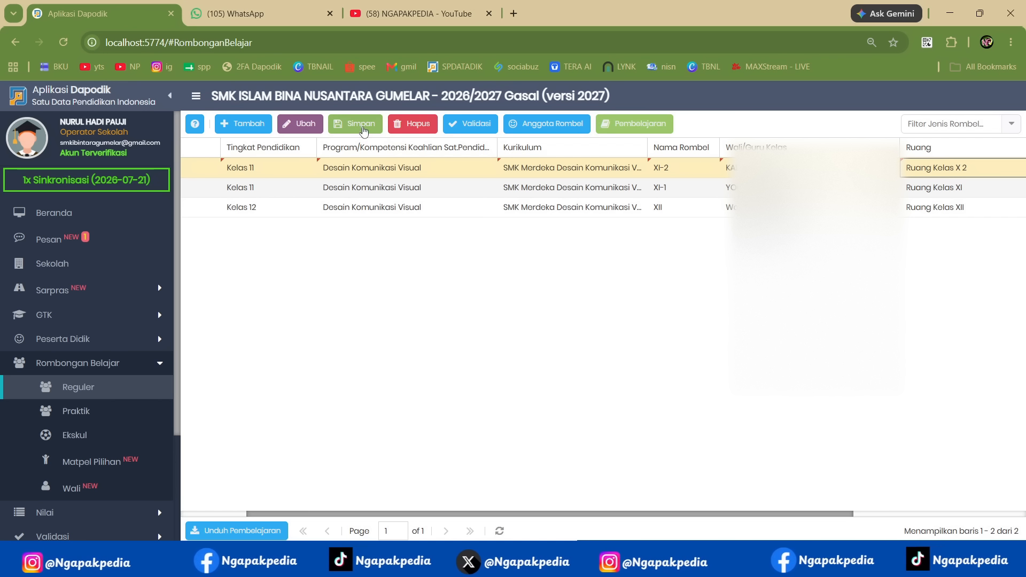
pyautogui.click(362, 126)
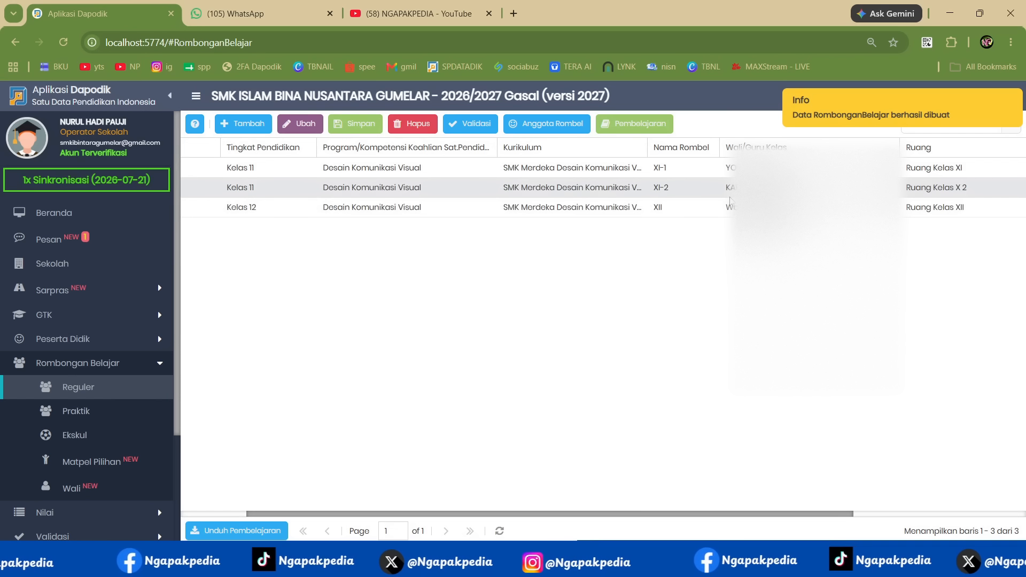
# - Add all X DKV 2 students from the second page of candidates to class group XI-2 as Naik kelas members and close the member editor
pyautogui.click(917, 197)
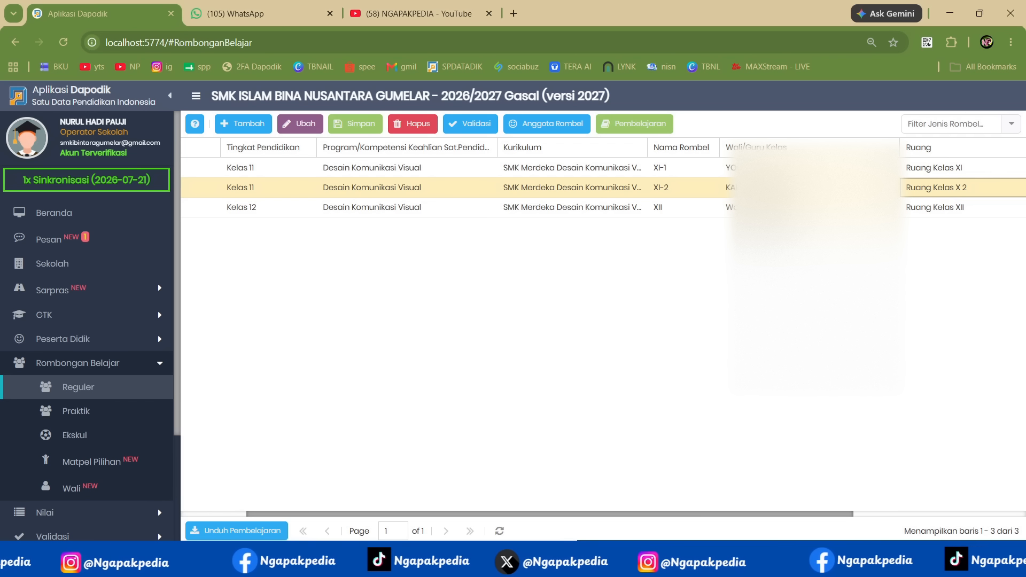
pyautogui.click(774, 168)
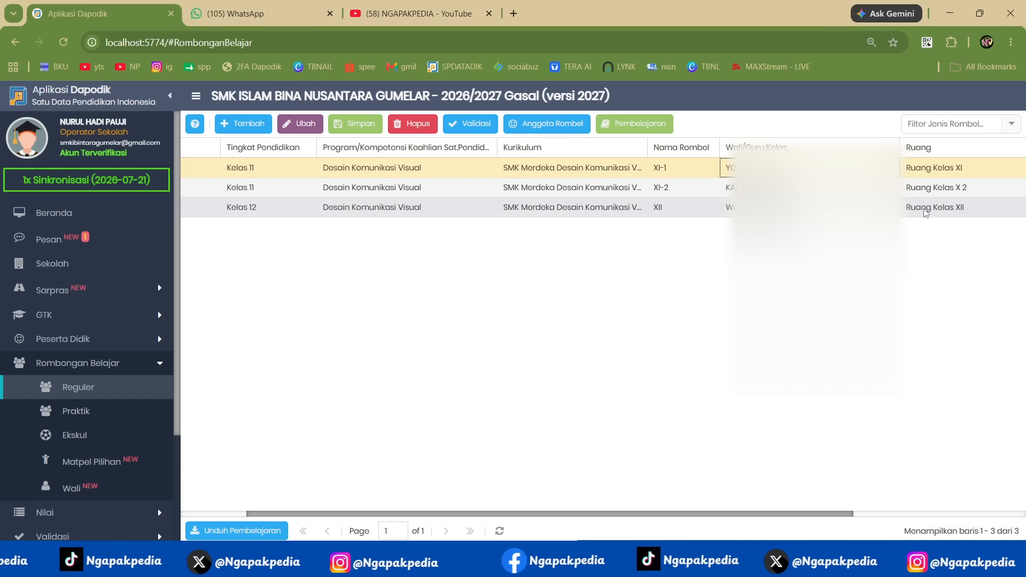
pyautogui.click(775, 188)
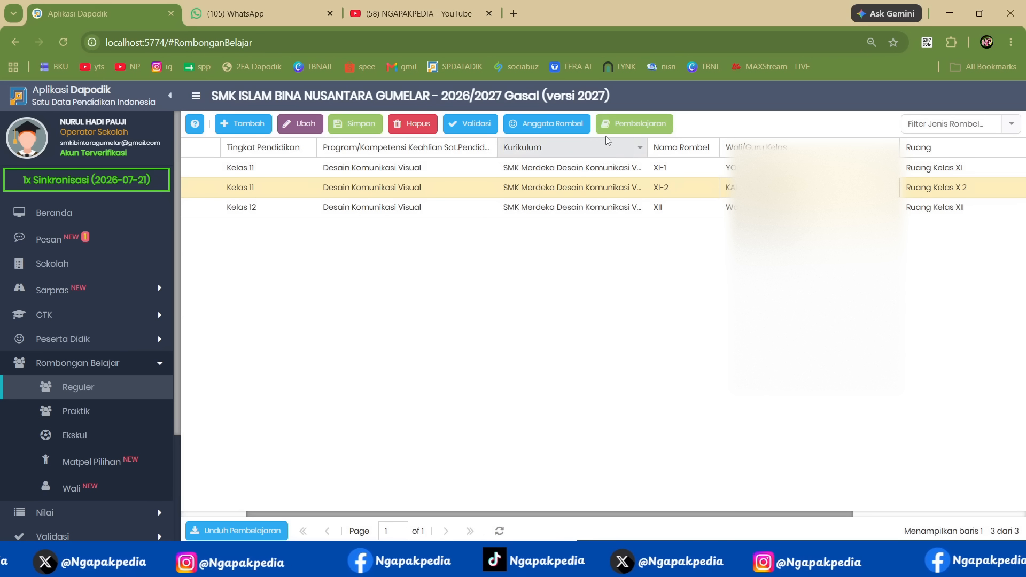
pyautogui.click(546, 124)
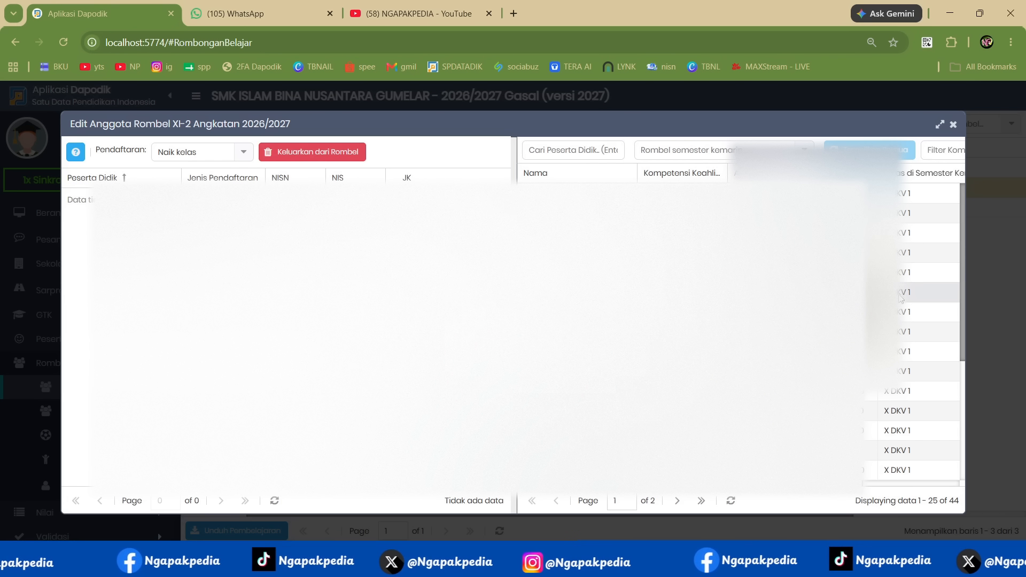
pyautogui.scroll(-5, 903, 278)
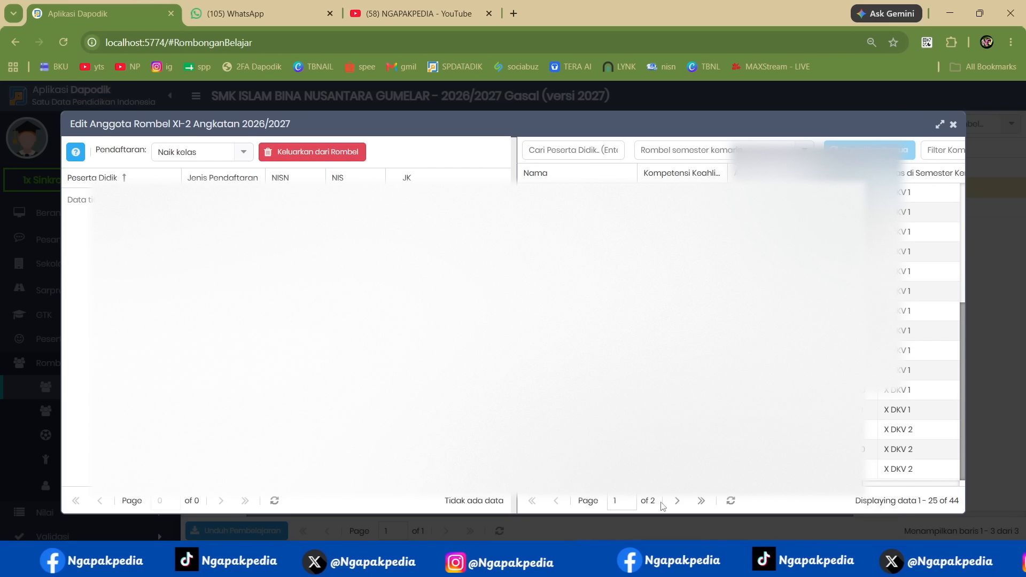
pyautogui.click(677, 501)
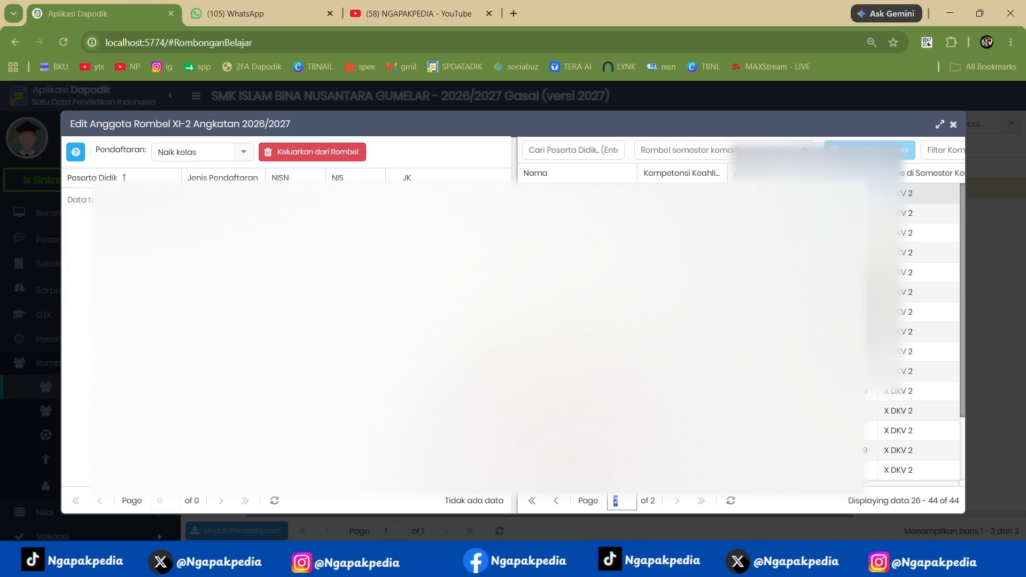
pyautogui.click(577, 193)
pyautogui.scroll(-2, 577, 391)
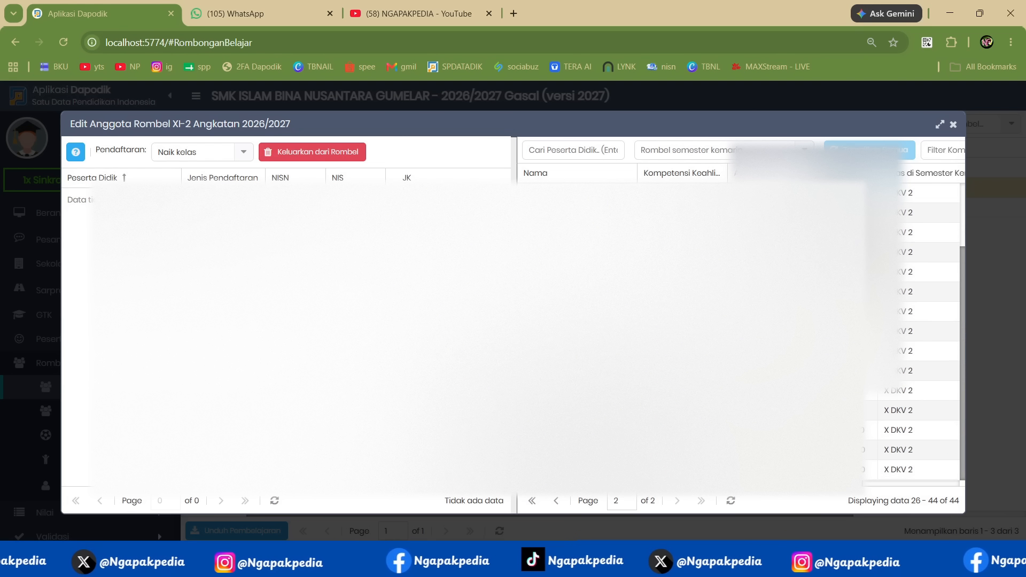
pyautogui.keyDown('shift'); pyautogui.click(577, 469); pyautogui.keyUp('shift')
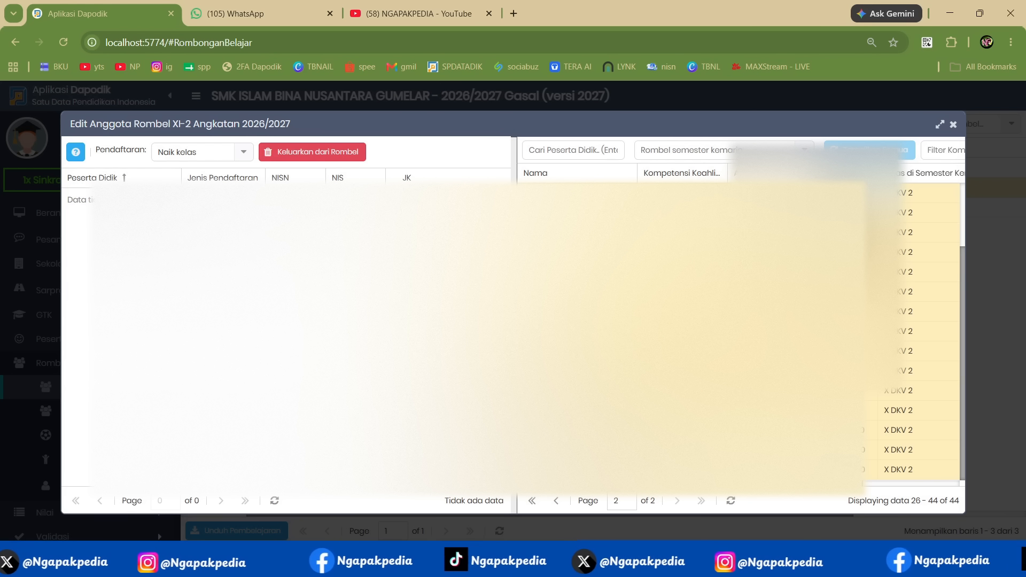
pyautogui.moveTo(577, 470); pyautogui.dragTo(267, 280)
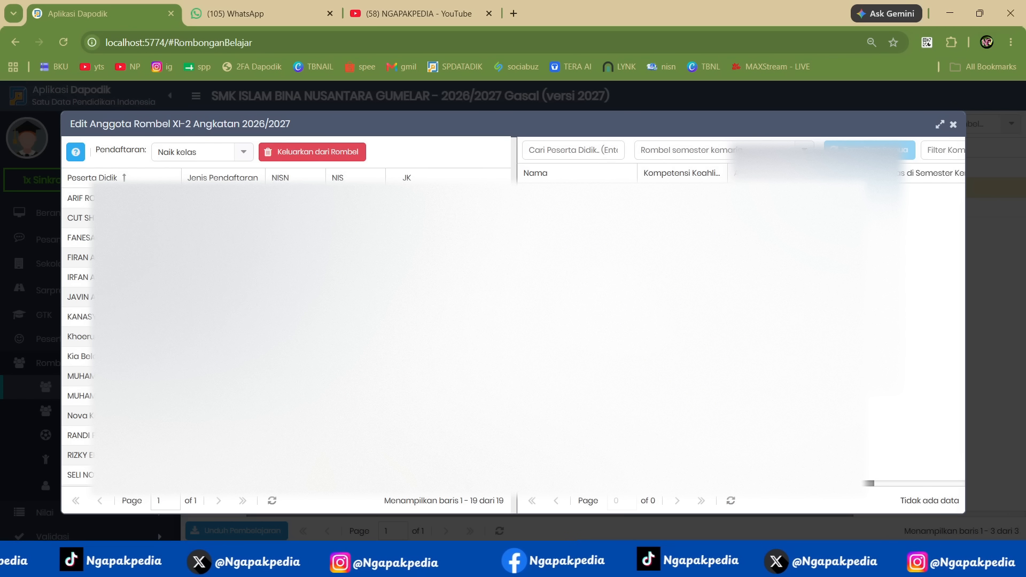
pyautogui.scroll(-3, 213, 277)
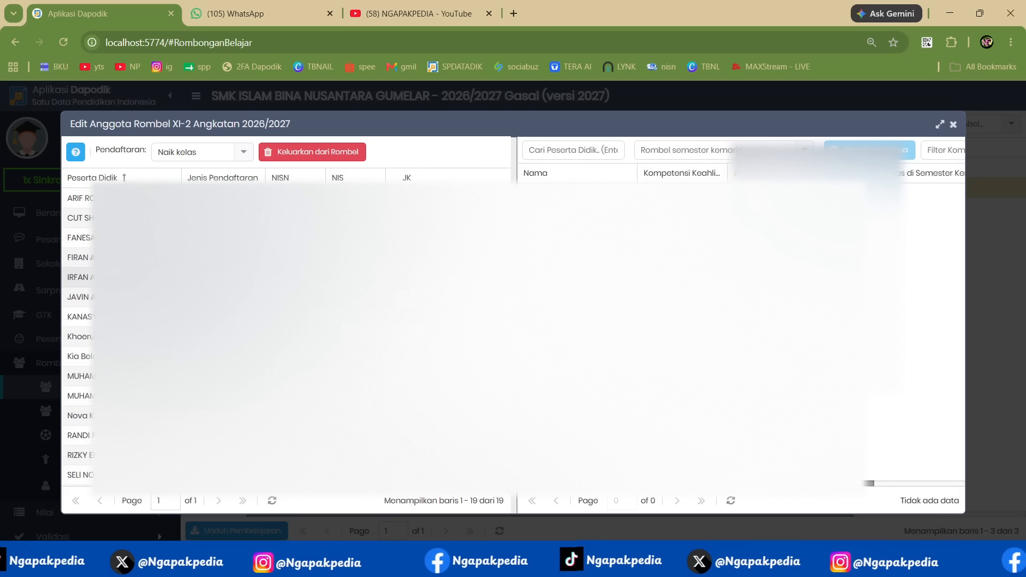
pyautogui.scroll(3, 213, 278)
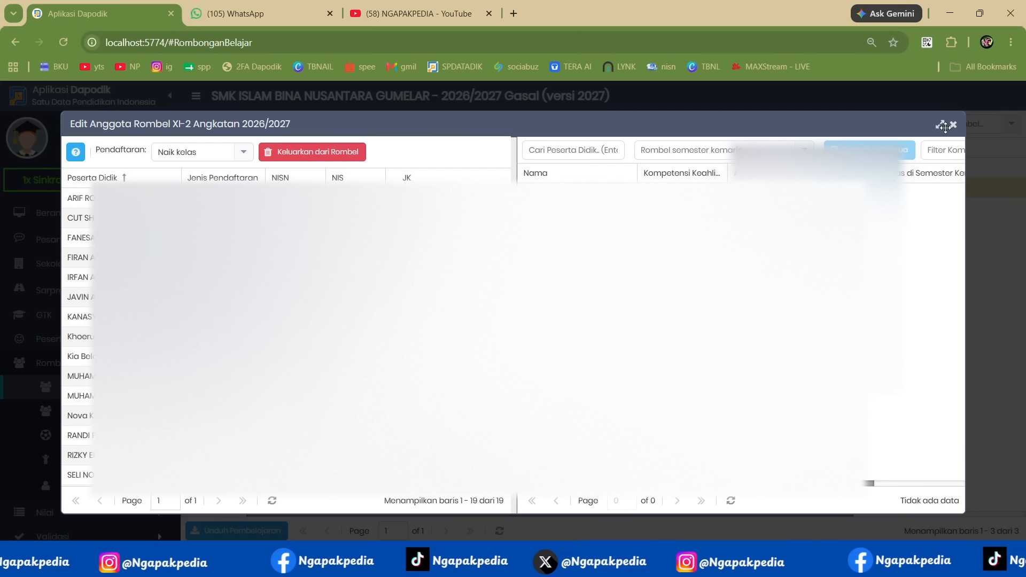
pyautogui.click(952, 124)
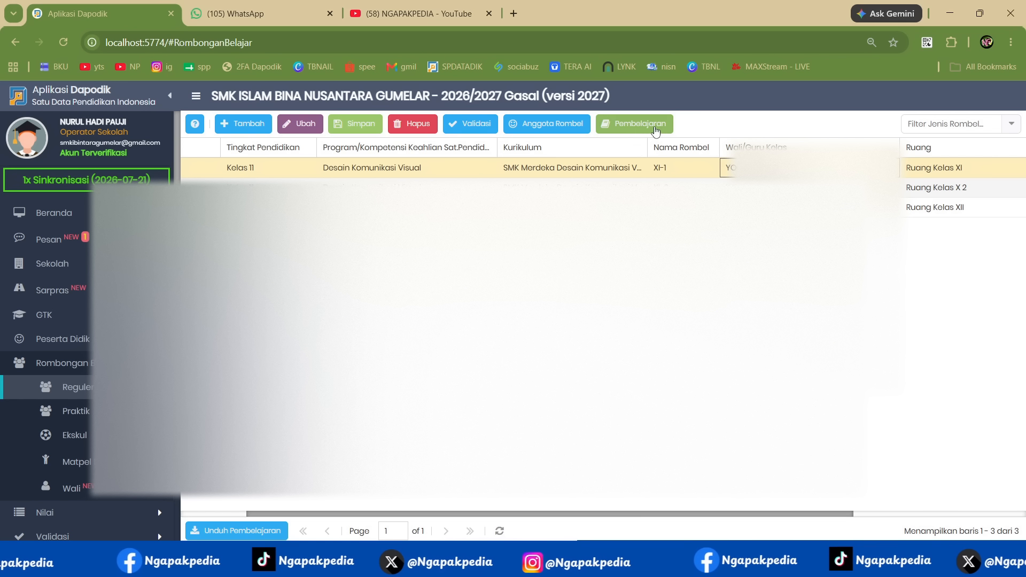
# - Add all students from X DKV 1 to class group XI-1 as Naik kelas members and close the member editor
pyautogui.click(558, 127)
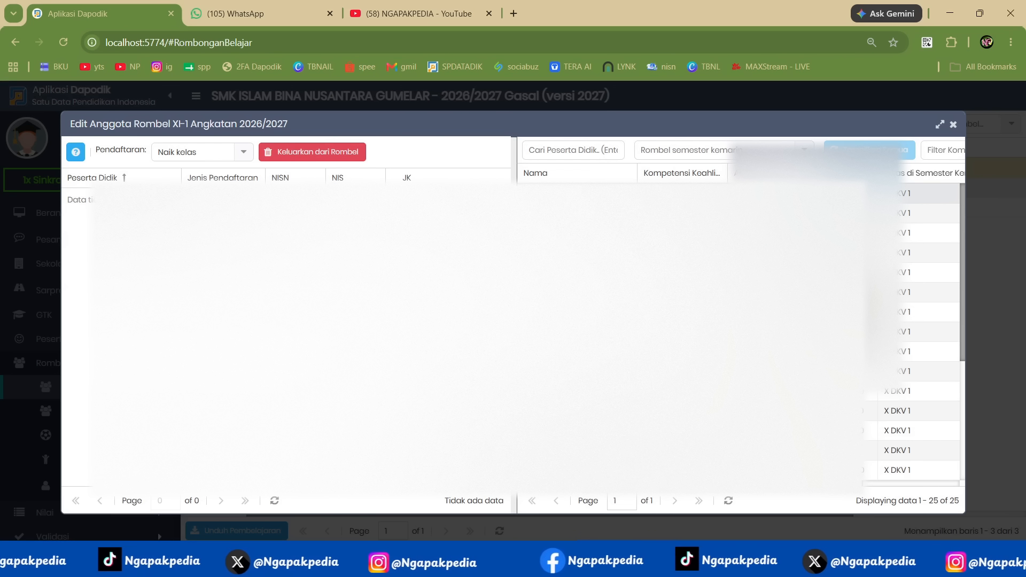
pyautogui.scroll(-4, 919, 408)
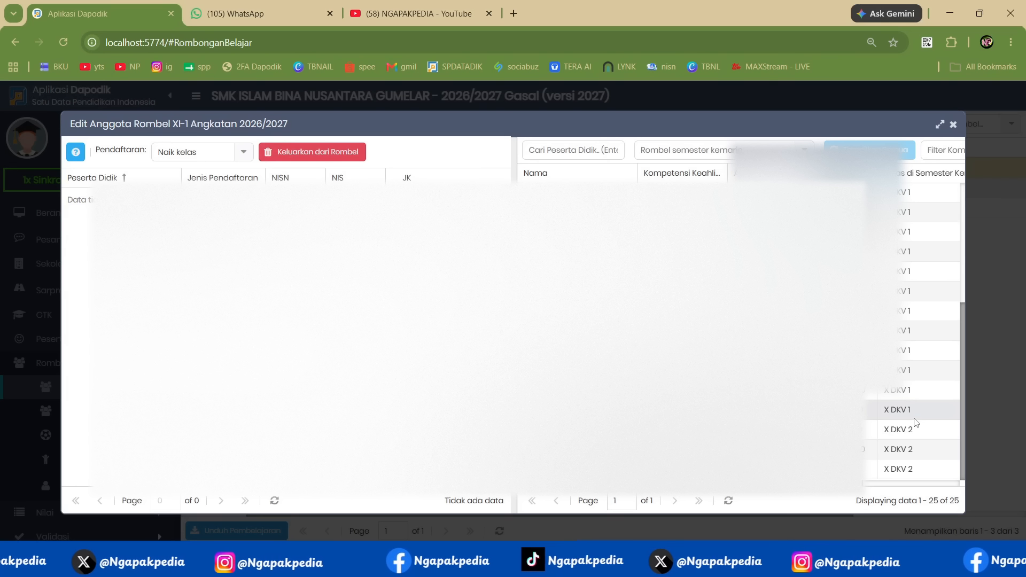
pyautogui.keyDown('shift'); pyautogui.click(910, 416); pyautogui.keyUp('shift')
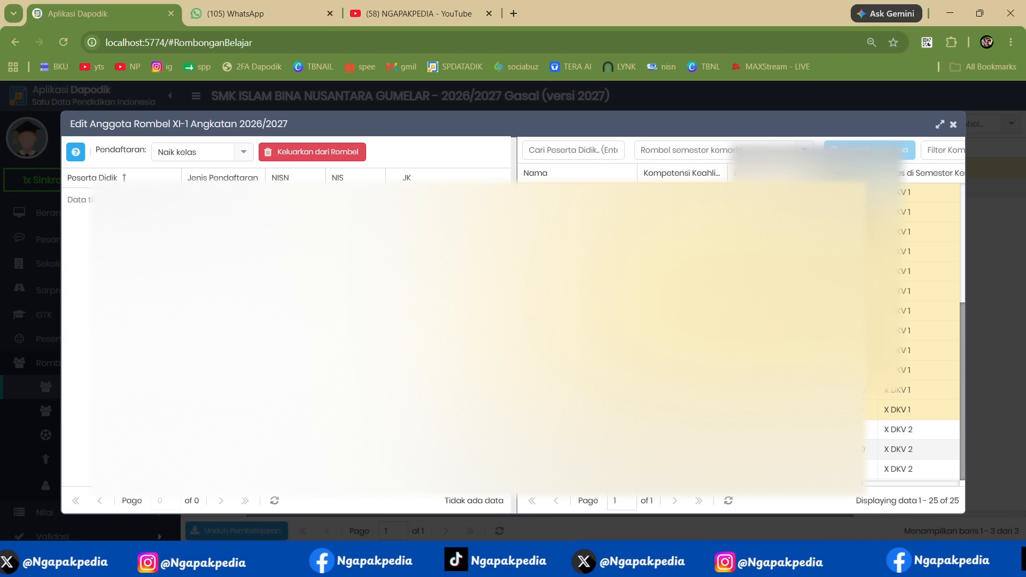
pyautogui.moveTo(604, 321); pyautogui.dragTo(374, 299)
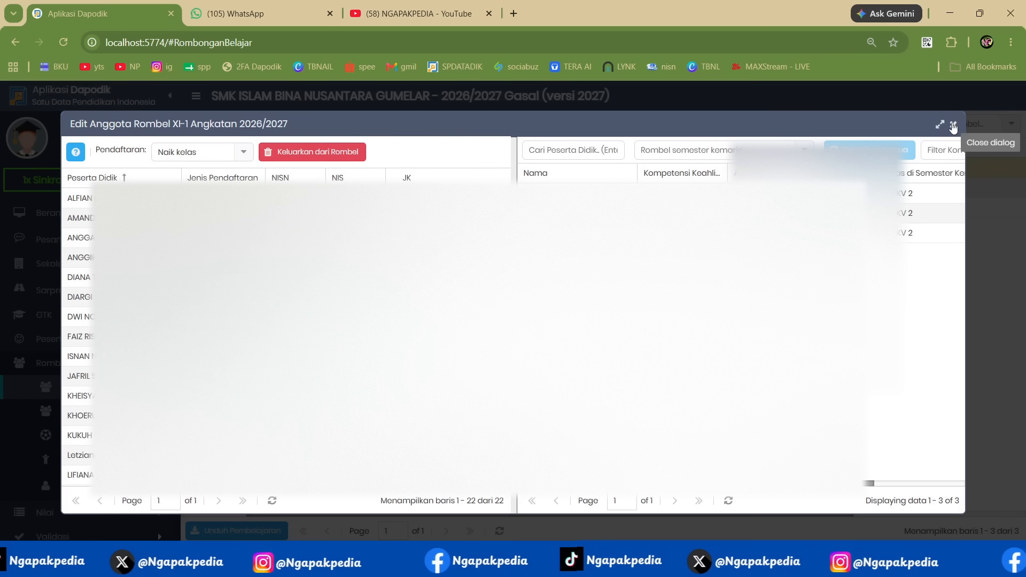
pyautogui.click(953, 126)
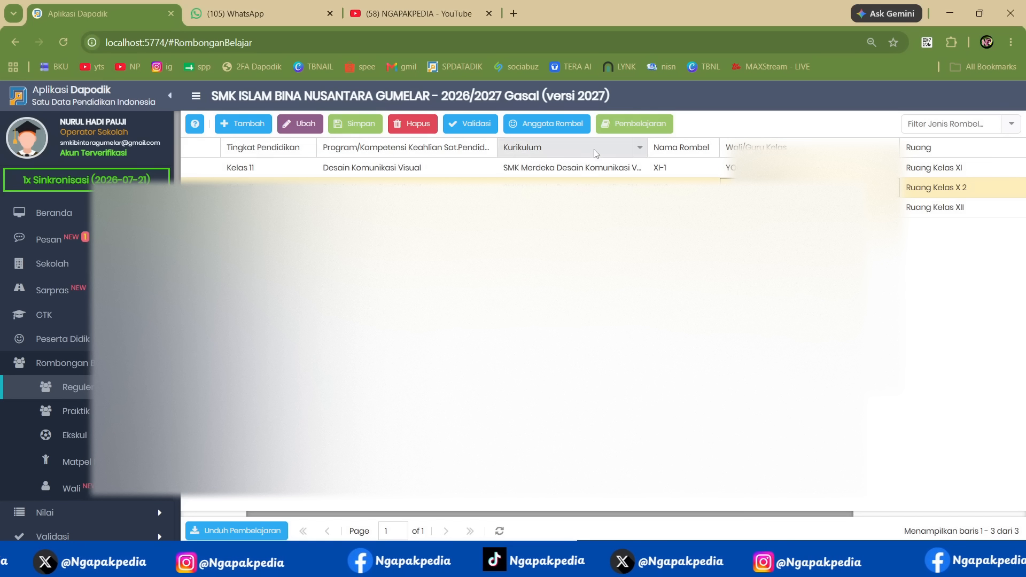
# - Add the three remaining X DKV 2 students to class group XI-2 and close the member editor
pyautogui.click(546, 123)
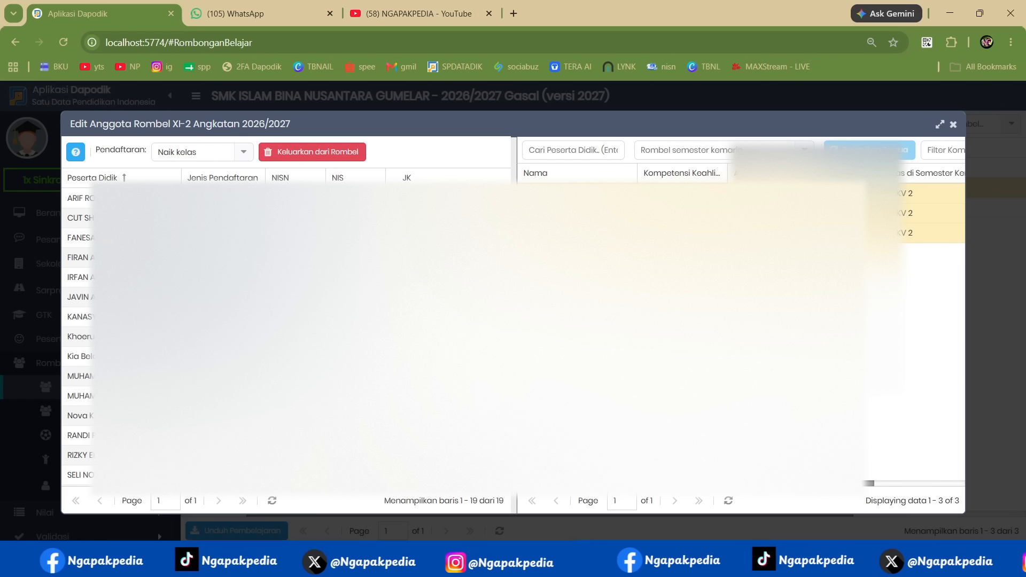
pyautogui.moveTo(668, 213); pyautogui.dragTo(299, 277)
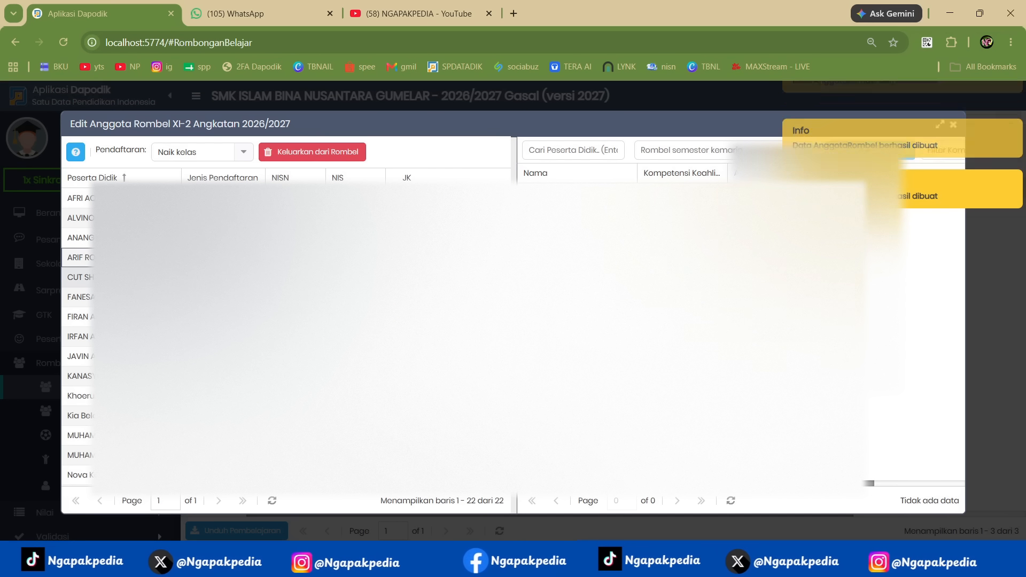
pyautogui.click(953, 124)
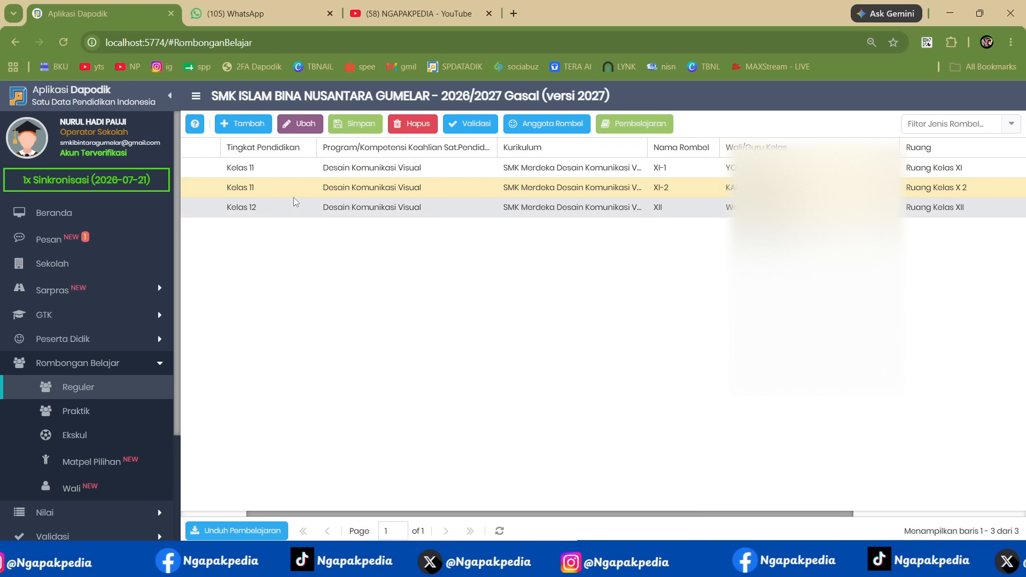
# - Look at the NGAPAKPEDIA video list on YouTube and return to the class group list in Dapodik
pyautogui.click(260, 191)
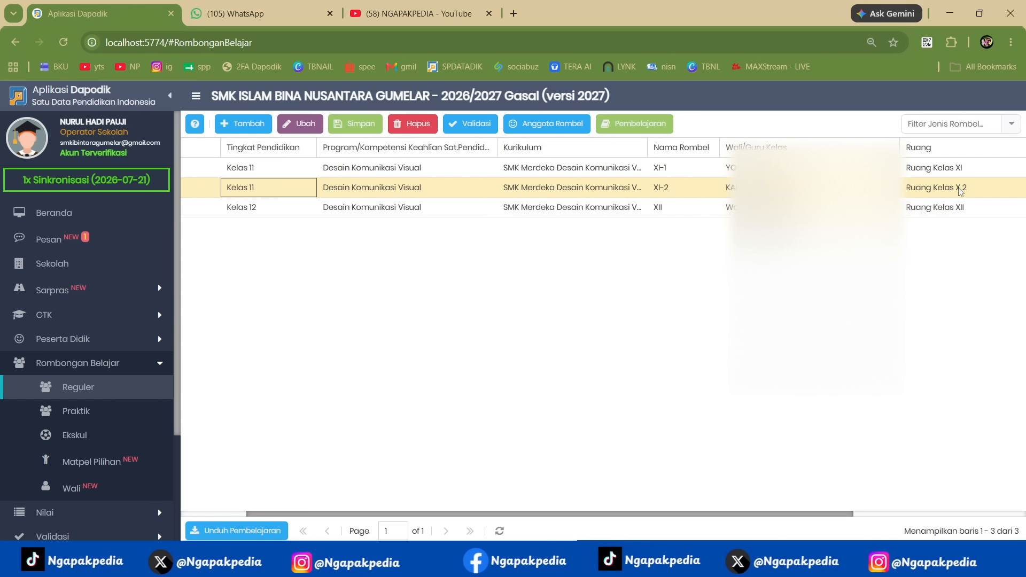
pyautogui.click(410, 14)
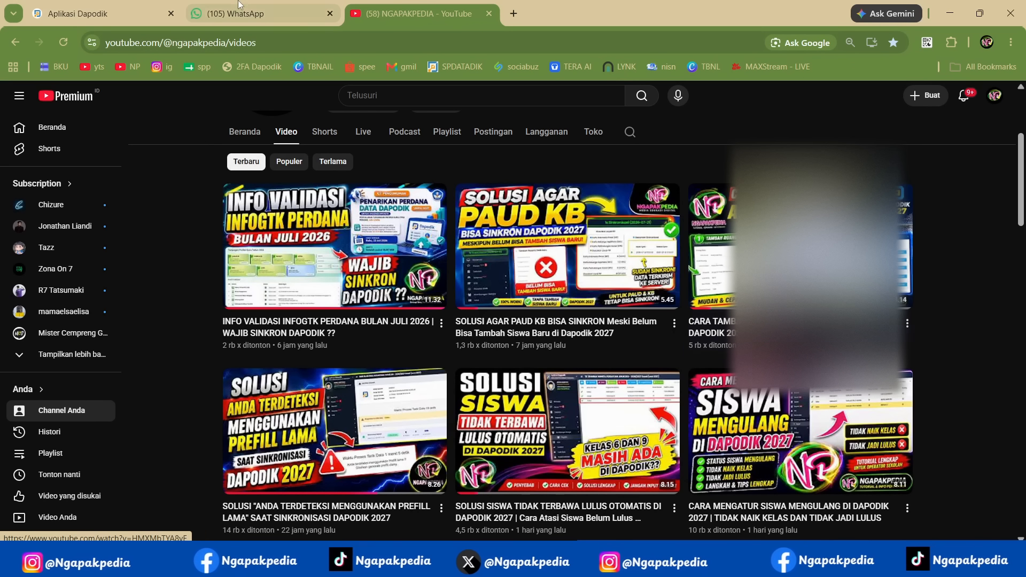
pyautogui.click(125, 14)
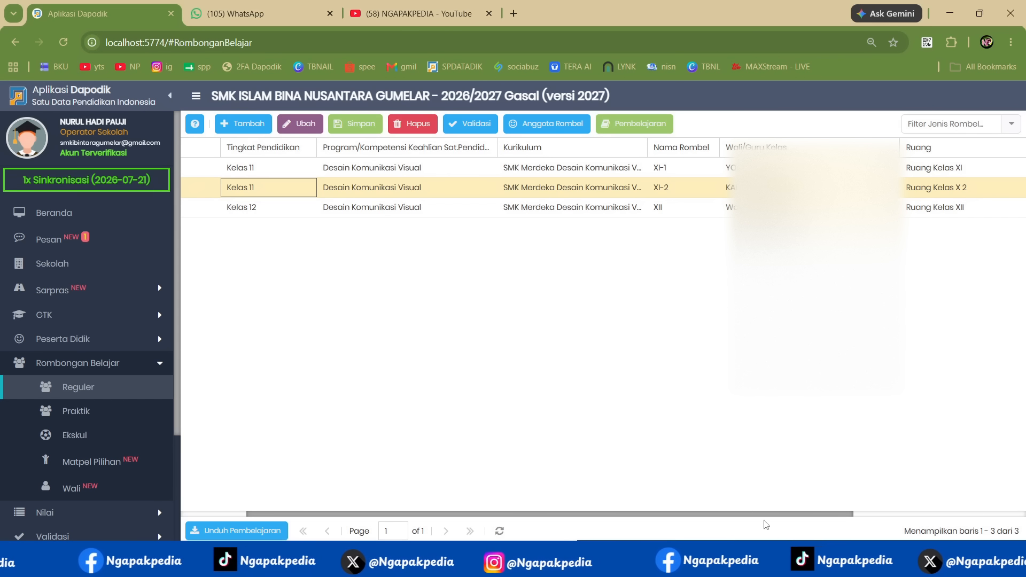
# - Switch to Notepad and add under item 3: "KELAS XI ADA YANG KELUAR, SEHINGGA SAYA HARUS MENGGABUNG JADI 1 ROMBEL"
pyautogui.hotkey('alt', 'Tab')
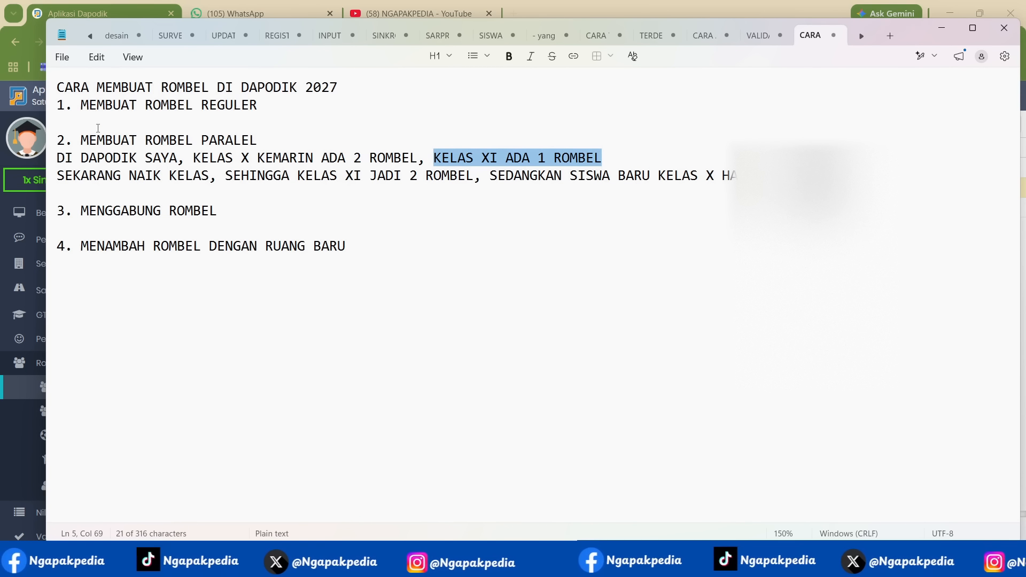
pyautogui.click(49, 214)
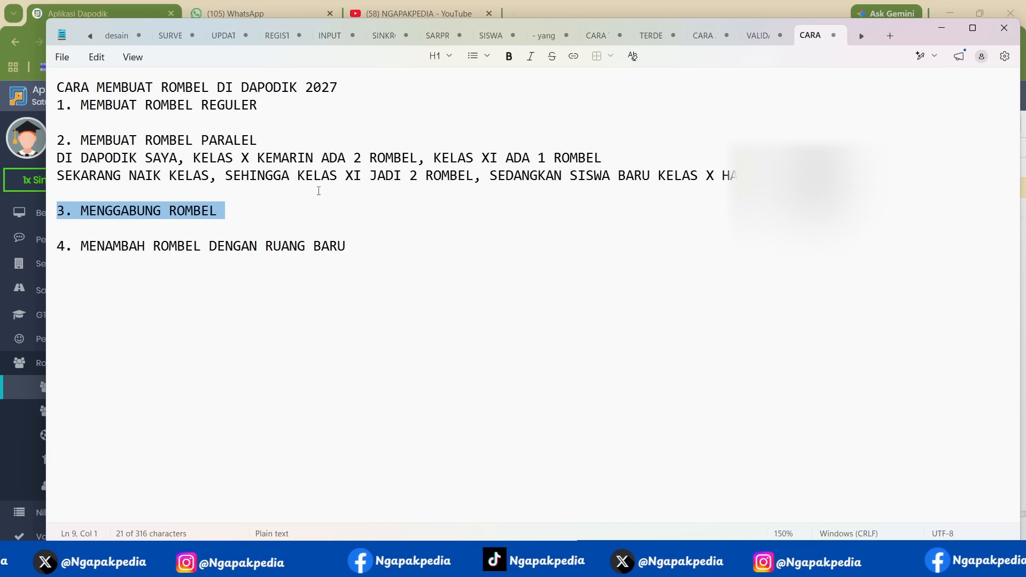
pyautogui.click(246, 220)
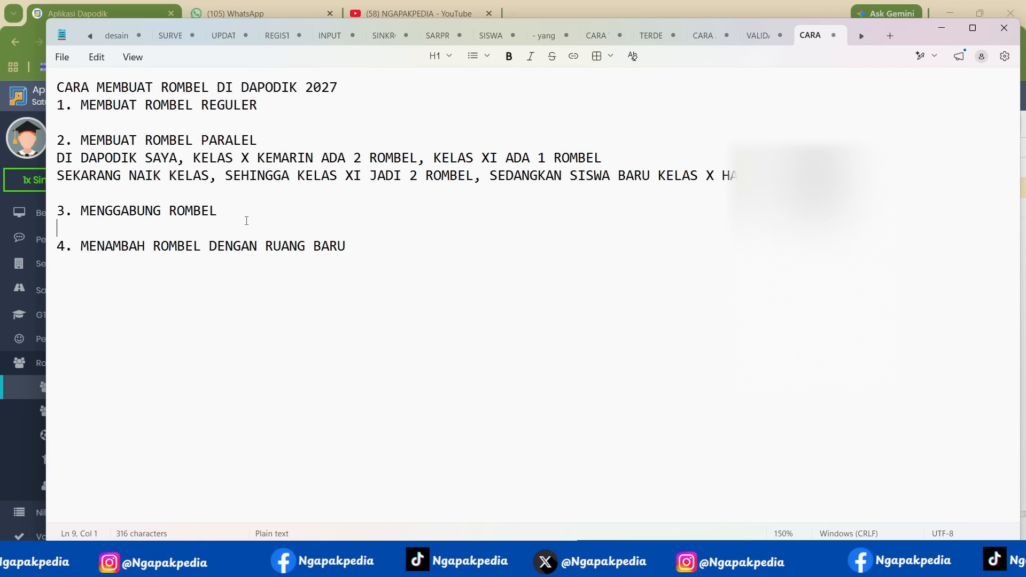
pyautogui.write('KELAS XI A')
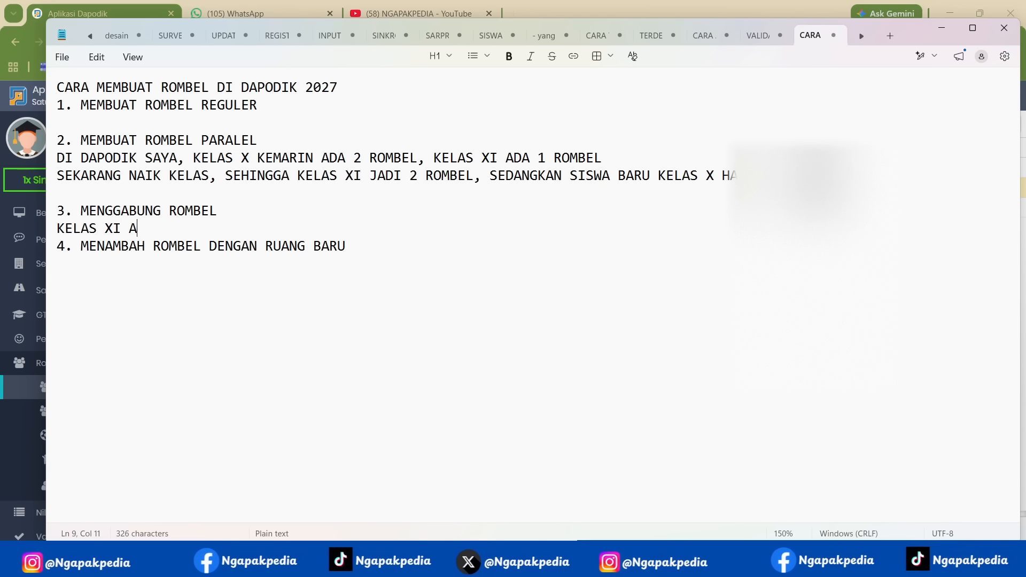
pyautogui.write('DA YANG KELUAR')
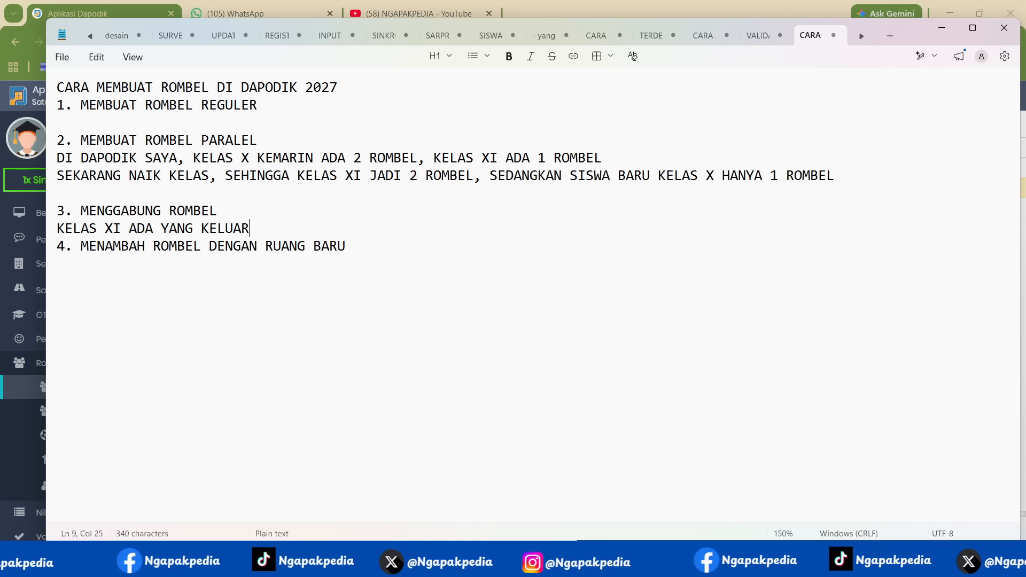
pyautogui.write(', SEHINGGA')
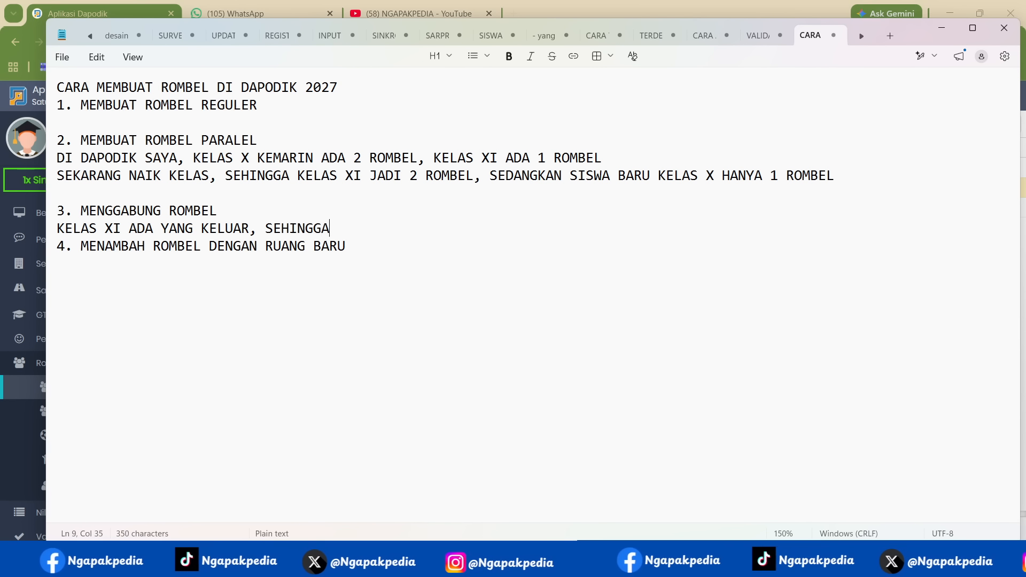
pyautogui.write(' SAYA HA')
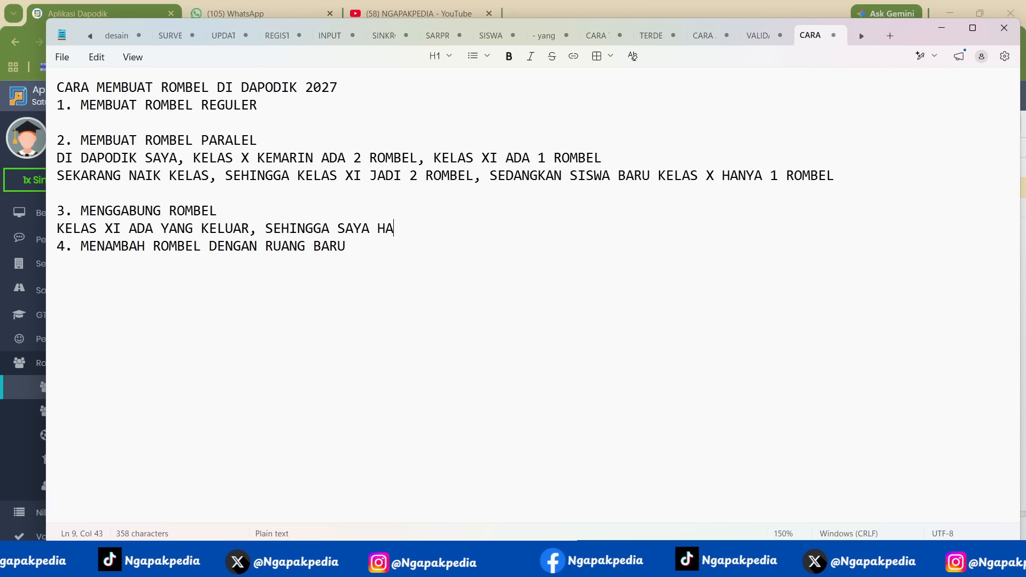
pyautogui.write('RUS MENGGABUNG ')
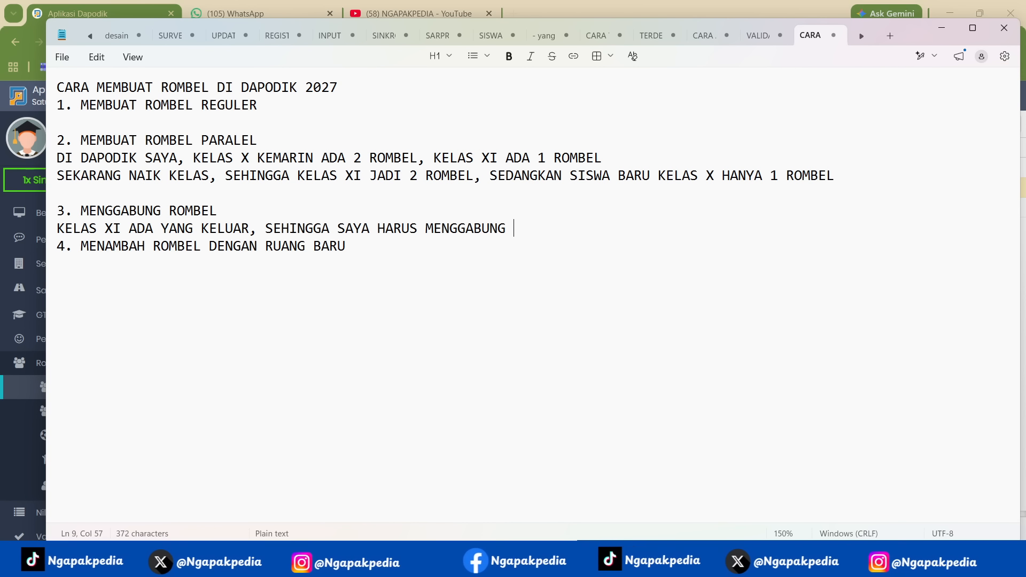
pyautogui.write('JADI 1 ROM')
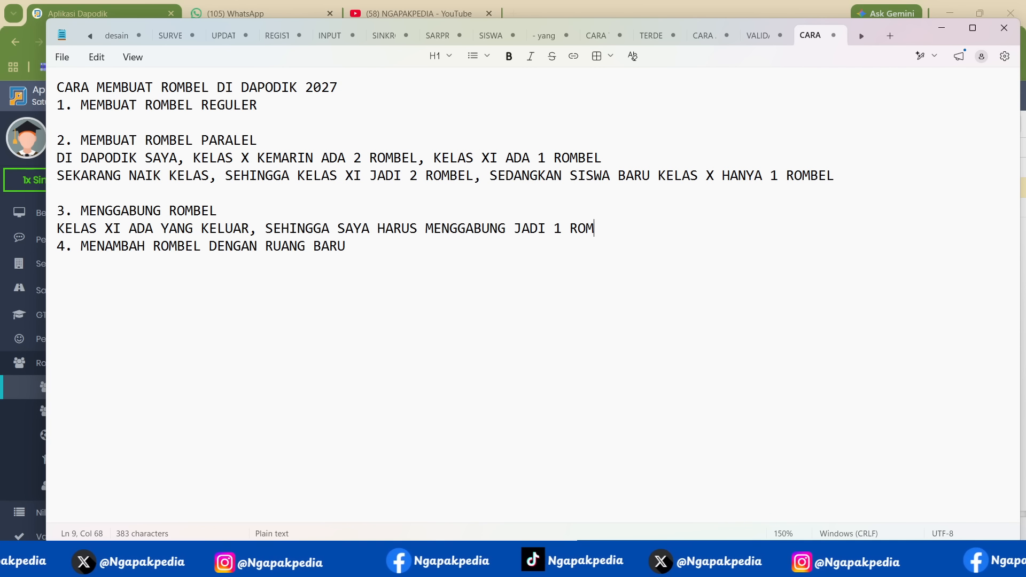
pyautogui.write('BEL KARENA R')
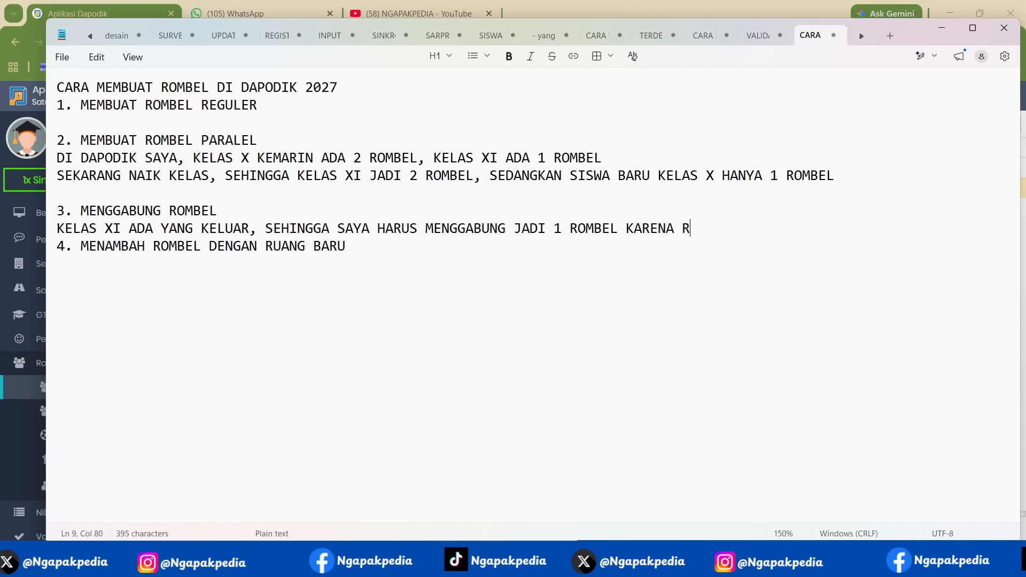
pyautogui.write('ASIO SISWAN')
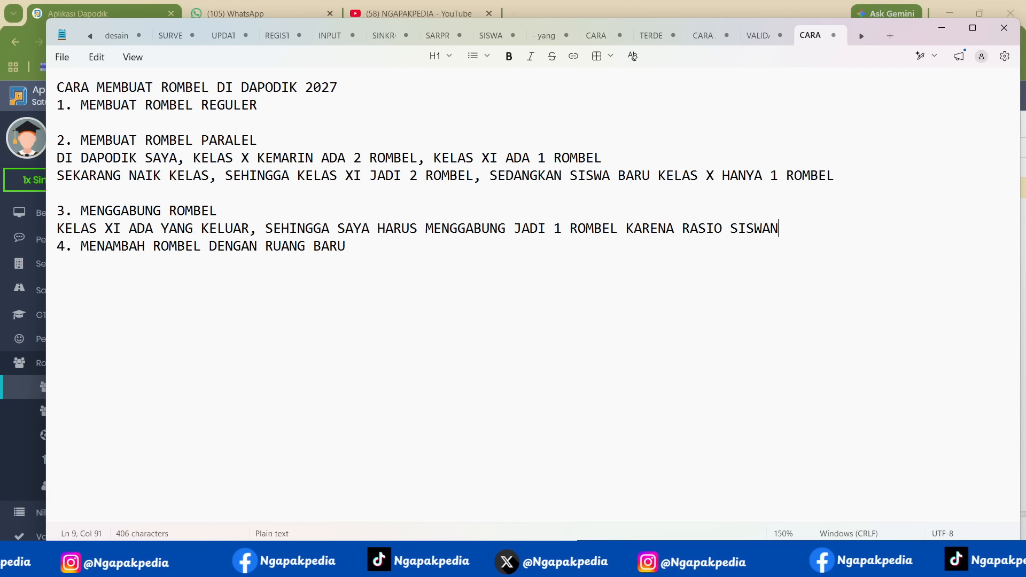
pyautogui.write('YA TIDAK CUKUP ')
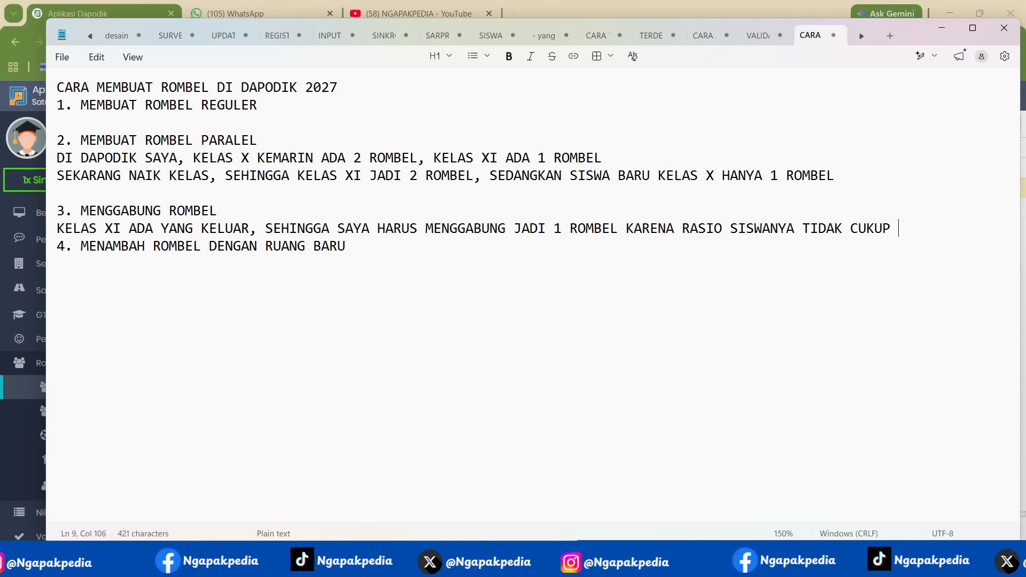
pyautogui.write('UNTUK 1 R')
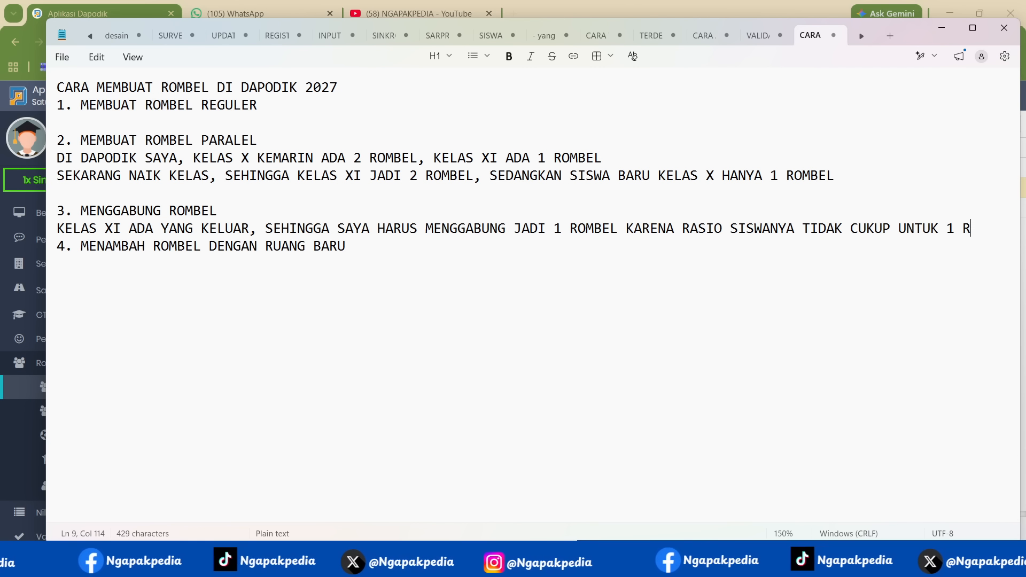
# - Complete the item 3 note with "KARENA RASIO SISWANYA TIDAK CUKUP UNTUK 2 ROMBEL" and return to Dapodik
pyautogui.press('BackSpace')
pyautogui.press('BackSpace')
pyautogui.press('BackSpace')
pyautogui.write('2 ')
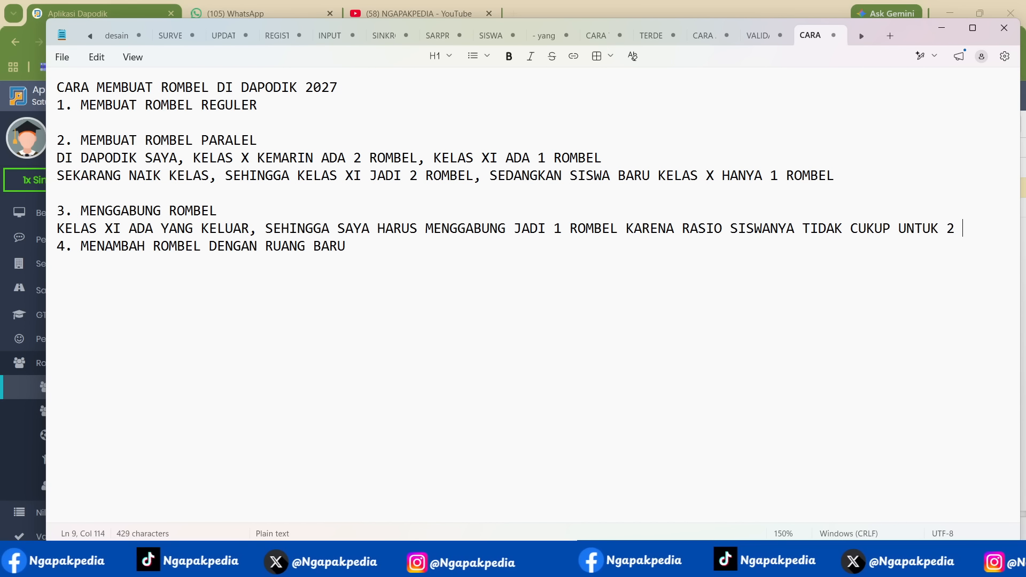
pyautogui.write('ROMBEL')
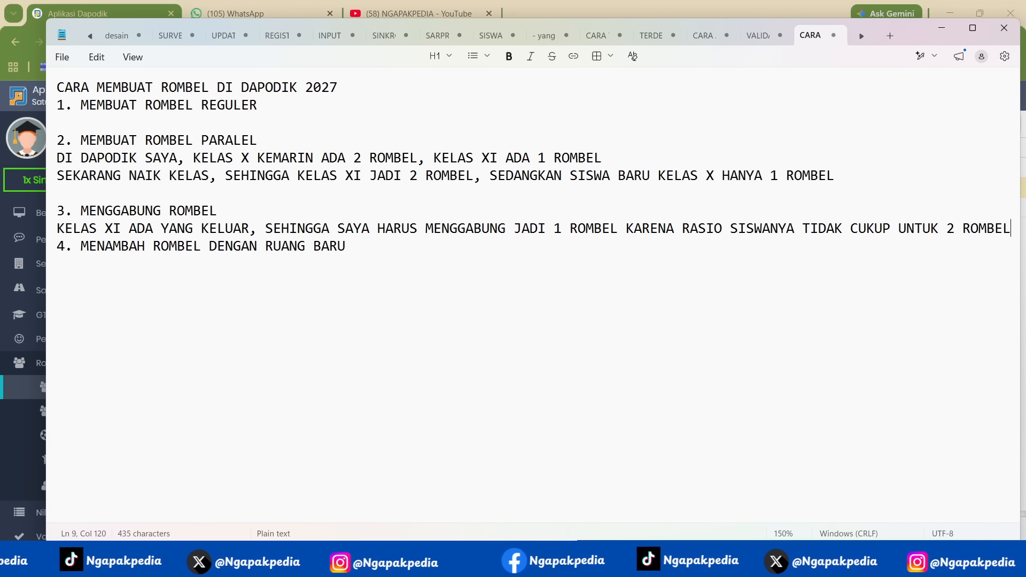
pyautogui.click(933, 34)
# - Open the member editor of class group XI-2 and remove the first listed student from the group
pyautogui.click(674, 187)
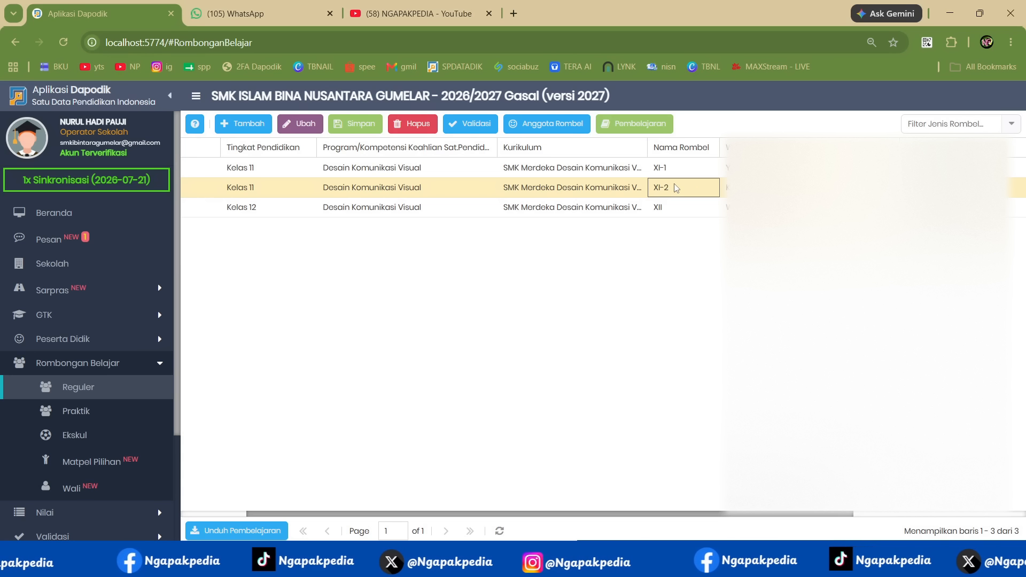
pyautogui.click(665, 168)
pyautogui.click(665, 182)
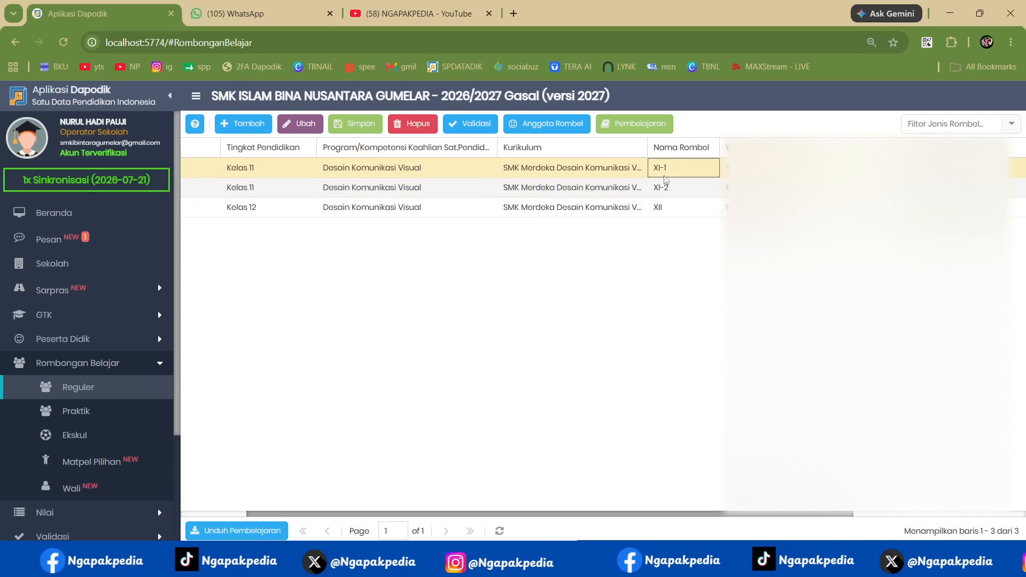
pyautogui.doubleClick(665, 183)
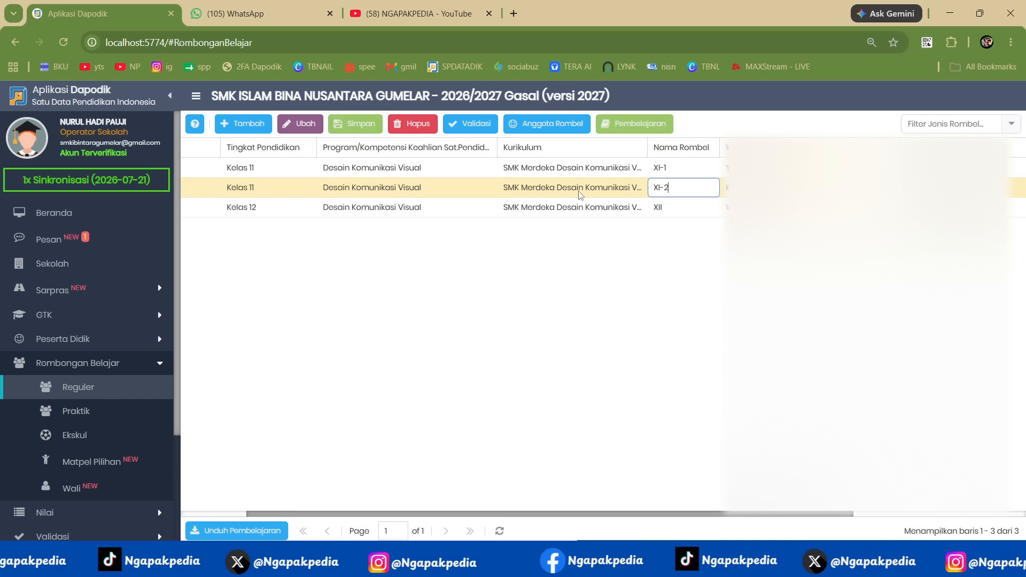
pyautogui.press('Tab')
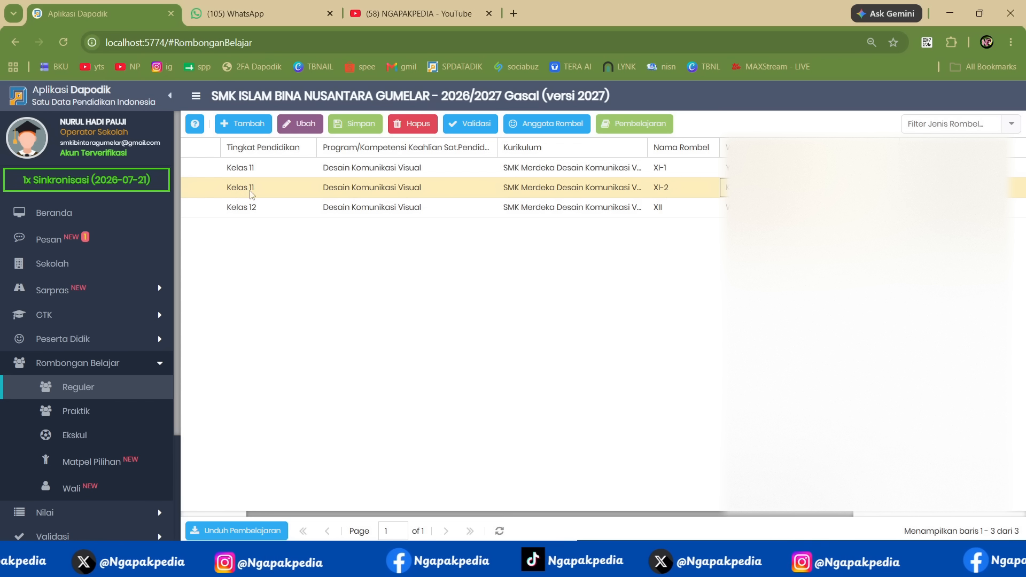
pyautogui.click(549, 127)
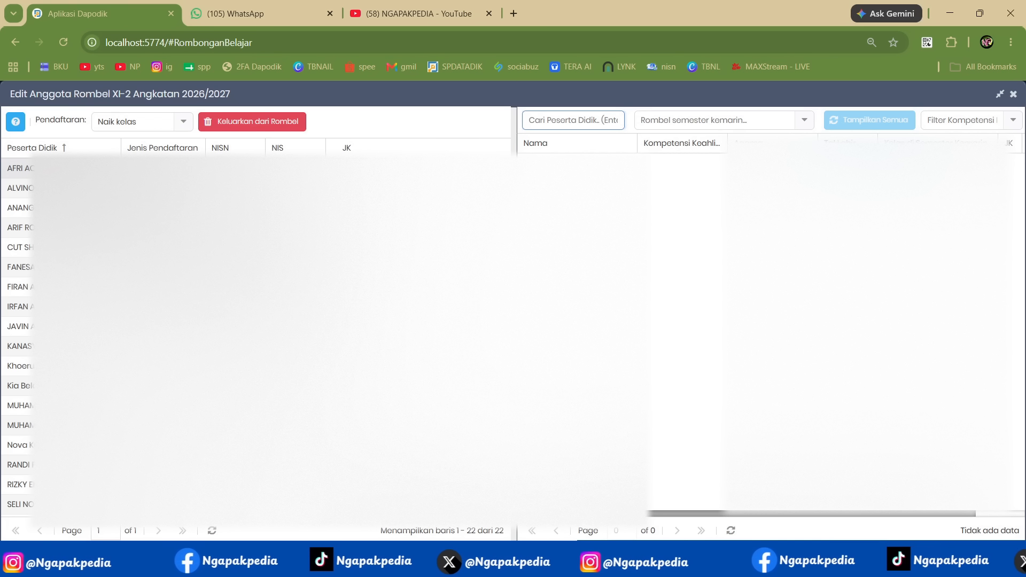
pyautogui.click(86, 168)
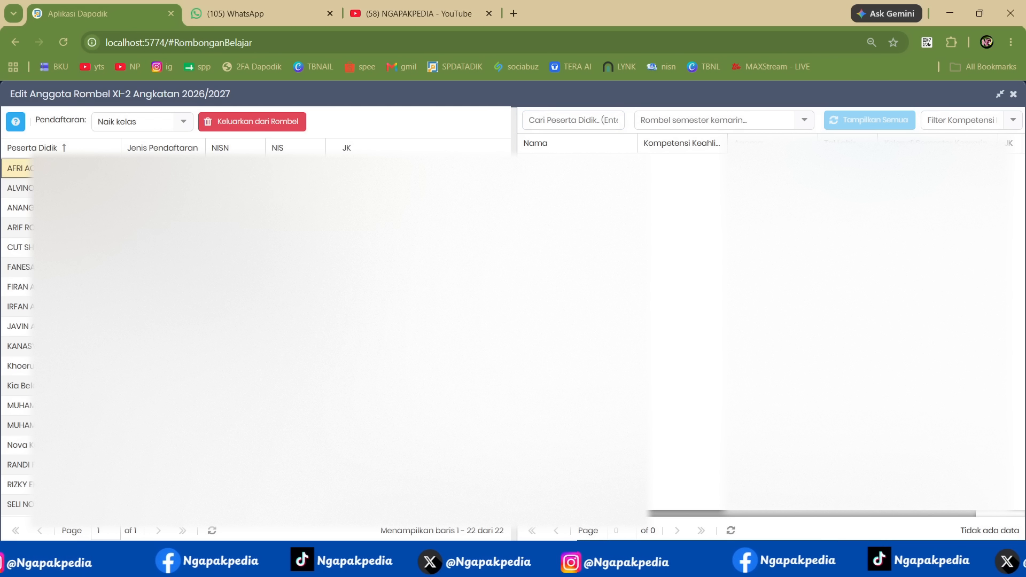
pyautogui.click(249, 127)
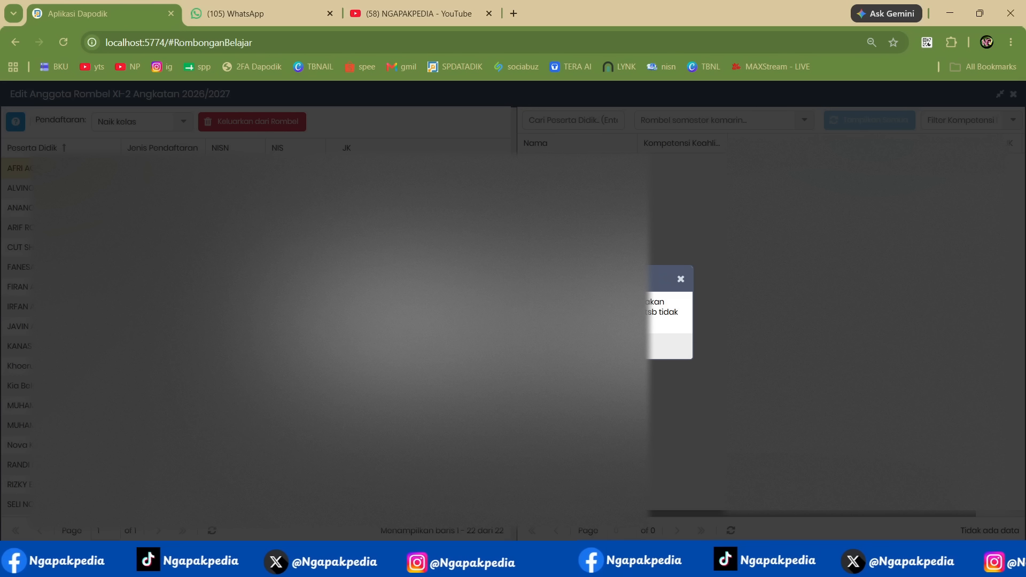
pyautogui.click(492, 346)
pyautogui.click(510, 341)
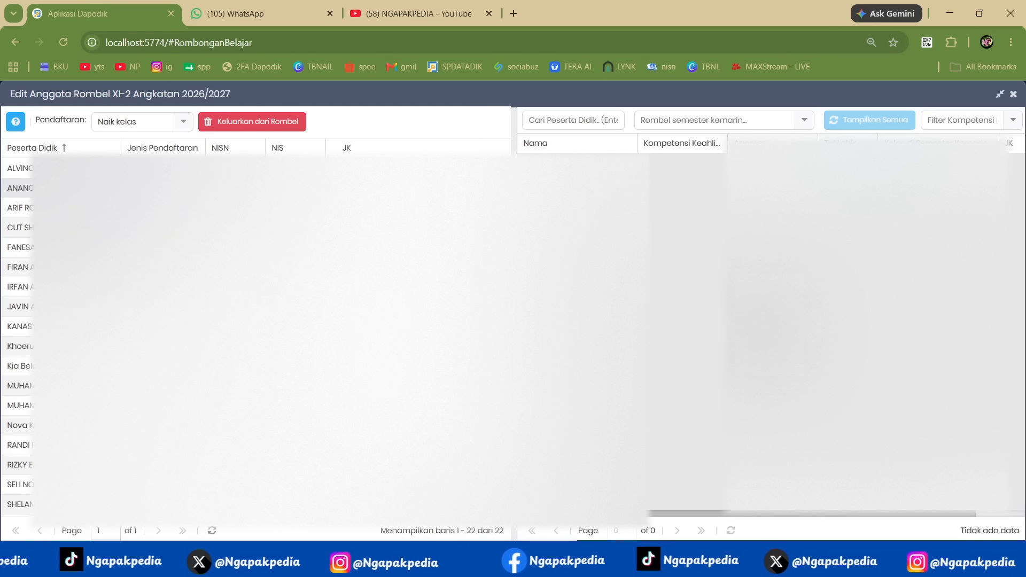
# - Remove the next two students at the head of the XI-2 member list and close the member editor
pyautogui.click(86, 169)
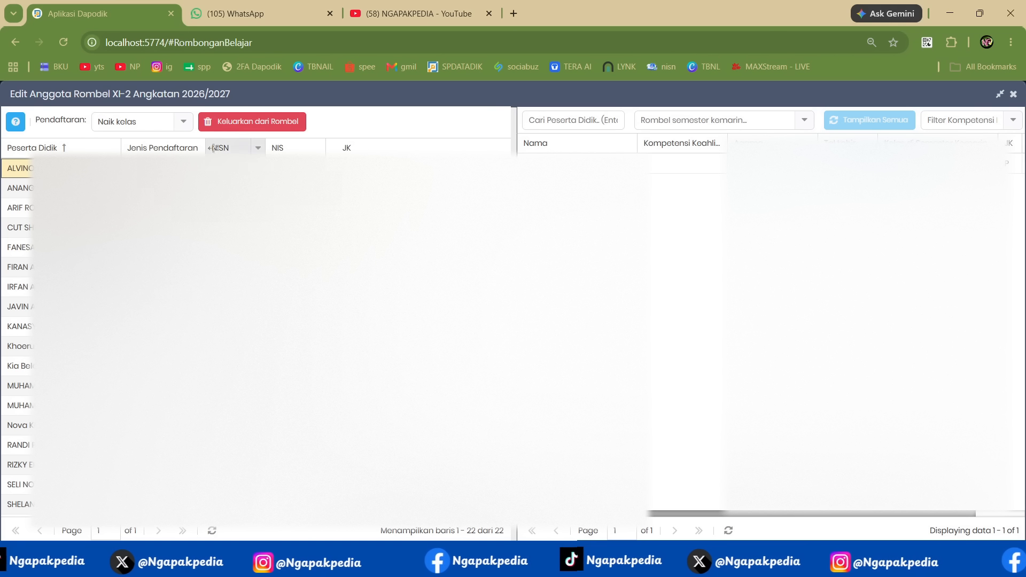
pyautogui.click(246, 122)
pyautogui.click(492, 346)
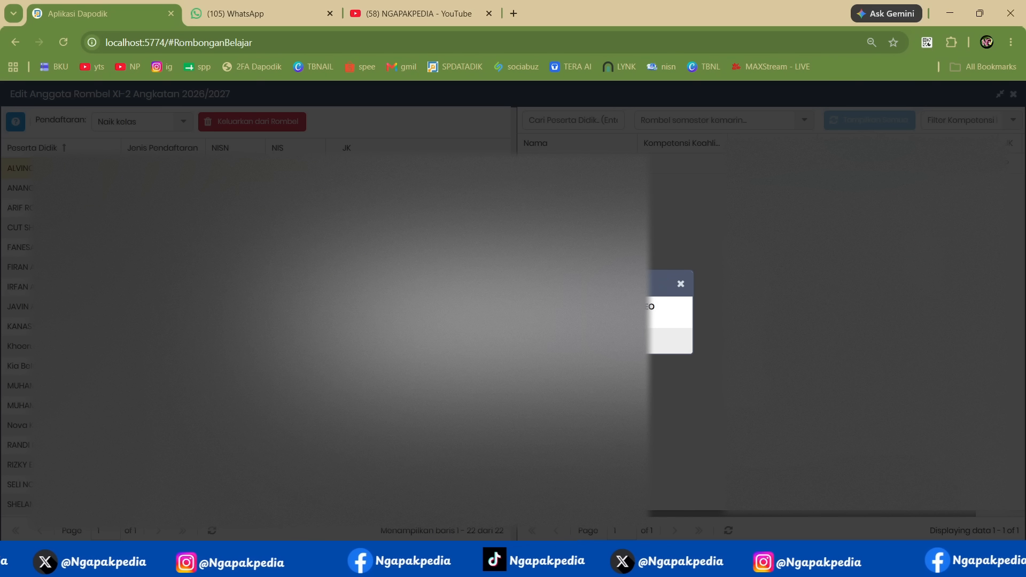
pyautogui.click(510, 341)
pyautogui.click(86, 169)
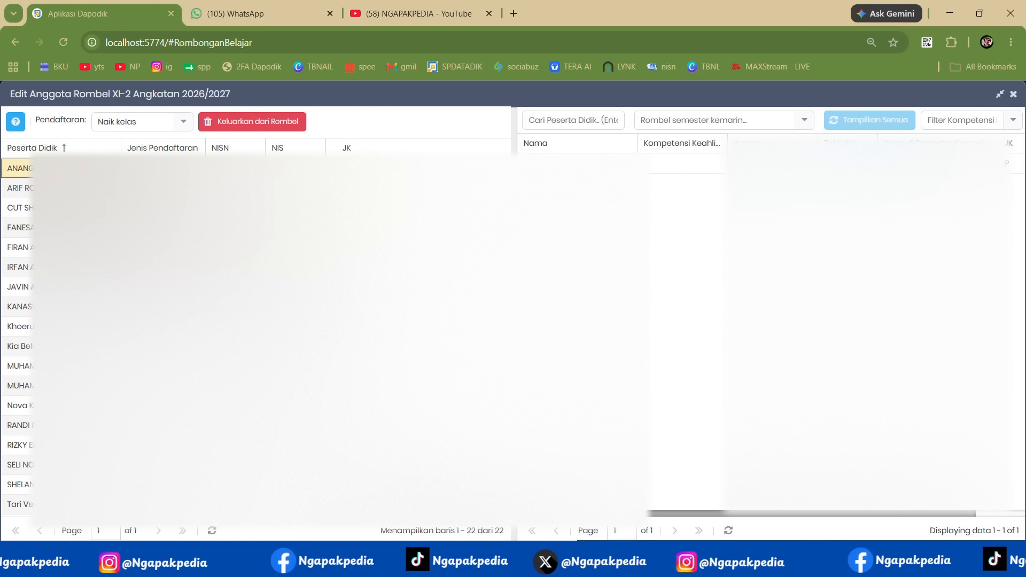
pyautogui.click(248, 124)
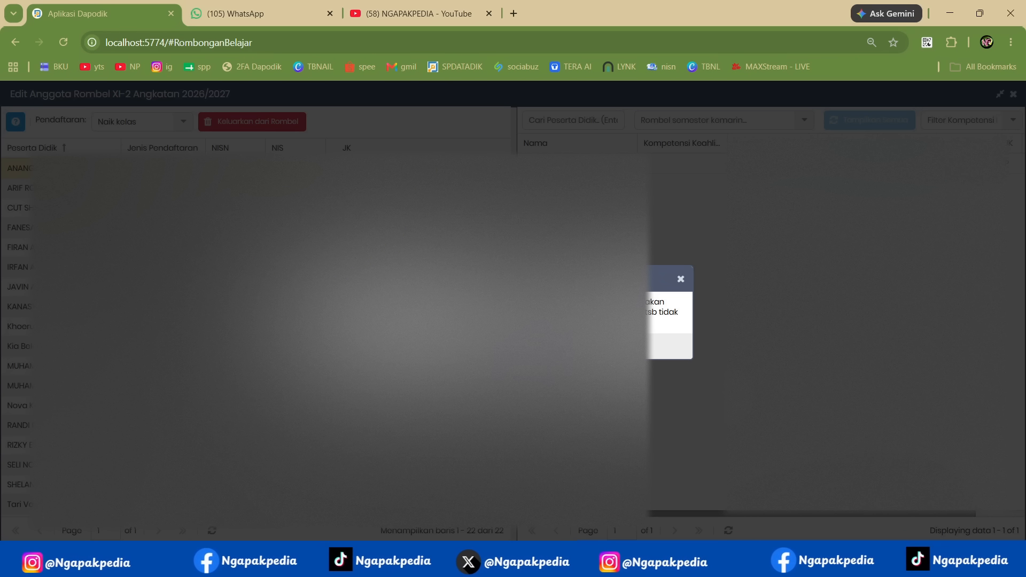
pyautogui.click(492, 347)
pyautogui.click(492, 338)
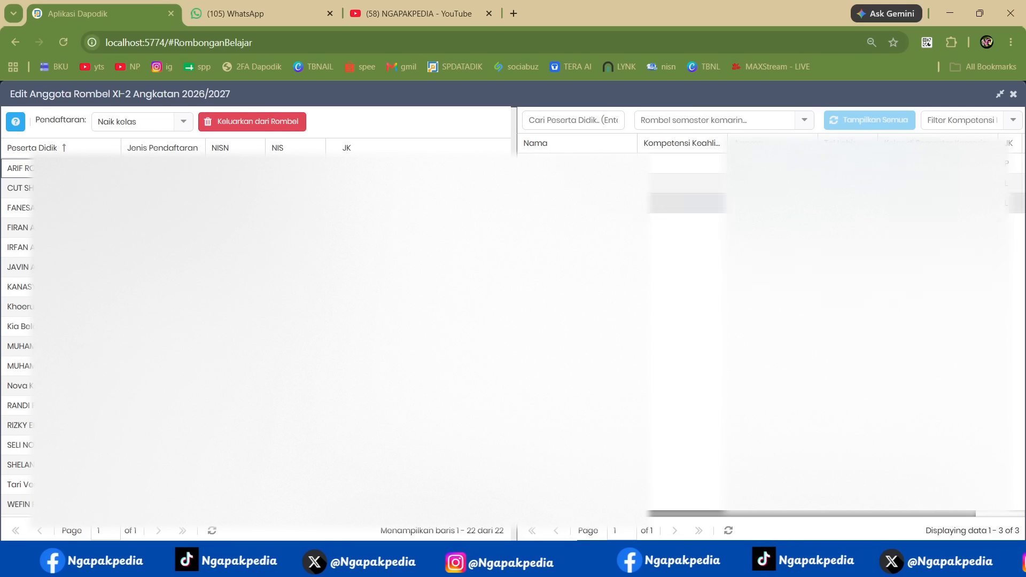
pyautogui.click(1013, 94)
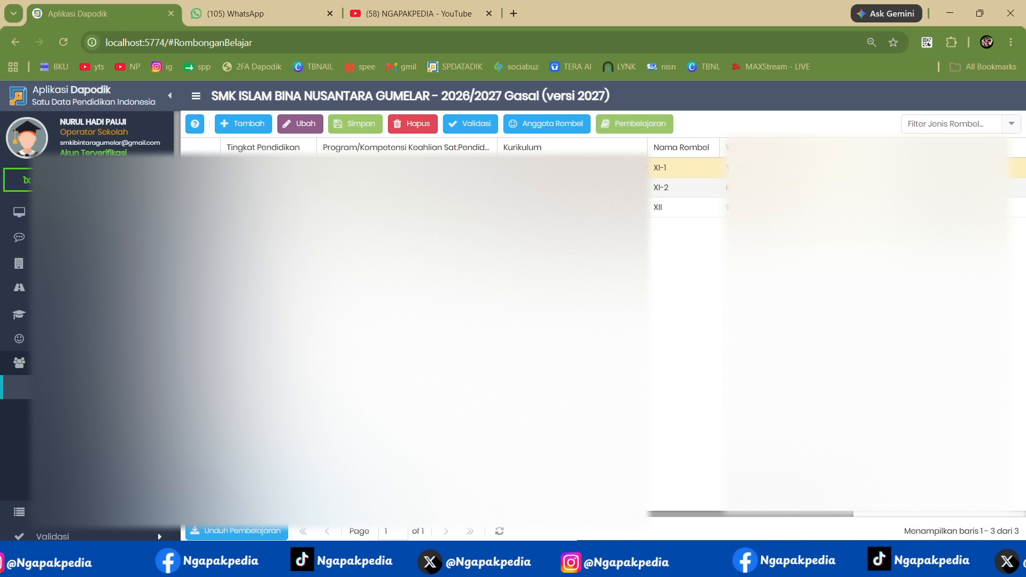
# - View the member editor of class group XI-1, review the Notepad outline on merging class groups, and close the editor
pyautogui.click(550, 129)
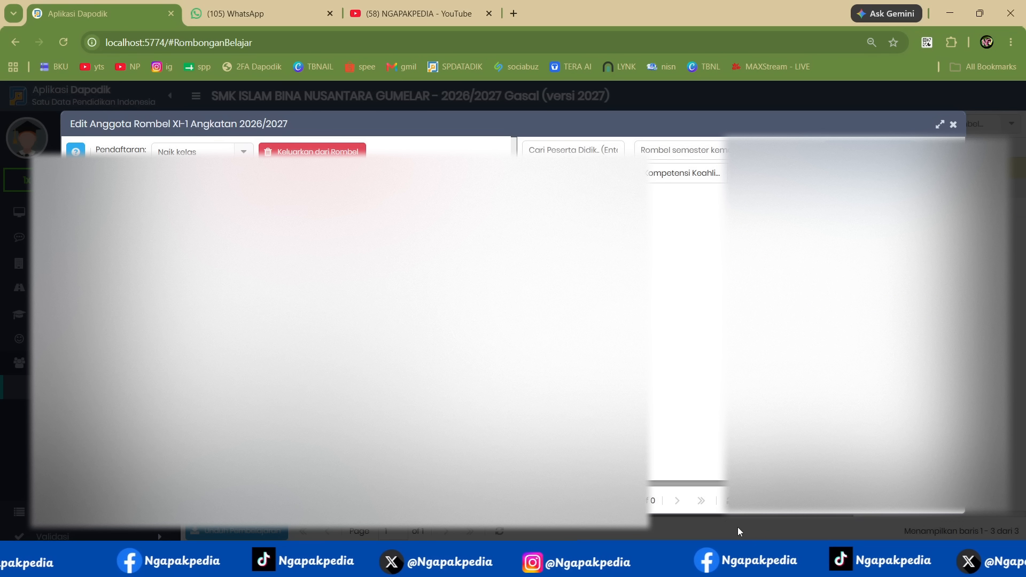
pyautogui.click(737, 562)
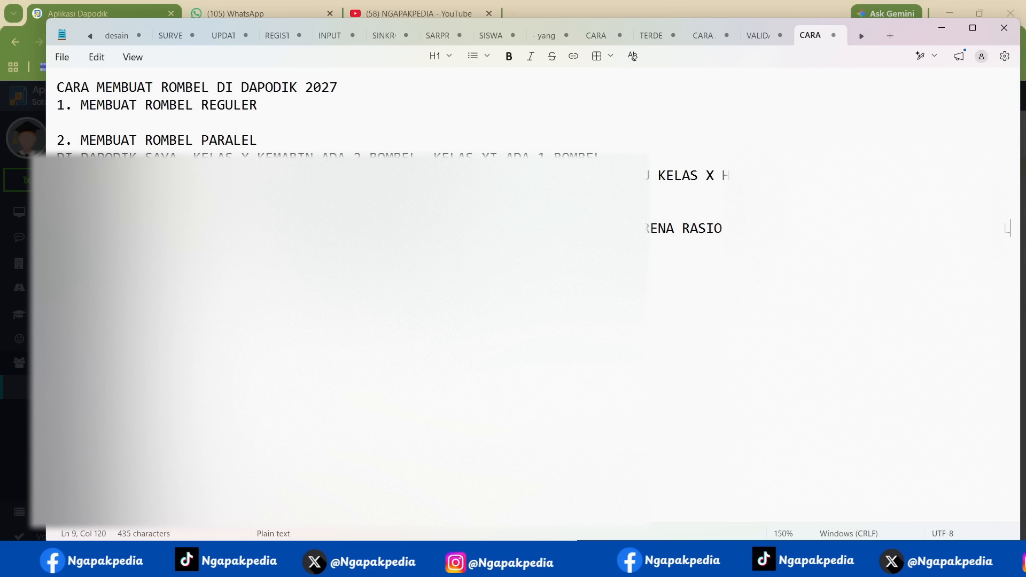
pyautogui.hotkey('shift', 'Home')
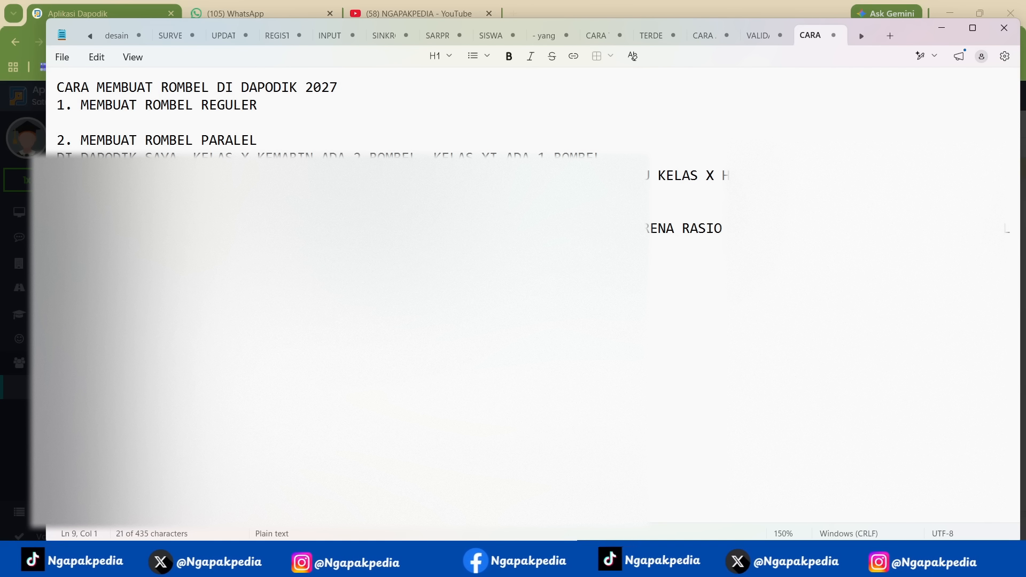
pyautogui.click(57, 246)
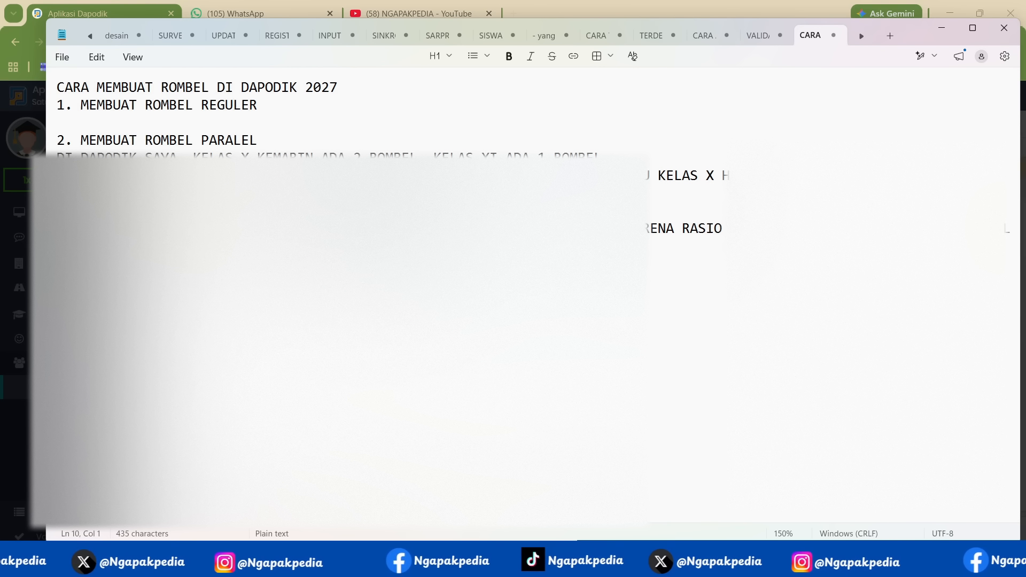
pyautogui.click(941, 31)
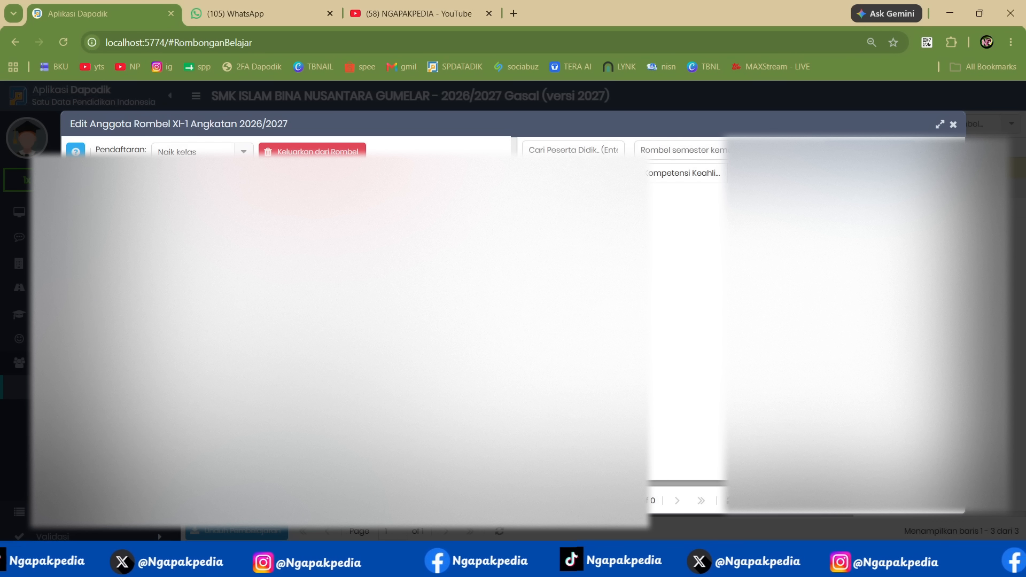
pyautogui.click(952, 124)
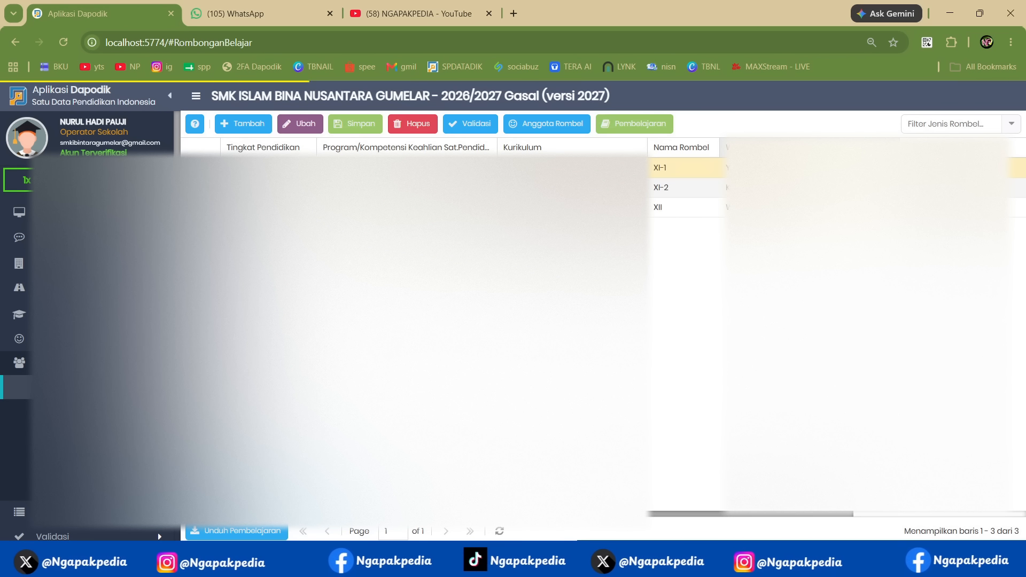
# - Select the Kelas 12 group XII in Dapodik, then review items 2 and 4 of the Notepad outline
pyautogui.click(812, 207)
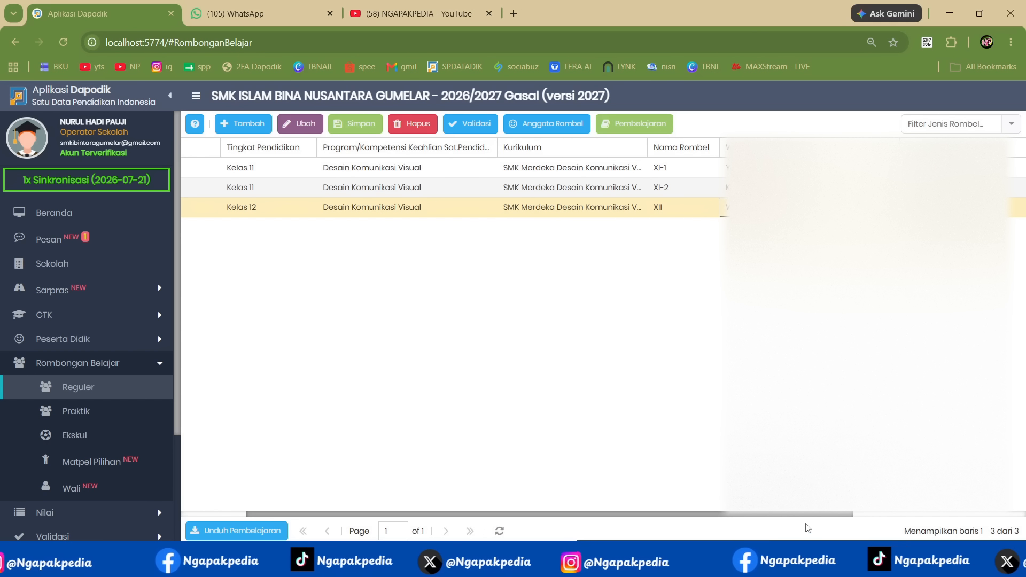
pyautogui.click(806, 561)
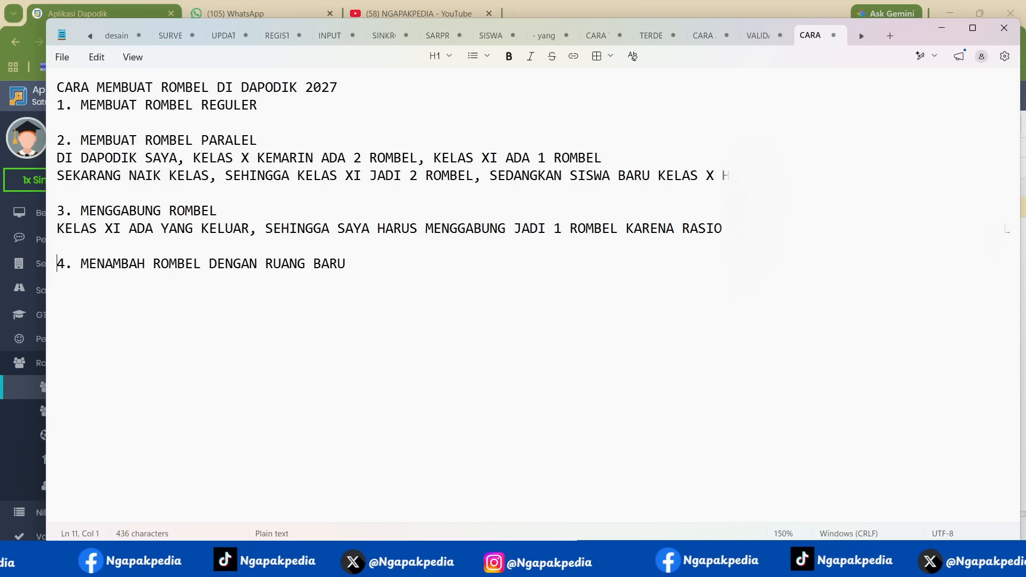
pyautogui.click(51, 146)
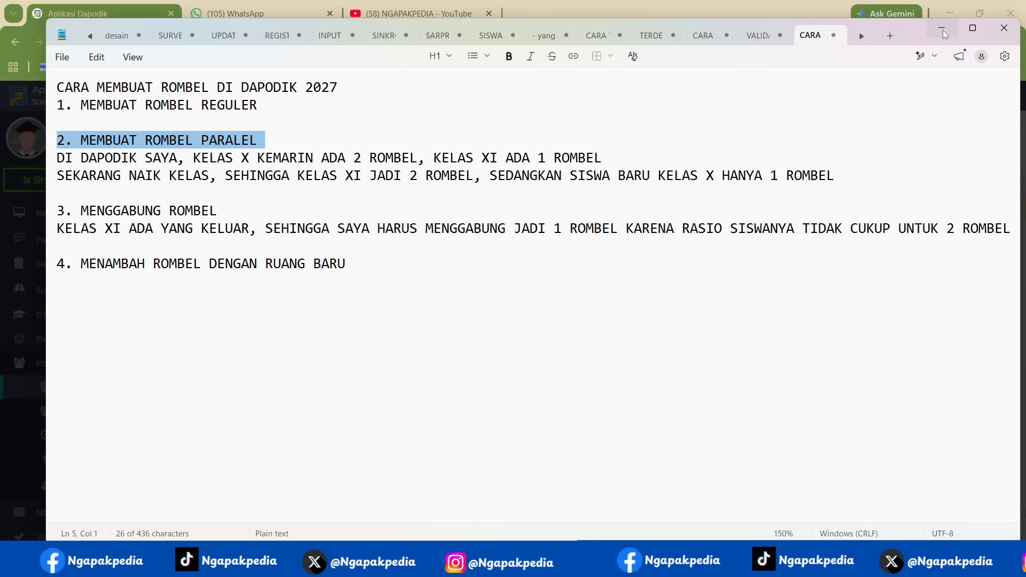
pyautogui.click(51, 271)
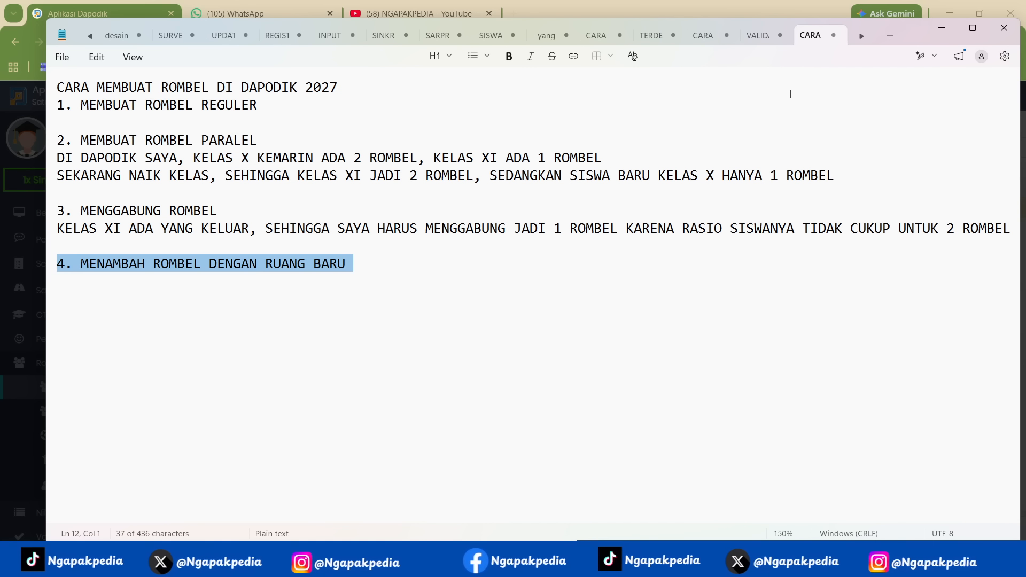
# - Add an indented sub-point under item 4 of the outline reading "- TAMBAHKAN DULU RUANGNYA SESUAI VIDEO NGAPAKPEDIA"
pyautogui.click(428, 263)
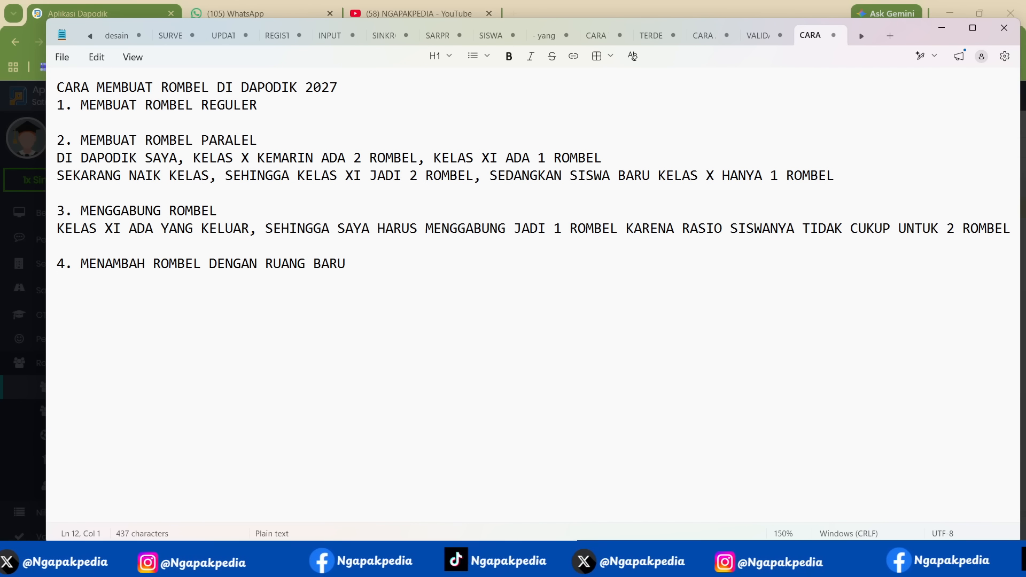
pyautogui.press('Tab')
pyautogui.write('- TAMB')
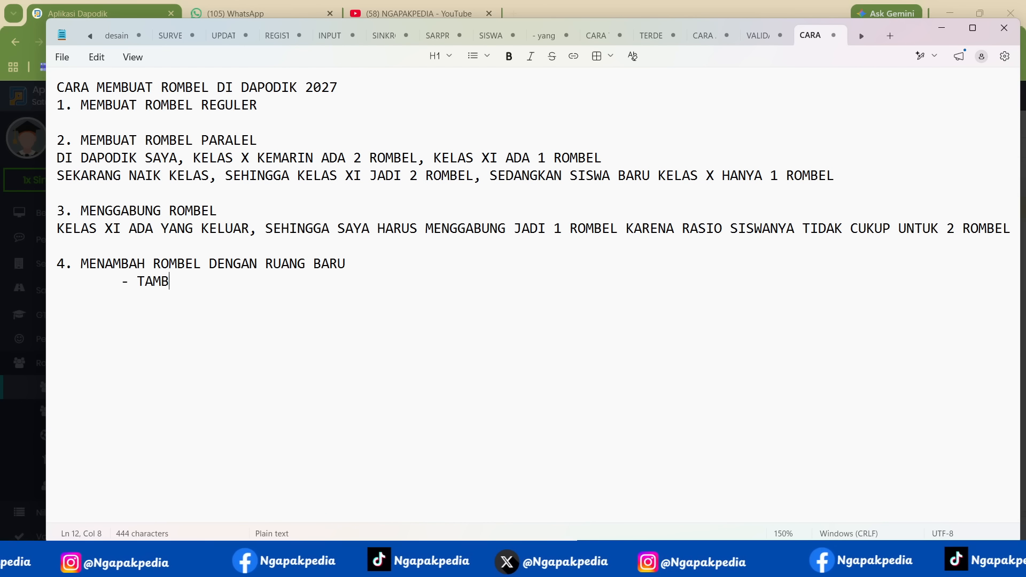
pyautogui.write('AHKAN DULU ROM')
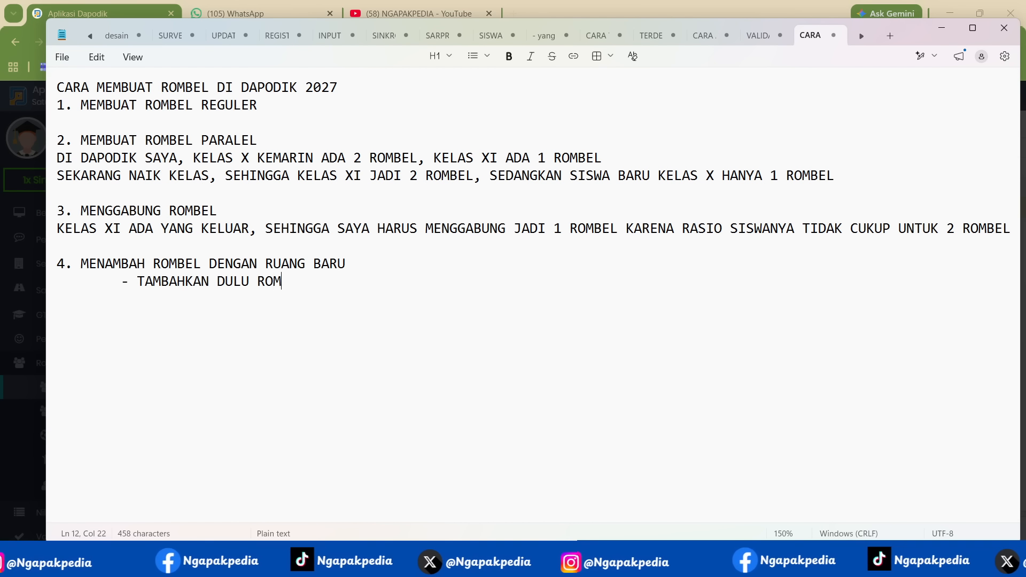
pyautogui.write('B')
pyautogui.press('BackSpace')
pyautogui.press('BackSpace')
pyautogui.press('BackSpace')
pyautogui.write('UANGN')
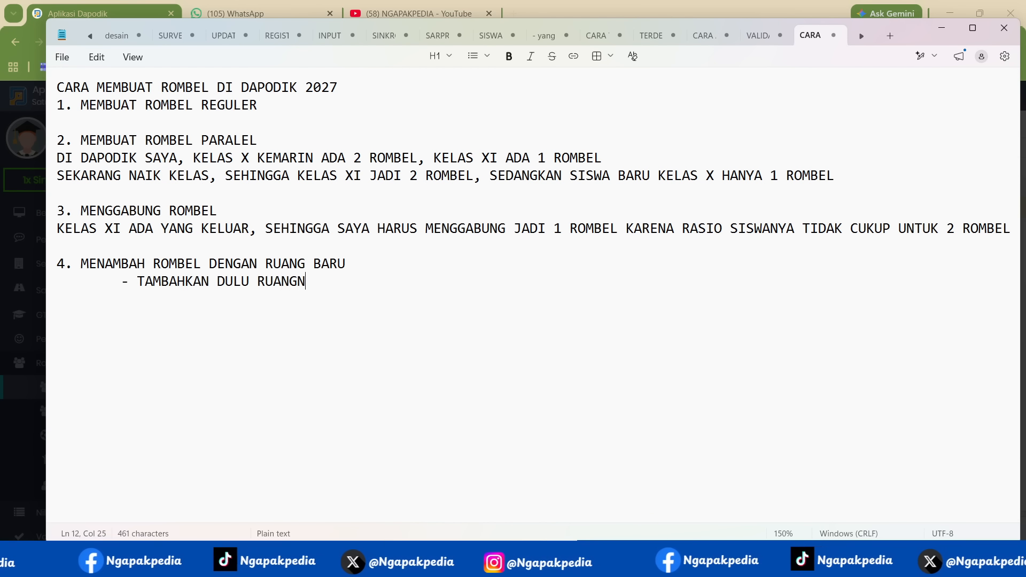
pyautogui.write('YA SE')
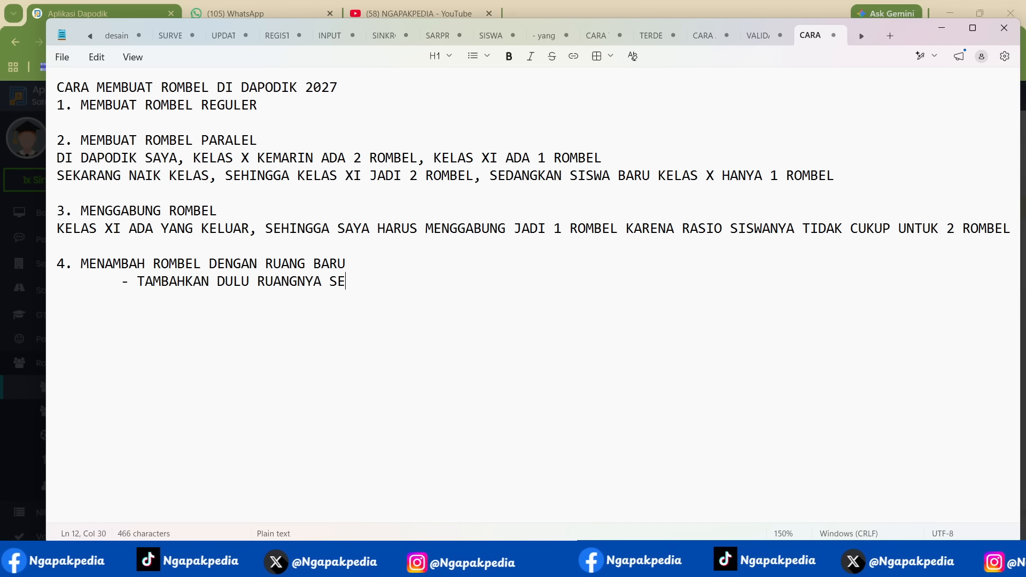
pyautogui.write('SUAI VIDEO NGAPA')
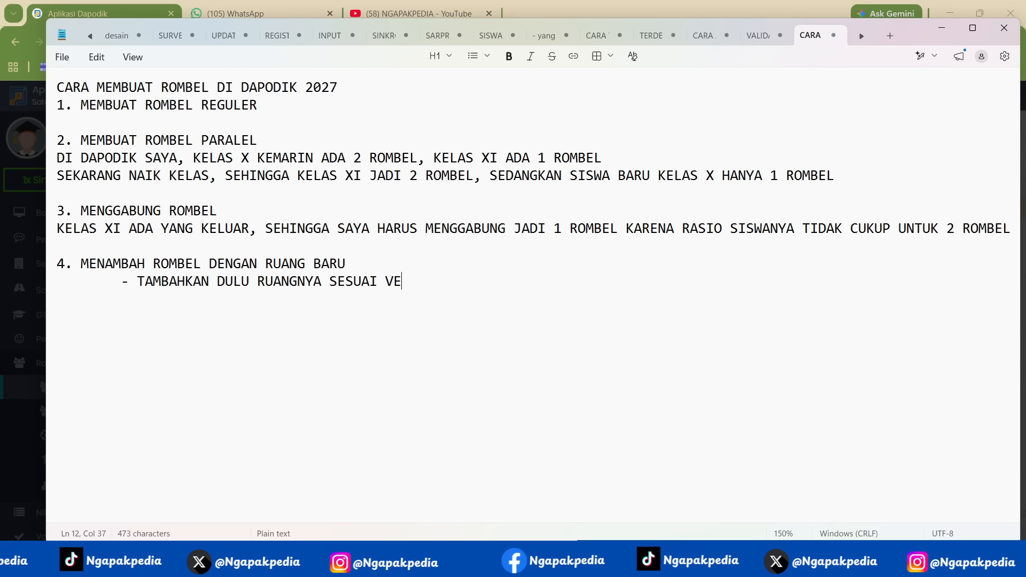
pyautogui.write('KPEDIA')
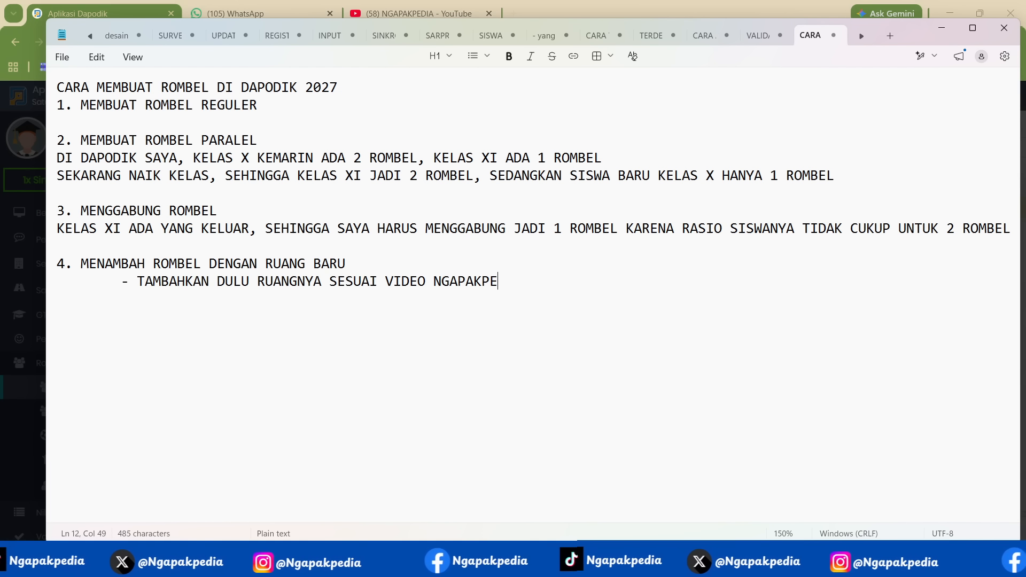
# - Add a second sub-point under item 4 reading "- KALAU SUDAH MASUK DATA RUANGNYA , BARU BUAT ROMBEL SEPERTI NOMOR 1"
pyautogui.press('Return')
pyautogui.write('- K')
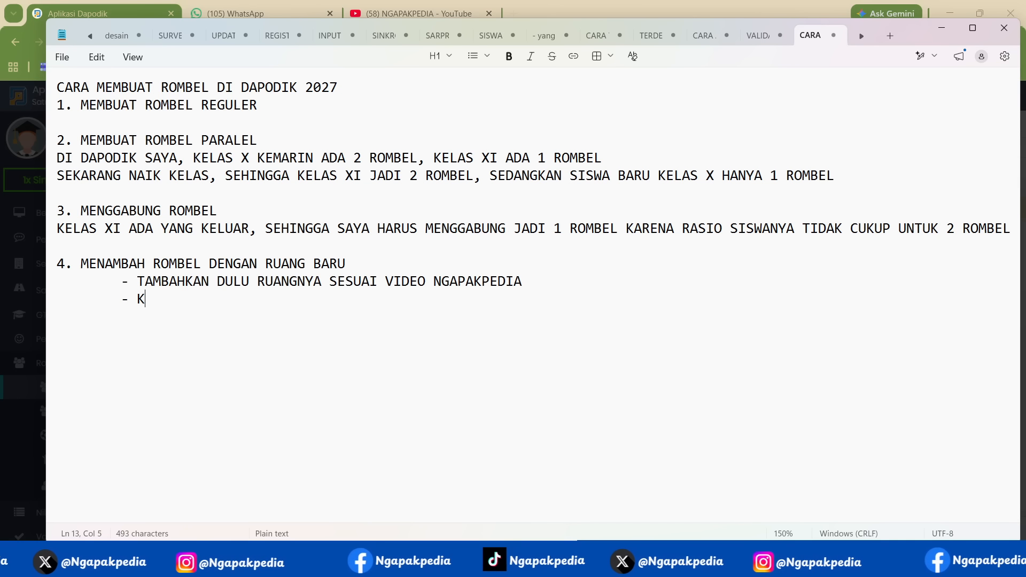
pyautogui.write('ALAU SUDAH MASU')
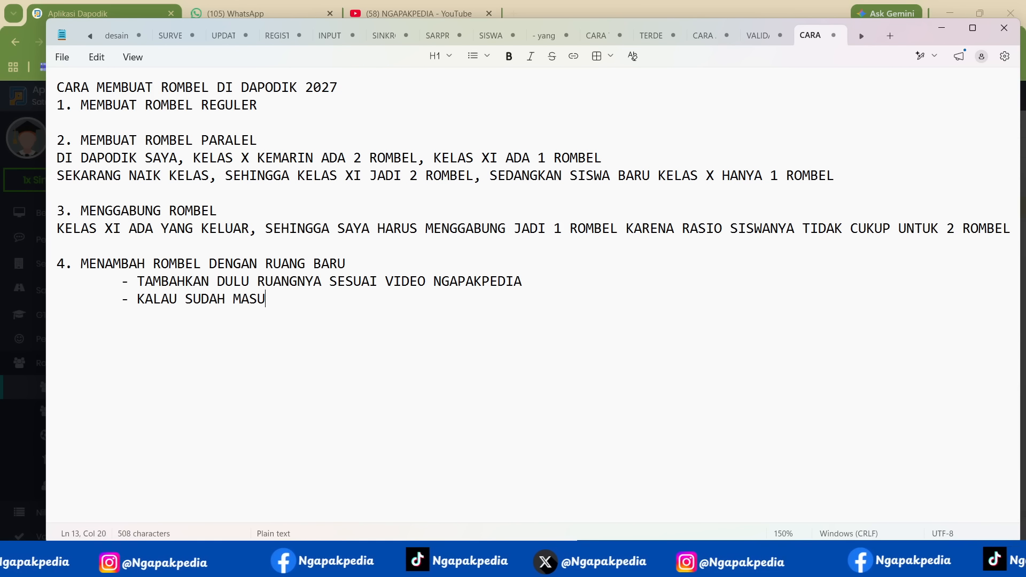
pyautogui.write('K DATA RUANGNY')
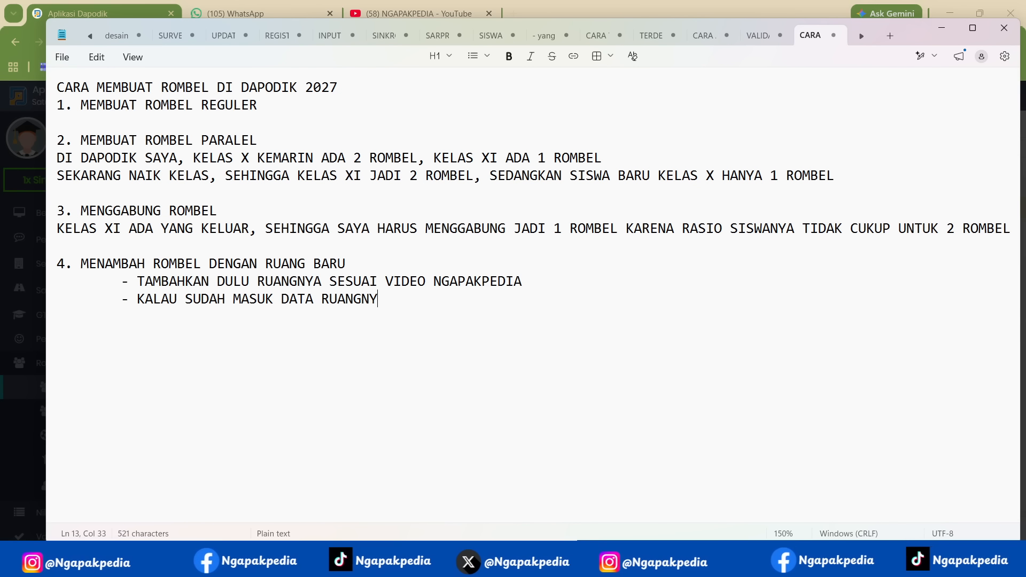
pyautogui.write('A , BARU BUAT ')
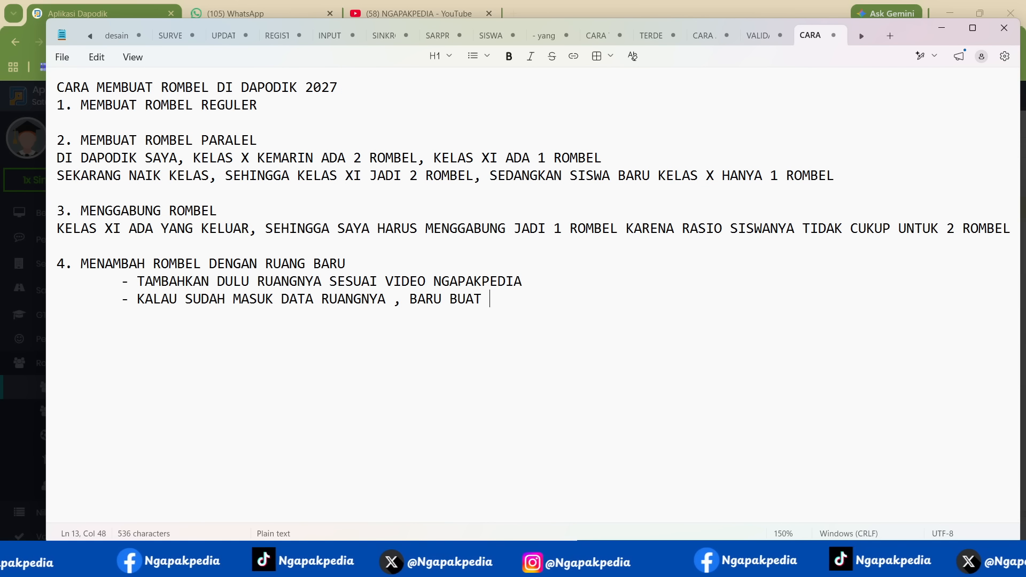
pyautogui.write('ROMBEL SEPERT')
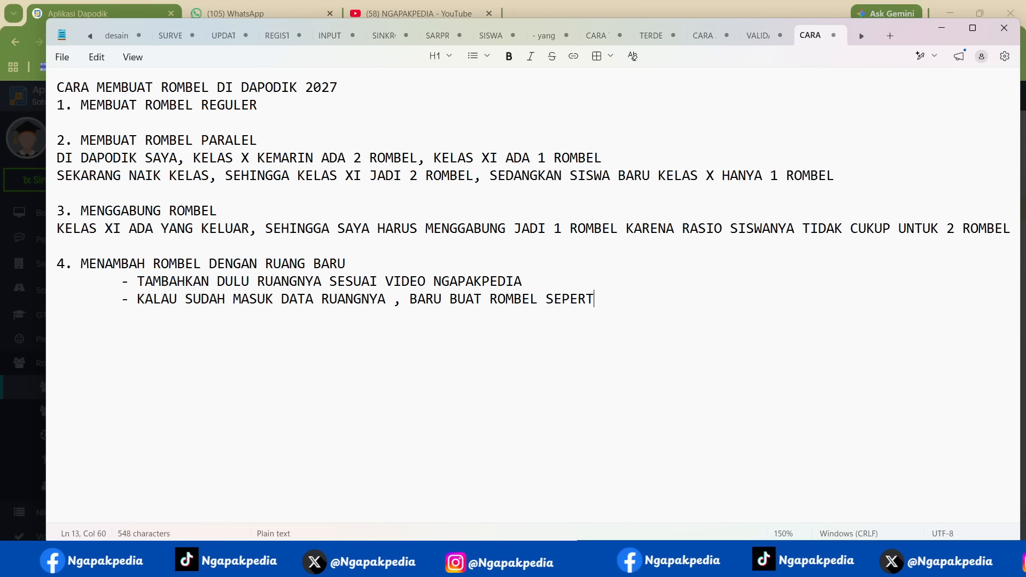
pyautogui.write('I NOMOR 1')
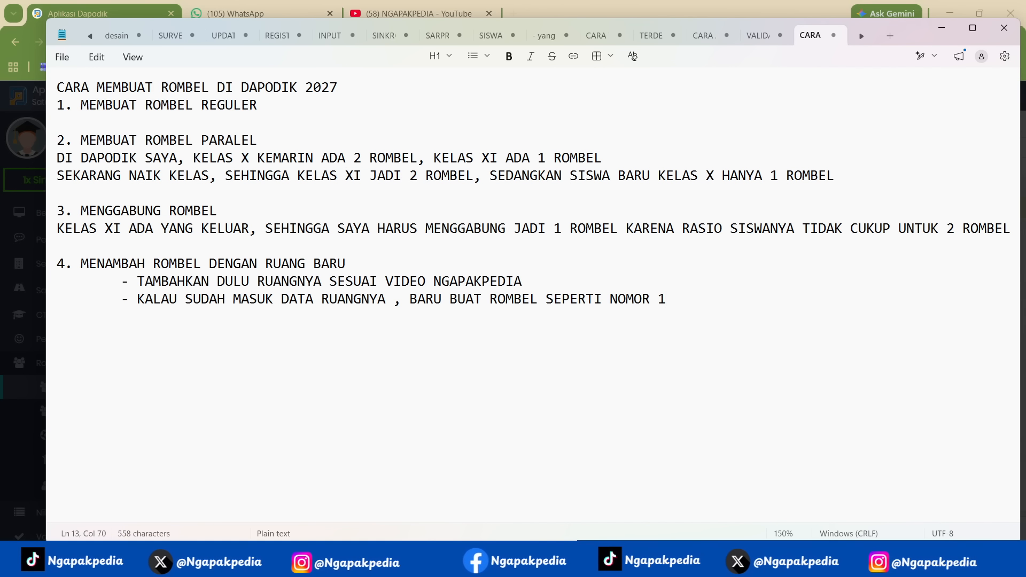
# - Check the Ngapakpedia YouTube channel for the video on adding or changing rooms in Dapodik 2027, then review item 4's sub-points in Notepad
pyautogui.click(51, 288)
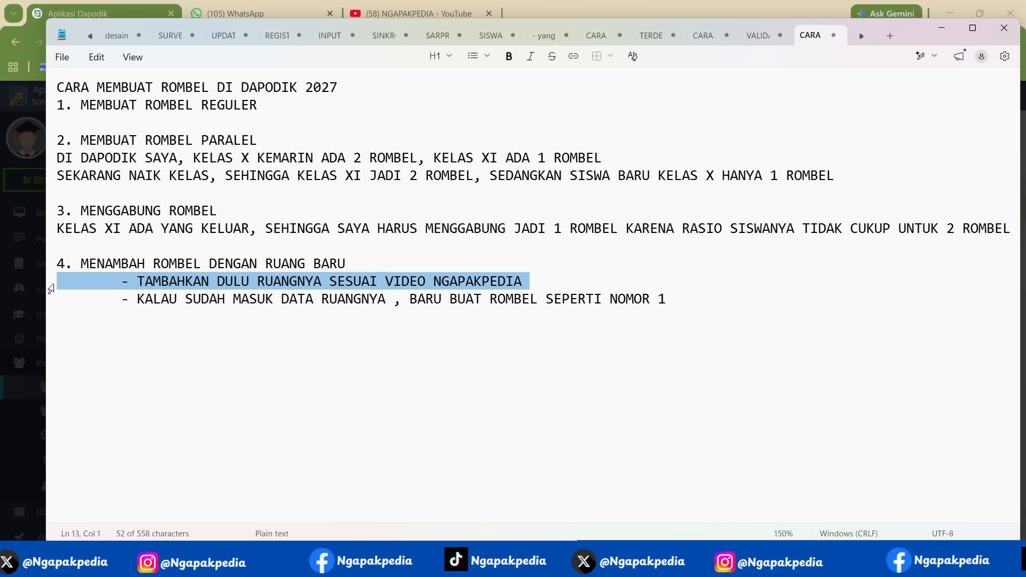
pyautogui.click(406, 13)
pyautogui.moveTo(801, 327)
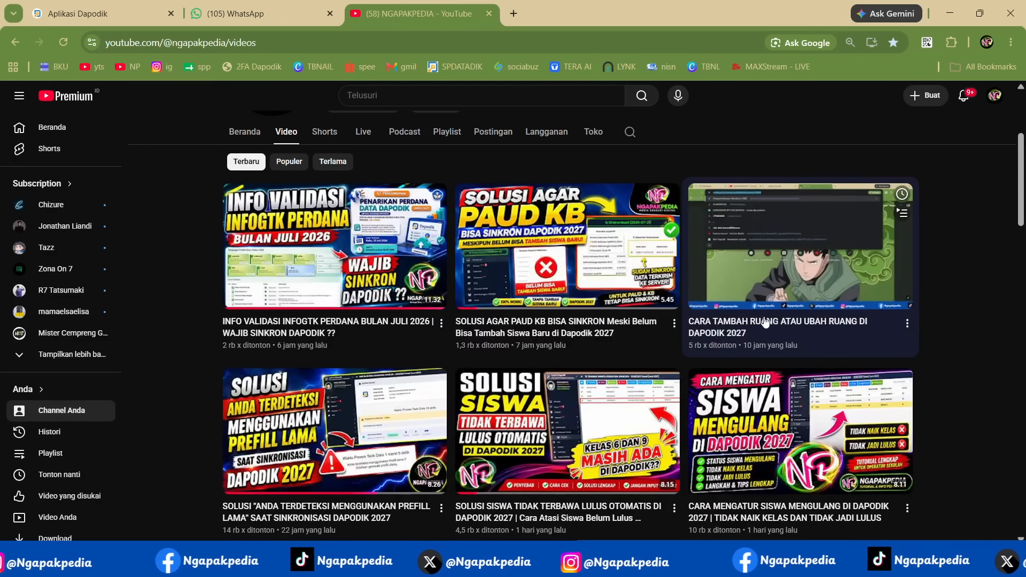
pyautogui.moveTo(709, 319)
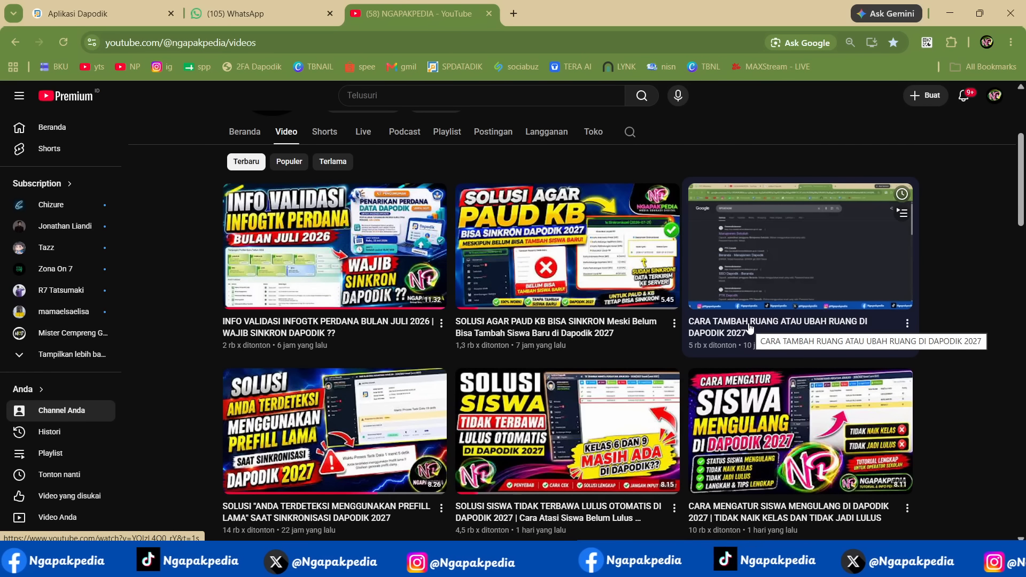
pyautogui.click(867, 564)
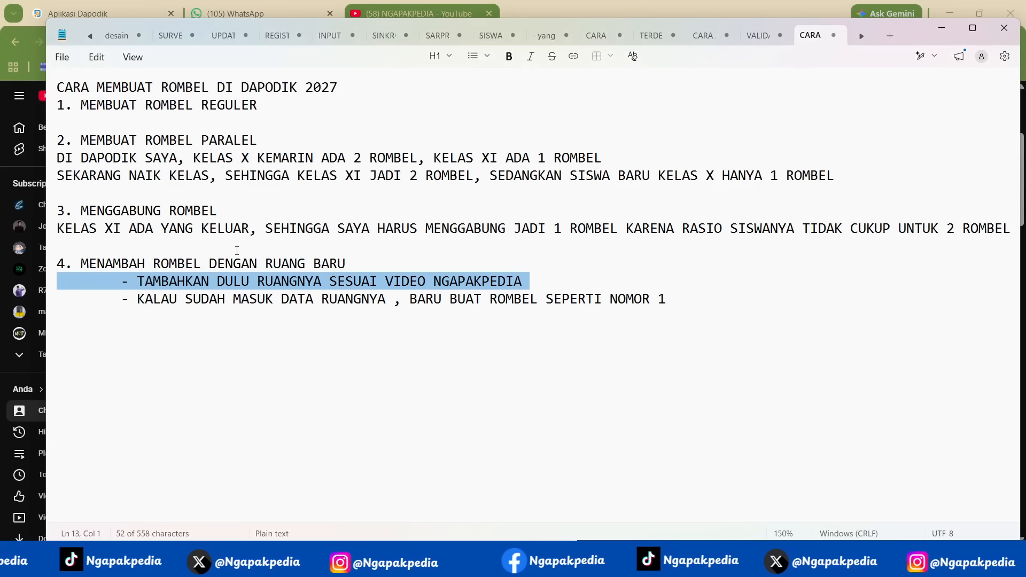
pyautogui.hotkey('ctrl', 'a')
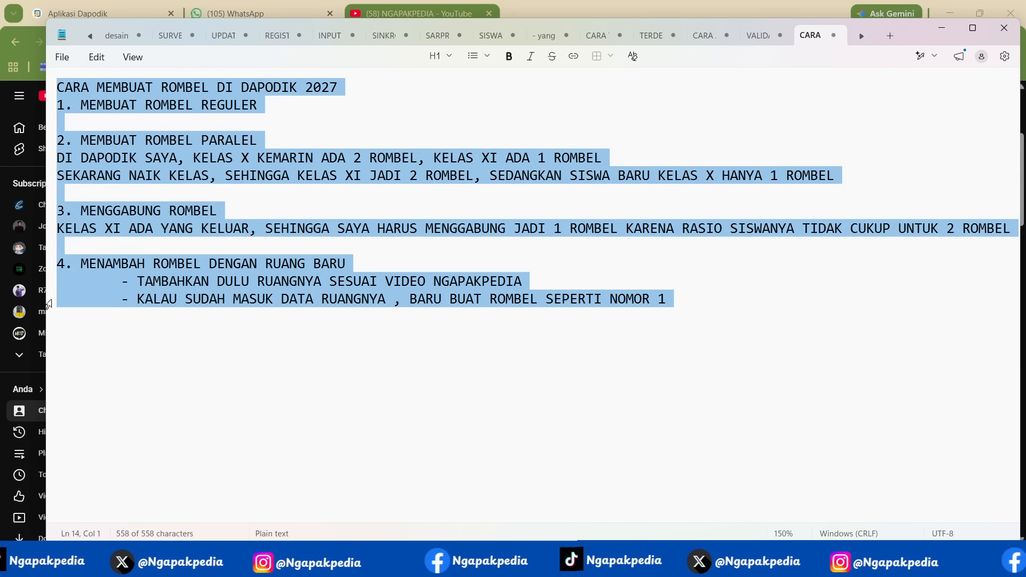
pyautogui.click(249, 267)
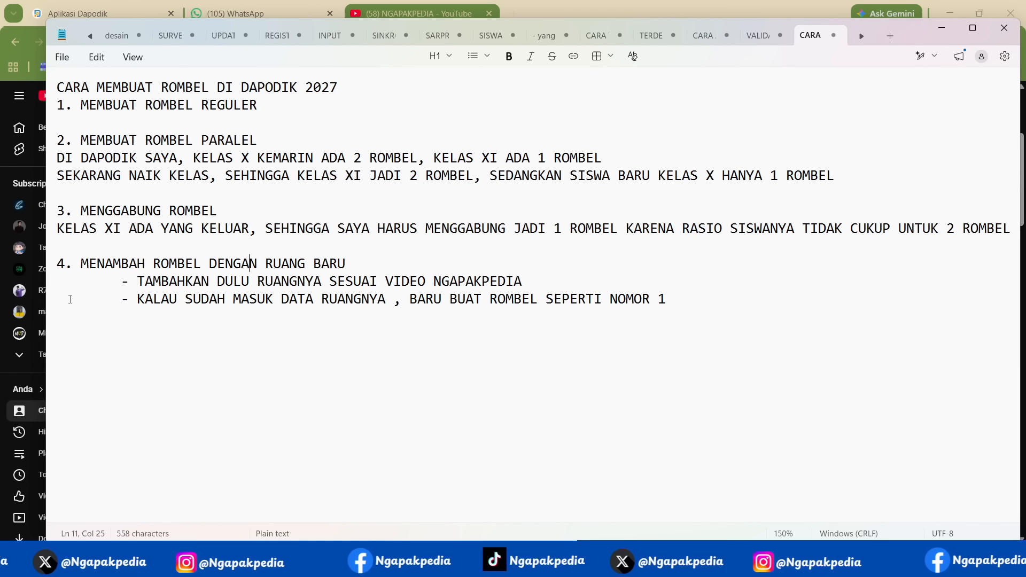
pyautogui.tripleClick(54, 302)
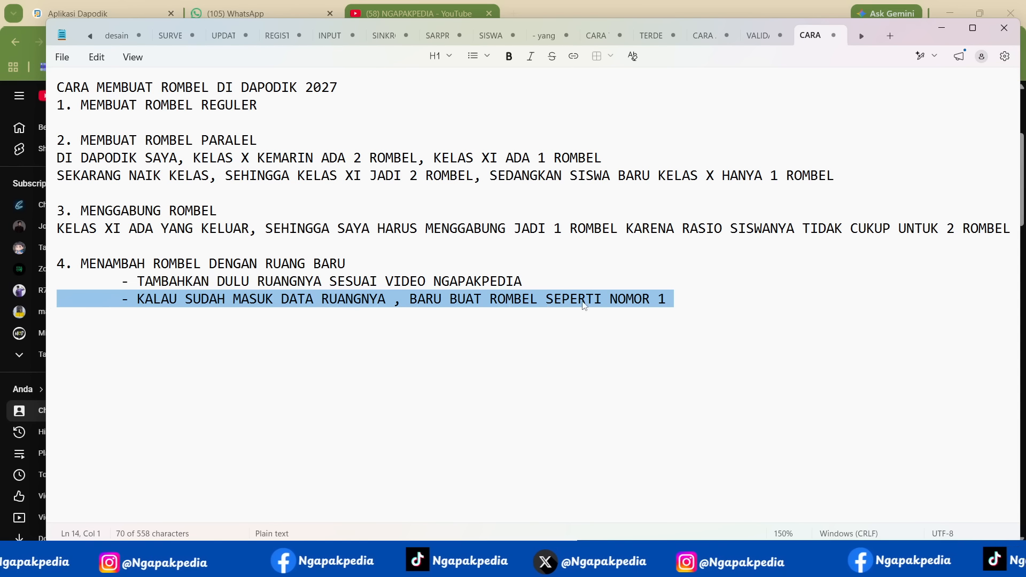
# - Add the heading "INFO TAMBAHAN," below item 4, separated by a blank line
pyautogui.click(722, 304)
pyautogui.press('Return')
pyautogui.press('Return')
pyautogui.write('IN')
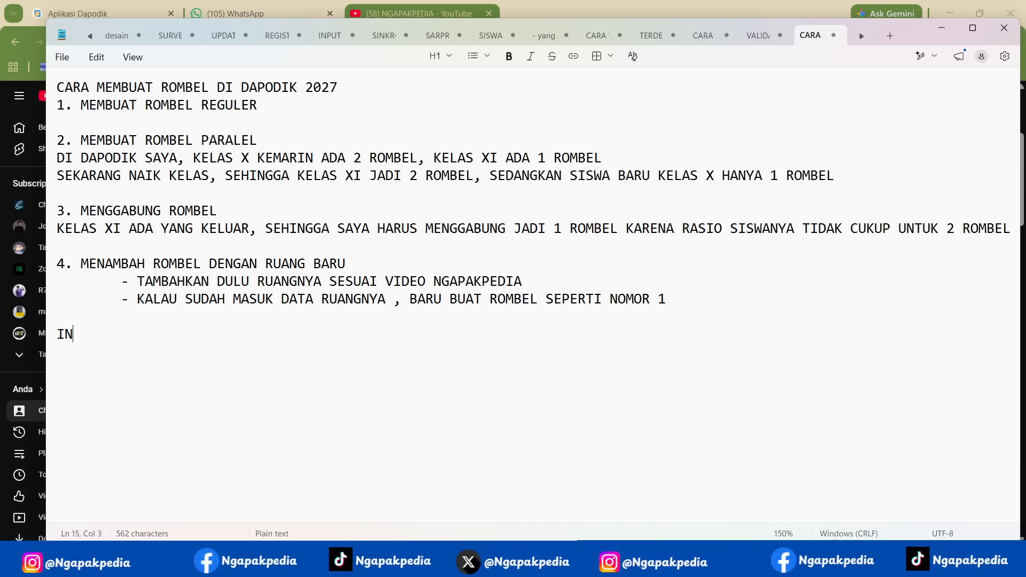
pyautogui.write('FO TAMBAHANA')
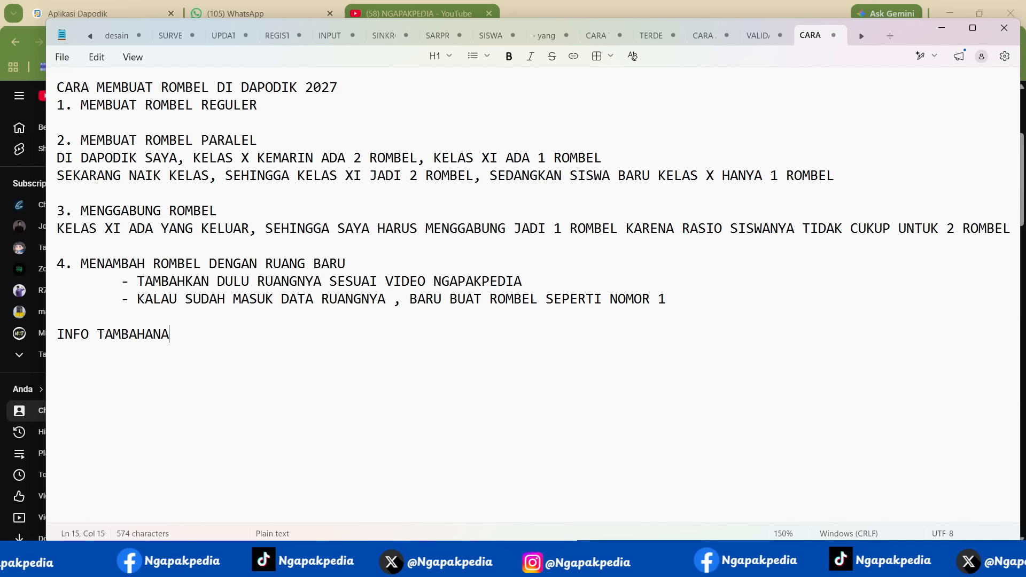
pyautogui.press('BackSpace')
pyautogui.write(',')
pyautogui.press('Return')
# - Write "SEKOLAH NEGERI ITU ADA DAYA TAMPUNG, JADI DALAM MEMBUAT ROMBEL HARUS MELIHAT DAYA TAMPUNG" under the additional info heading
pyautogui.write('SEKOLAH ')
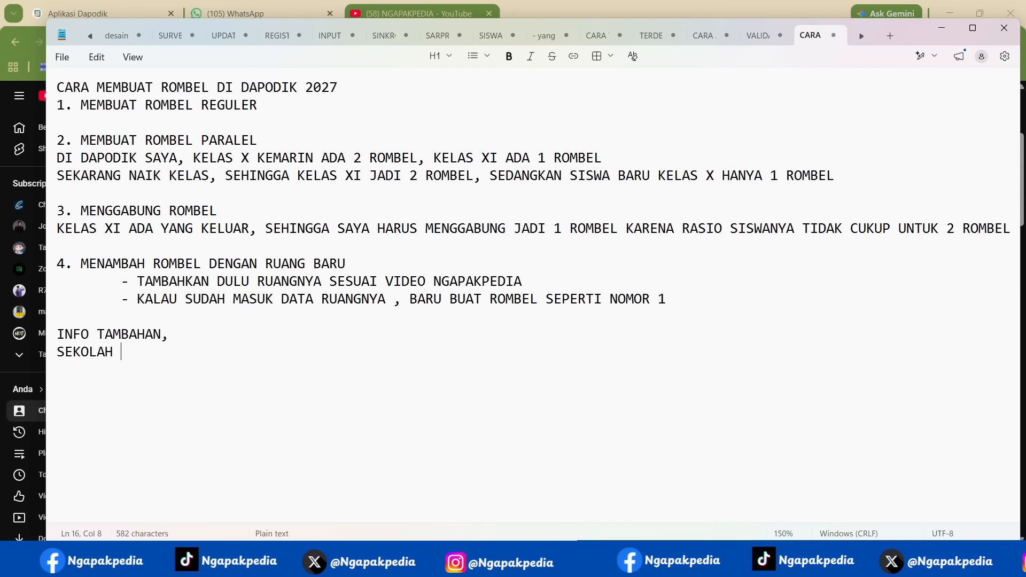
pyautogui.write('NEGERI ITU ADA')
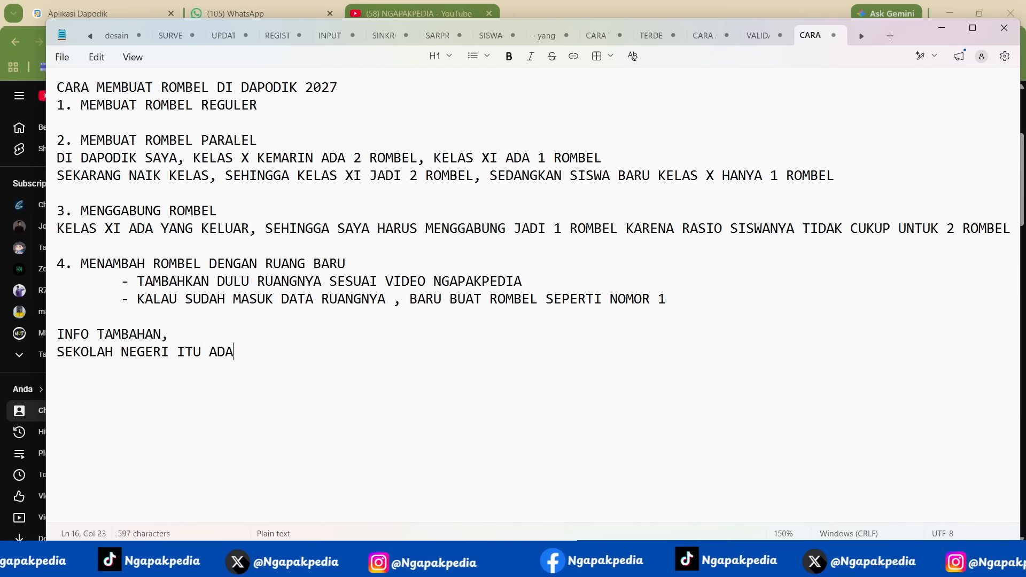
pyautogui.write(' DAYA TAMPUNG')
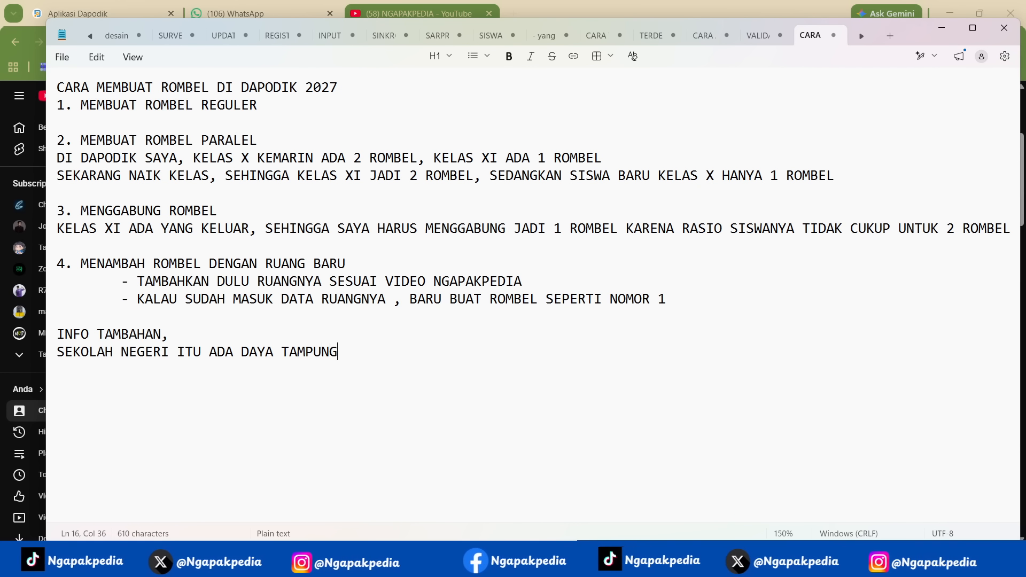
pyautogui.write(', JADI DALAM M')
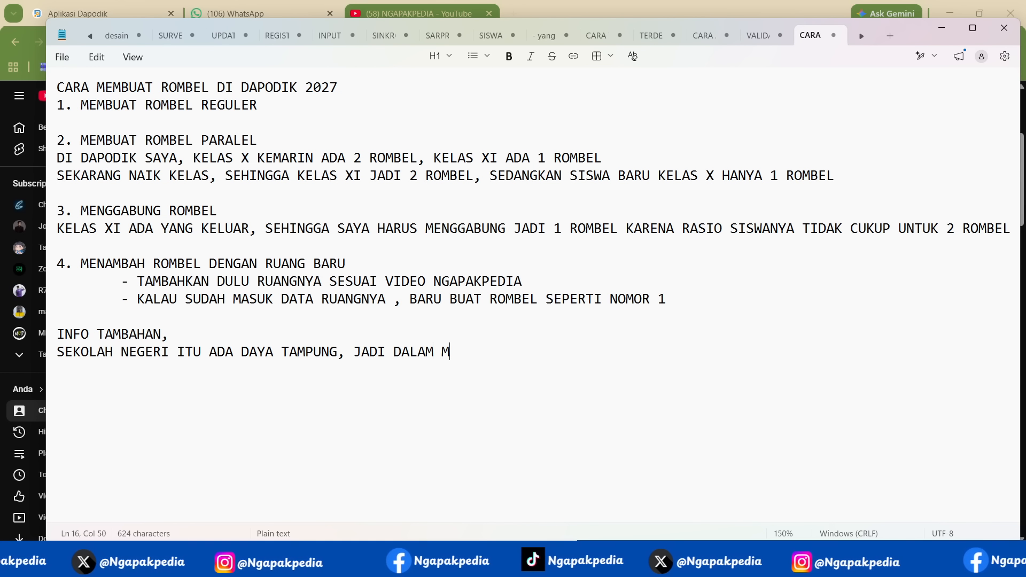
pyautogui.write('EMBUAT ROMBEL ')
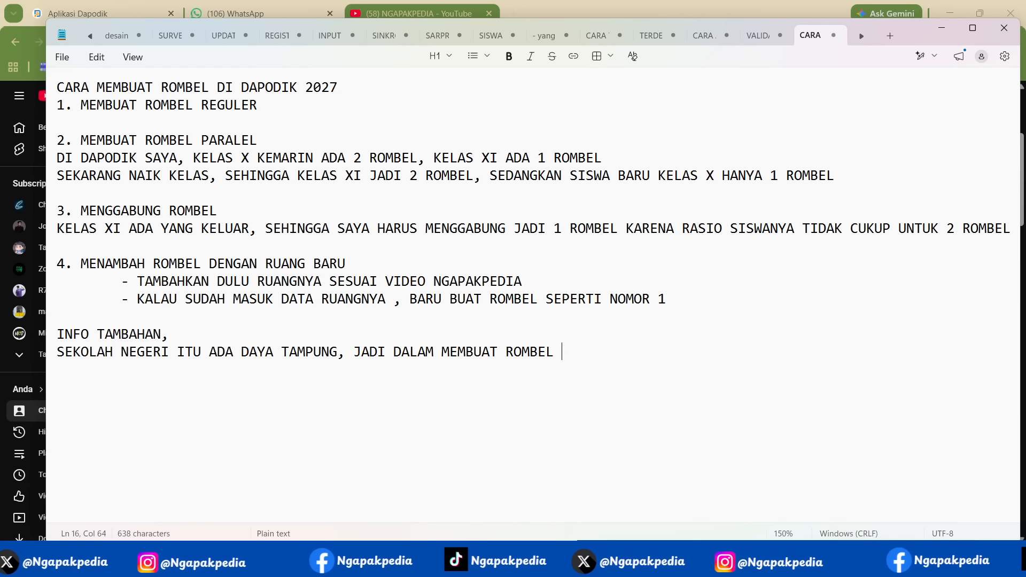
pyautogui.write('HARUS MELIHAT DA')
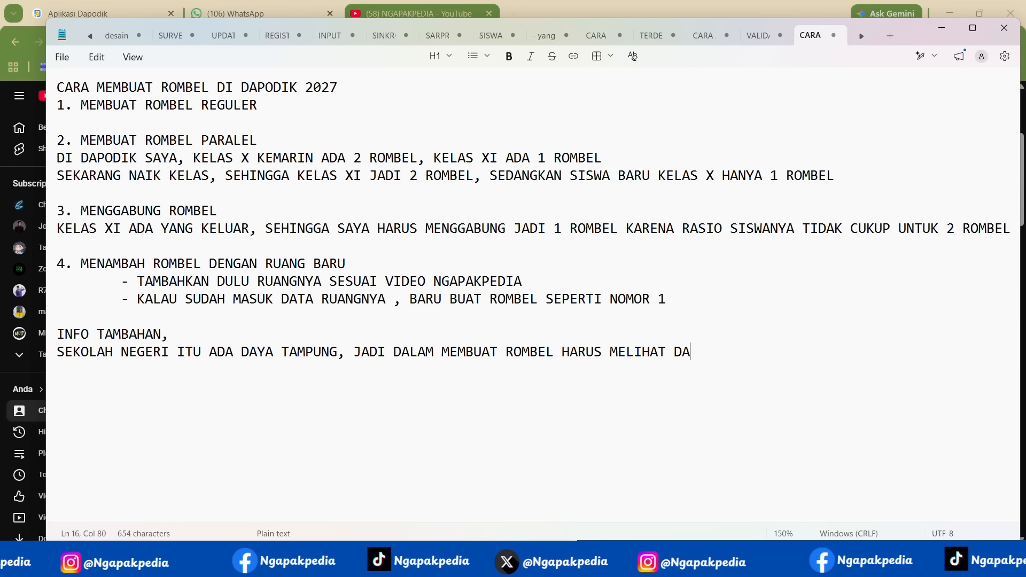
pyautogui.write('YA TAMPUNG')
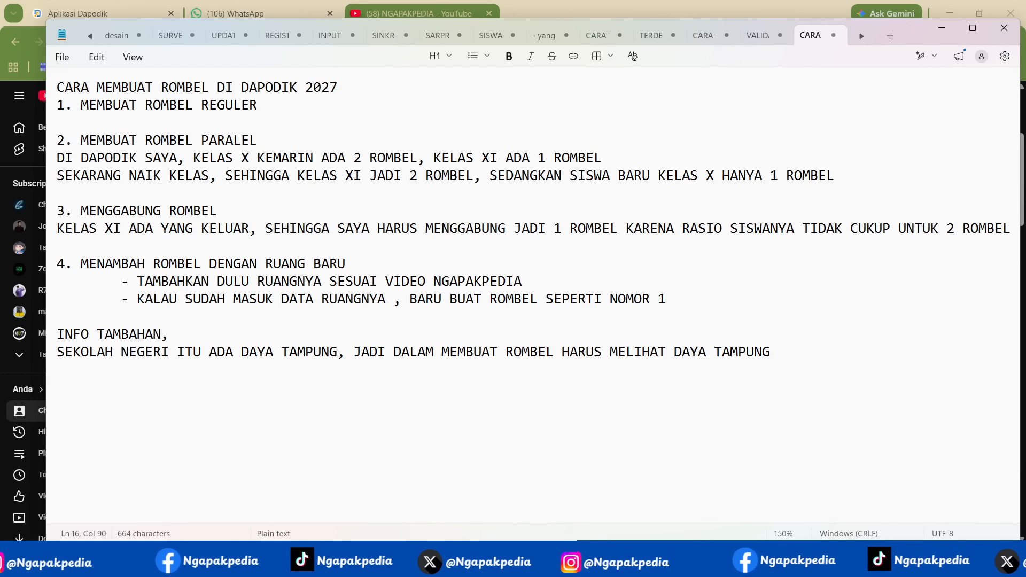
# - Switch to Dapodik in the browser and log out of the SMK school's account
pyautogui.click(96, 7)
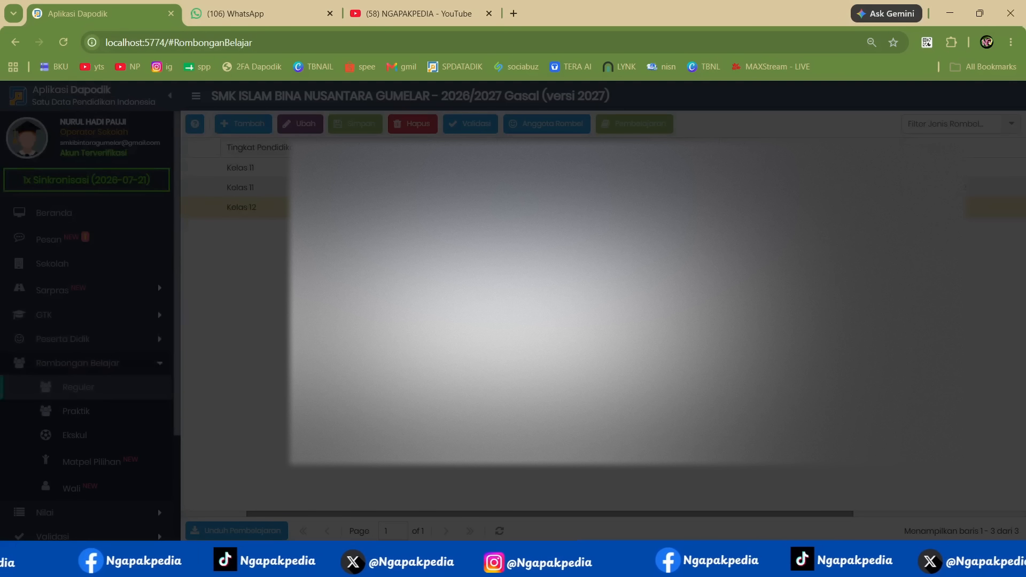
pyautogui.scroll(-3, 101, 470)
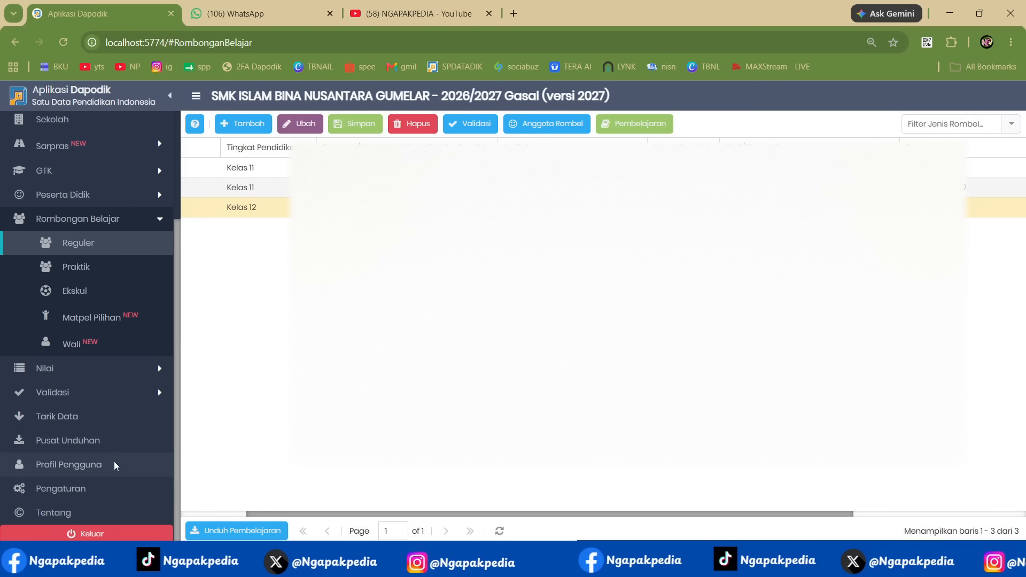
pyautogui.click(82, 508)
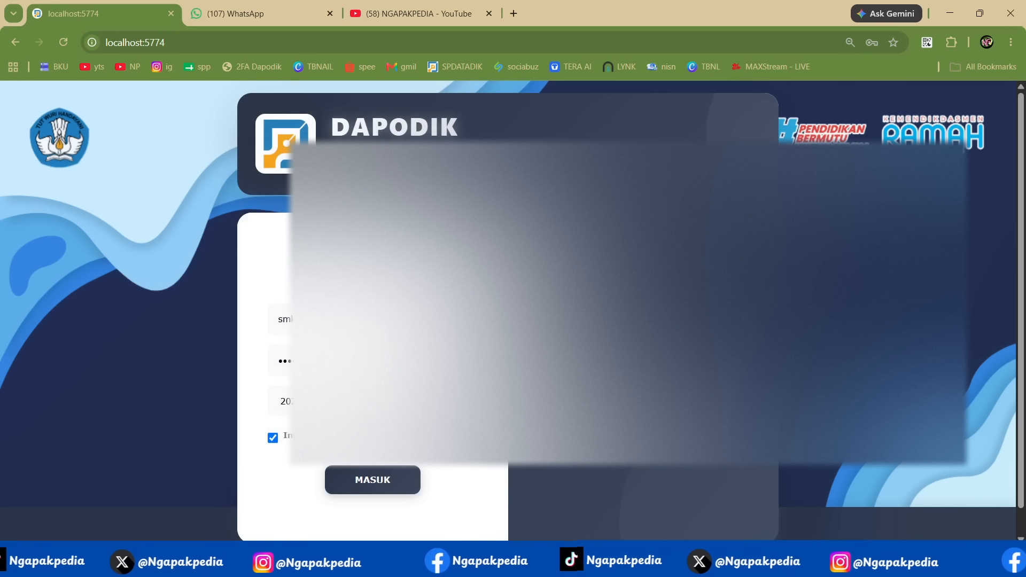
# - Sign in to Dapodik with the saved login of the SD school's account
pyautogui.click(372, 319)
pyautogui.hotkey('ctrl', 'a')
pyautogui.write('sd')
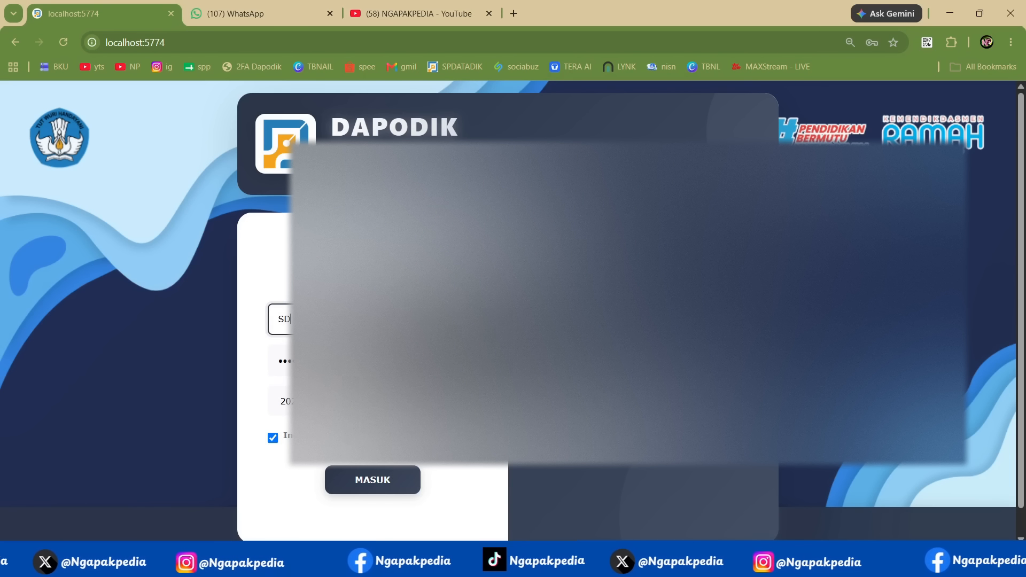
pyautogui.click(422, 360)
pyautogui.click(390, 481)
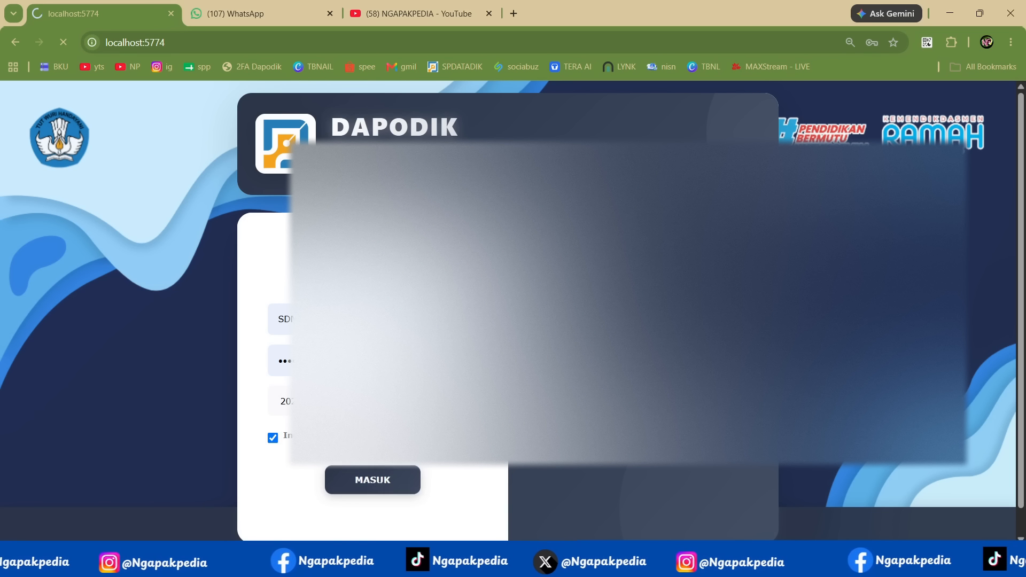
pyautogui.click(398, 274)
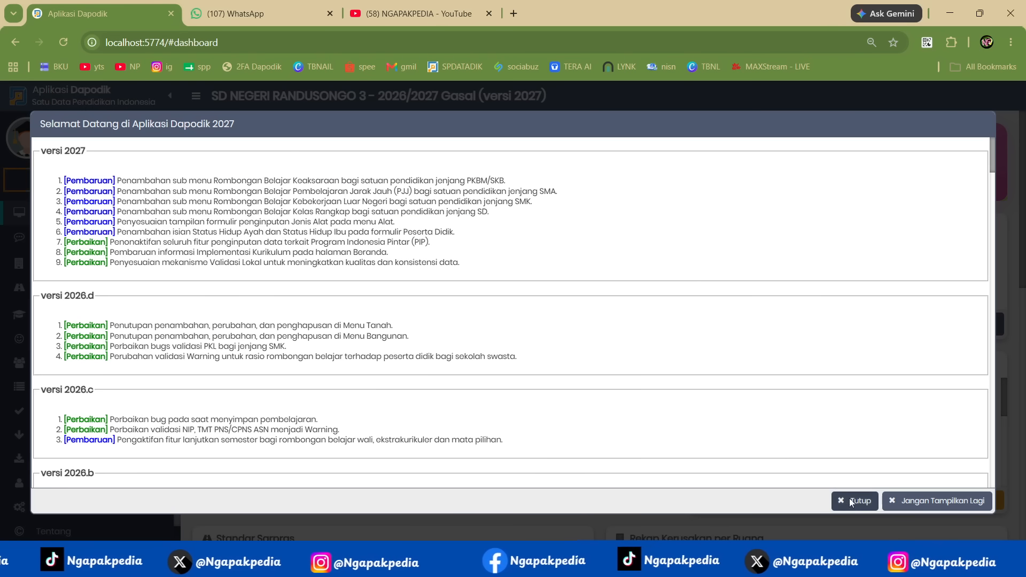
# - Dismiss the version 2027 welcome notes and view the school's Info Daya Tampung table
pyautogui.click(855, 501)
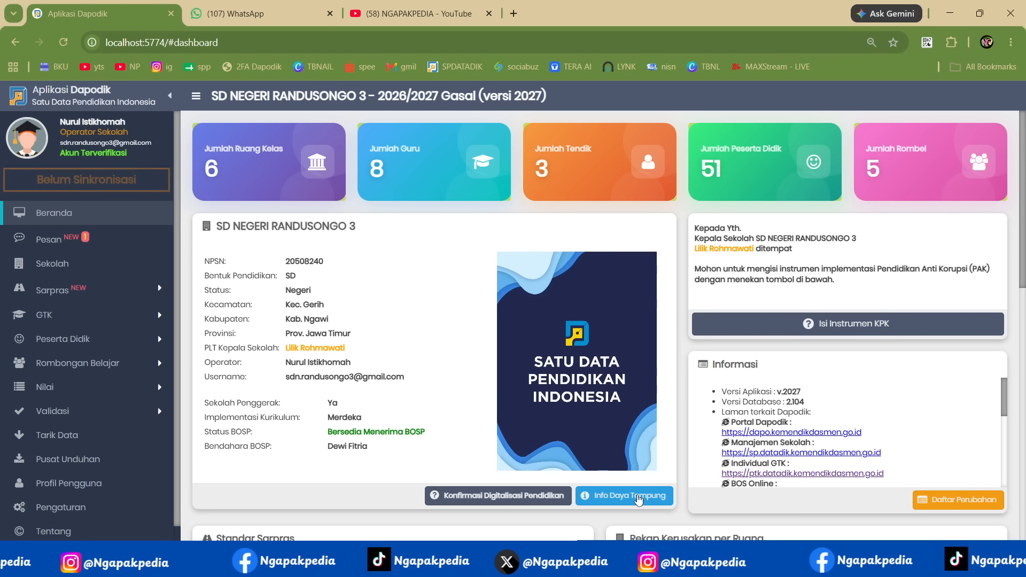
pyautogui.click(638, 499)
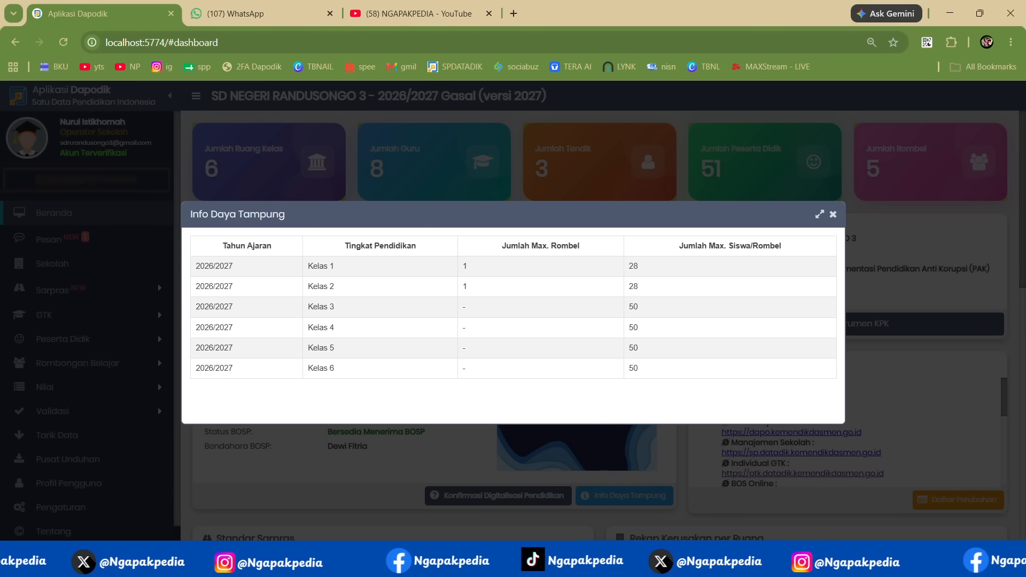
# - Switch to Excel and create a blank workbook in a maximized window
pyautogui.click(699, 563)
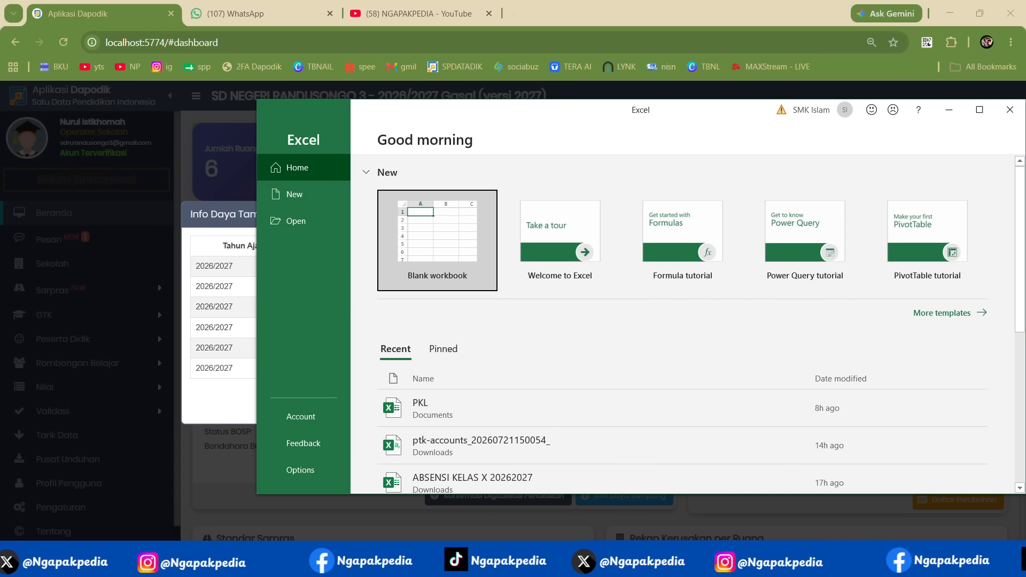
pyautogui.click(436, 241)
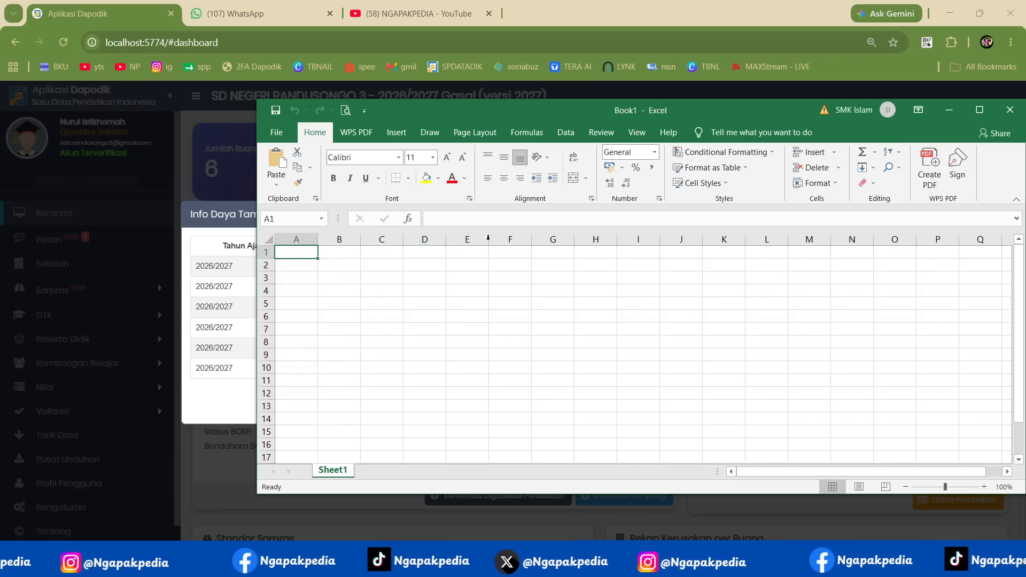
pyautogui.click(980, 109)
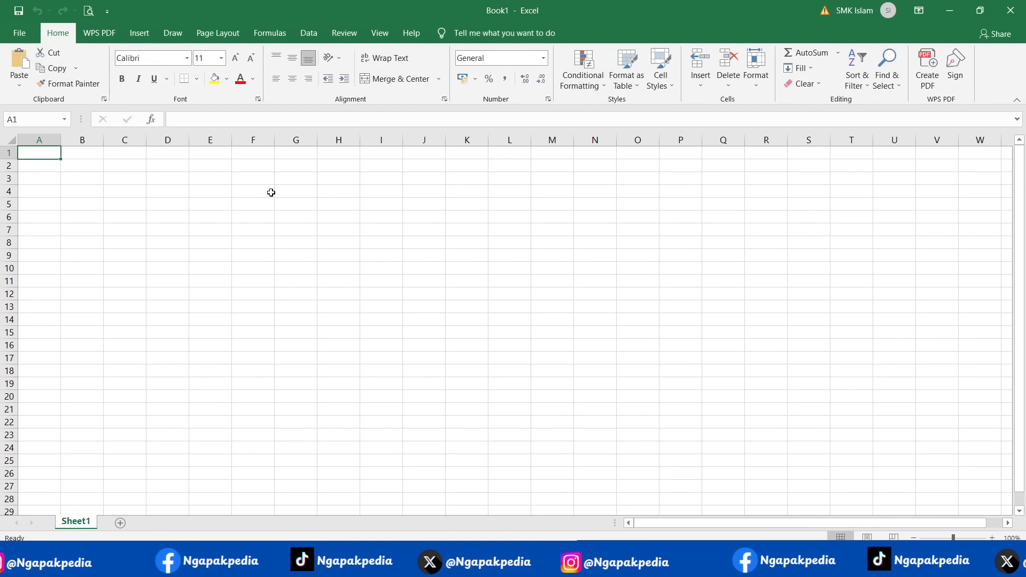
# - List the school levels TK, SD, SMP and SMK in cells A1 to A4
pyautogui.write('T')
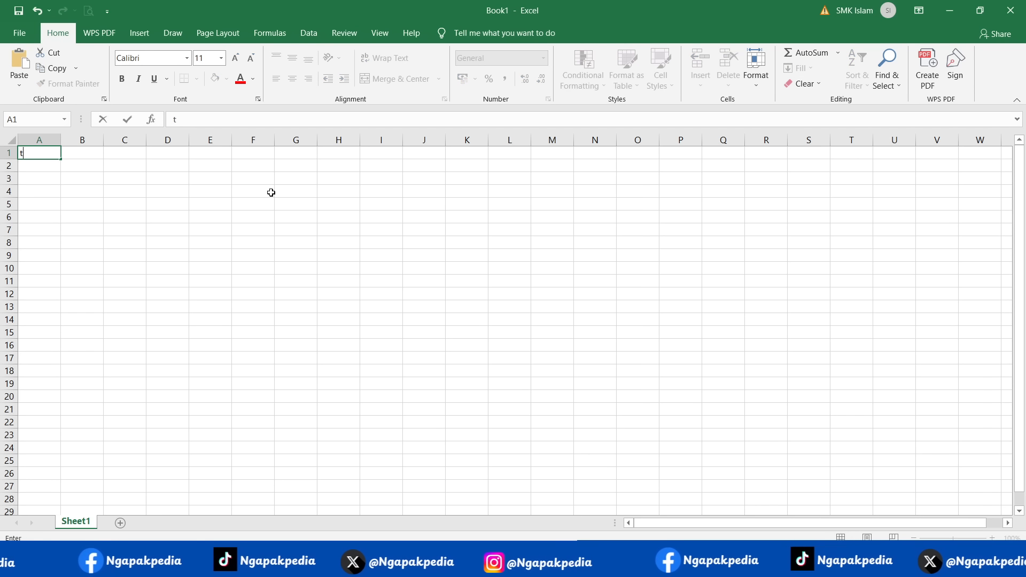
pyautogui.write('K')
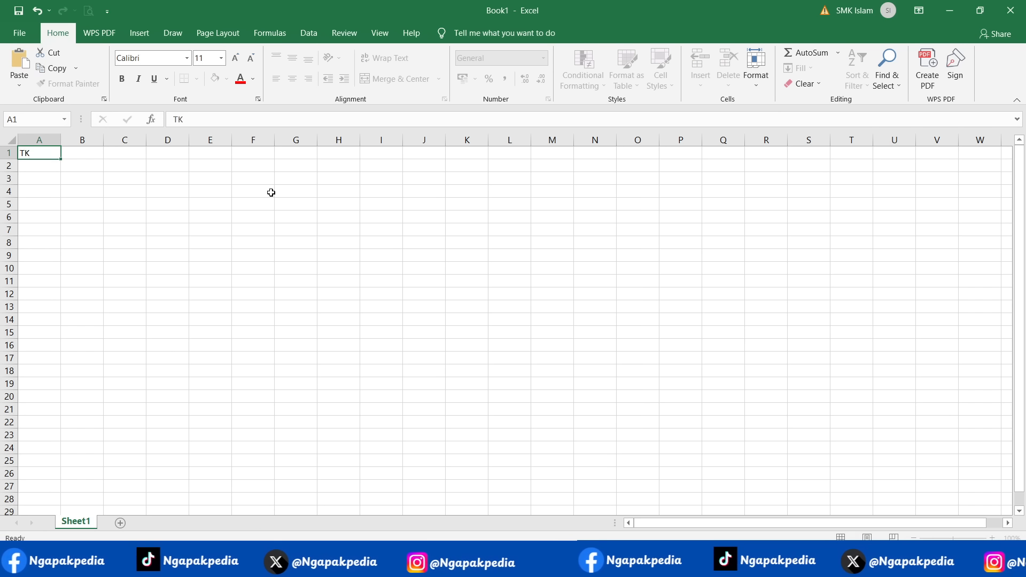
pyautogui.press('Return')
pyautogui.write('SD')
pyautogui.press('Return')
pyautogui.write('SMP')
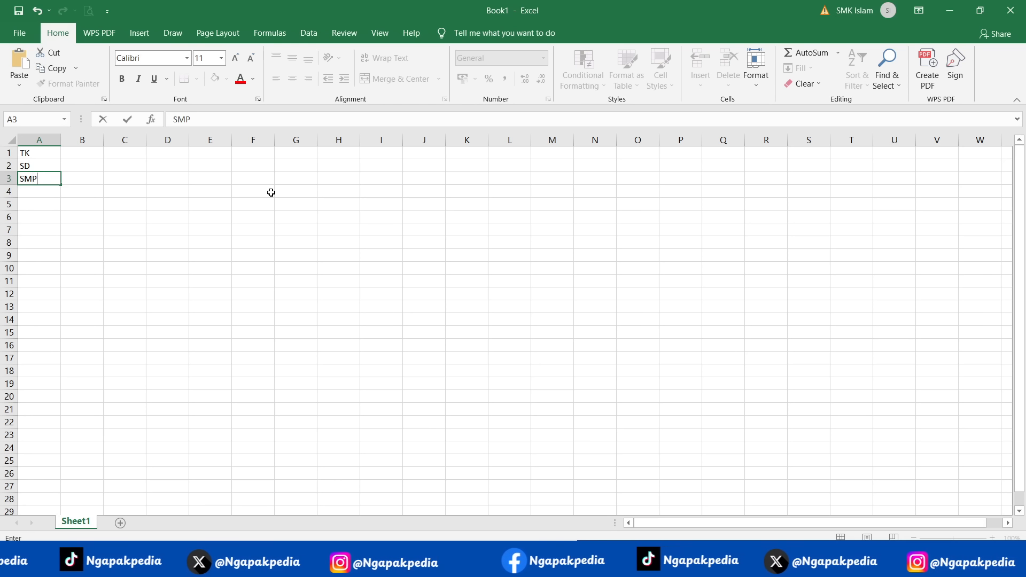
pyautogui.press('Return')
pyautogui.write('SMK')
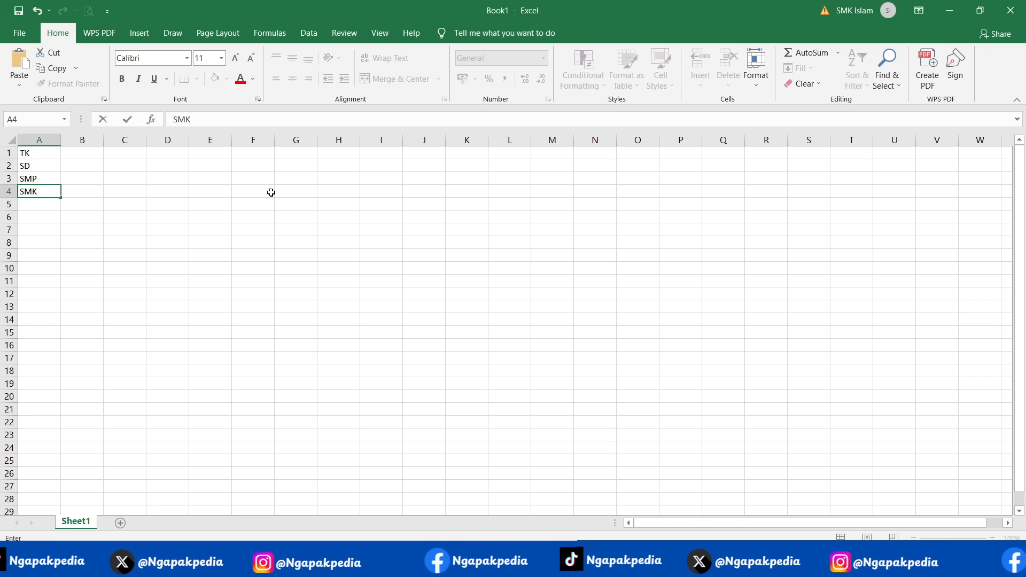
# - Enter 15, 28, 32 and 36 in cells B1 to B4 for TK, SD, SMP and SMK
pyautogui.click(101, 153)
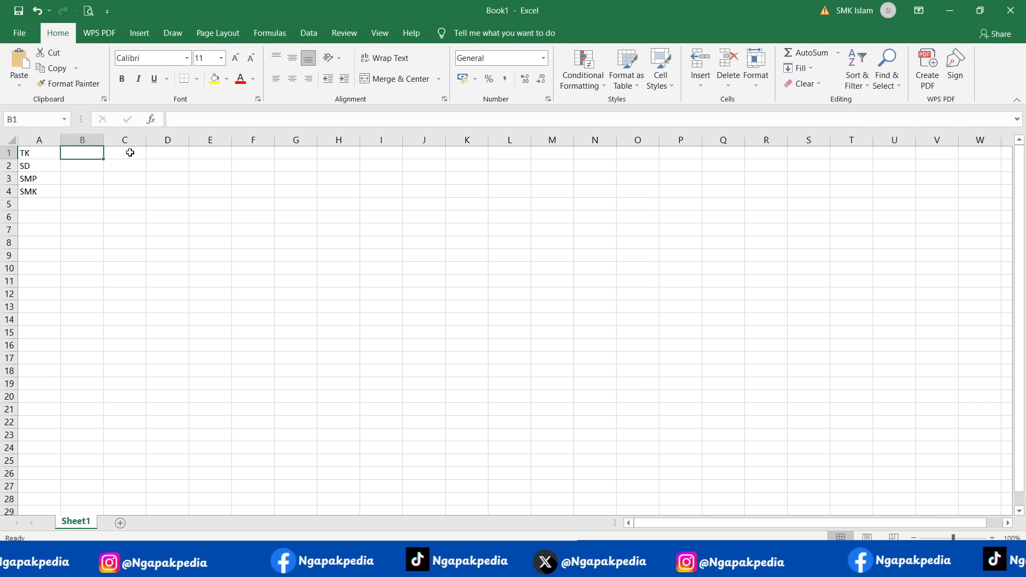
pyautogui.write('15')
pyautogui.press('Return')
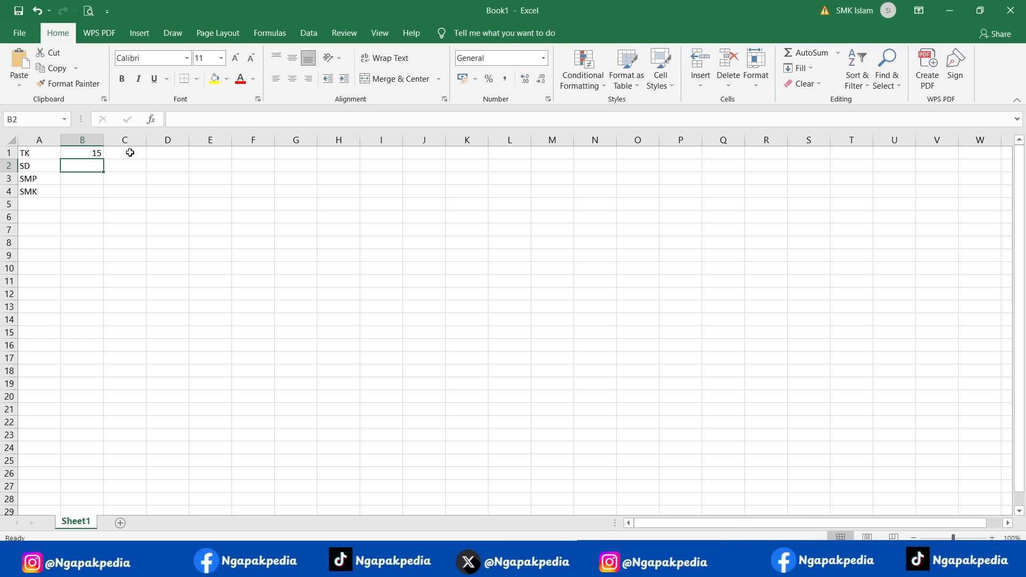
pyautogui.write('28')
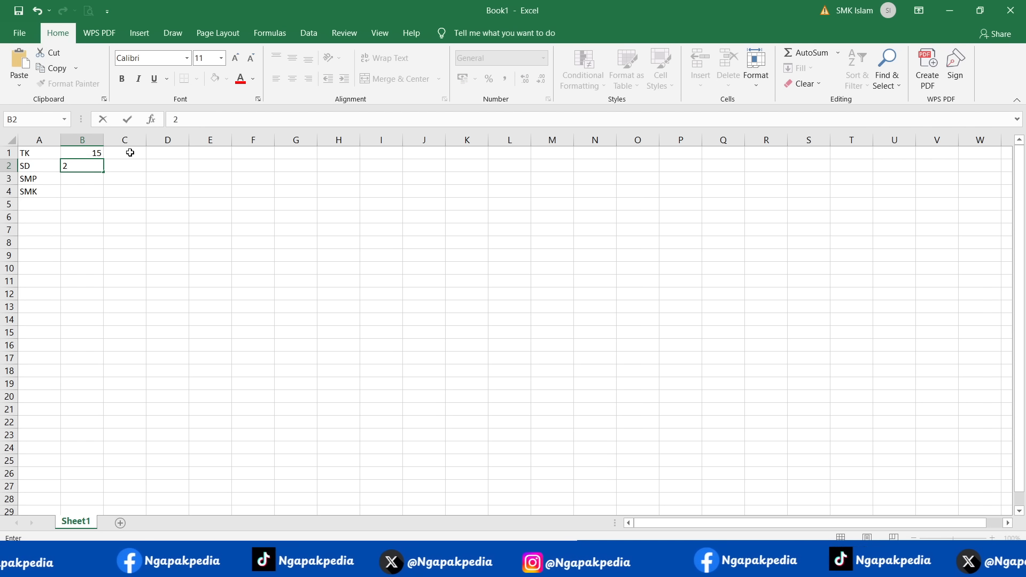
pyautogui.press('Return')
pyautogui.write('32')
pyautogui.press('Return')
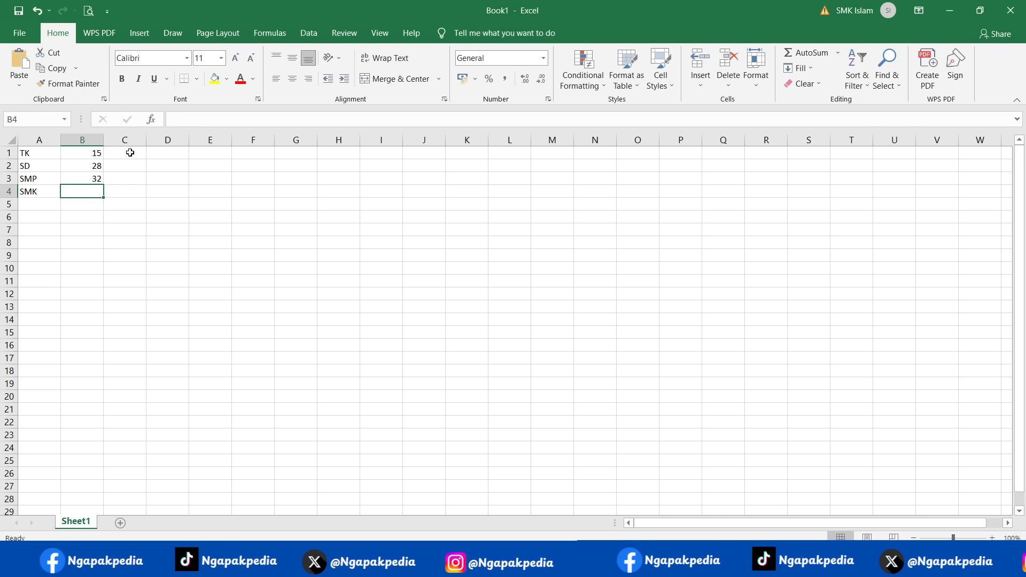
pyautogui.write('36')
pyautogui.press('Tab')
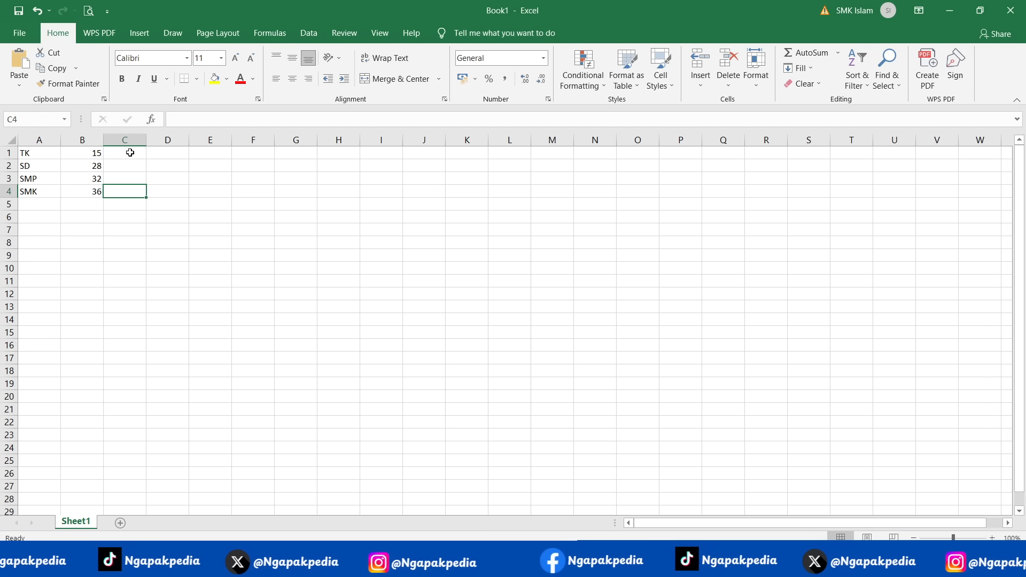
# - Insert a row above the data with headings "SP" in A1 and "MAX PERMEN NO 14" in B1, fitting column B's width
pyautogui.click(8, 154)
pyautogui.rightClick(9, 154)
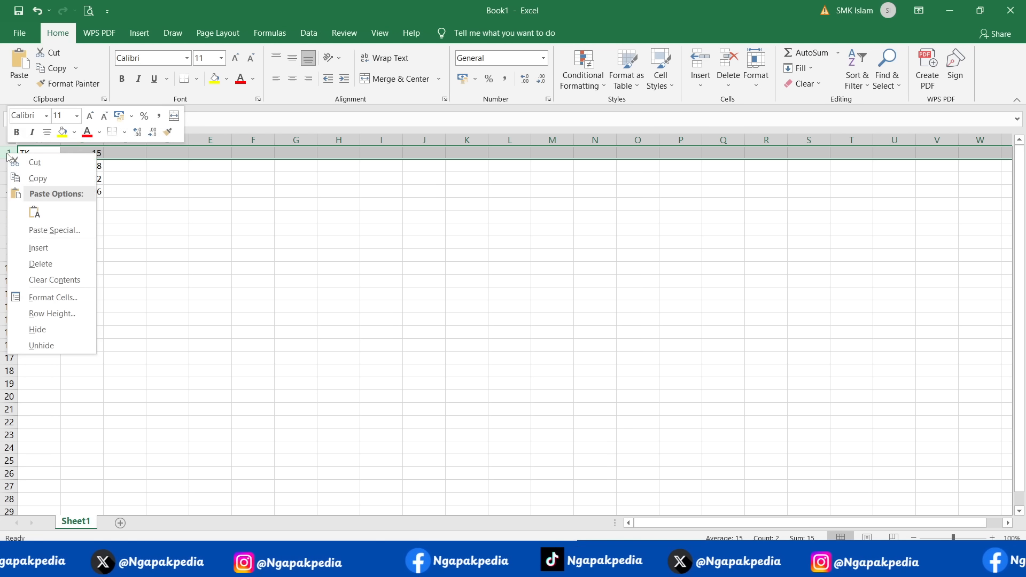
pyautogui.click(42, 246)
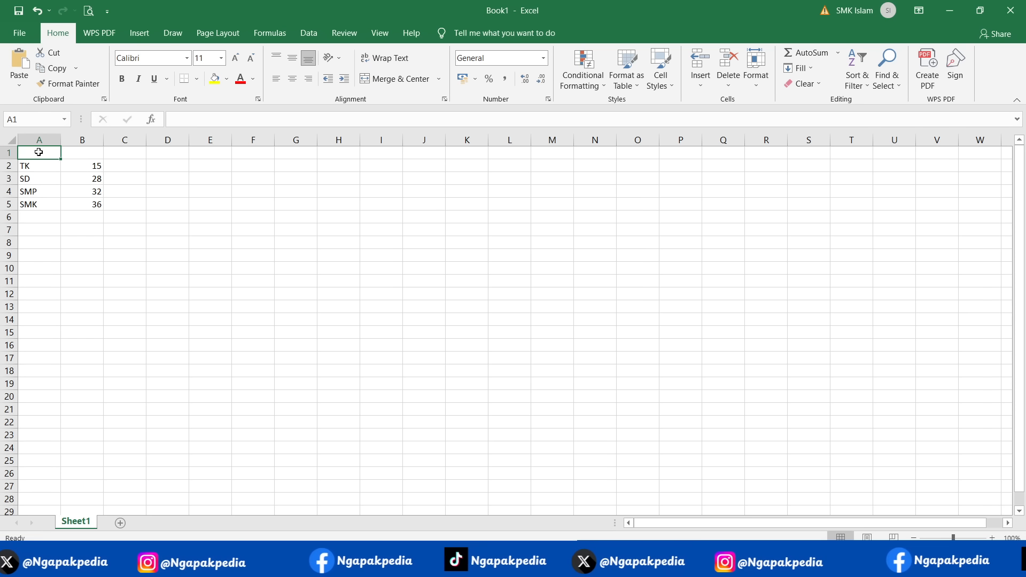
pyautogui.write('SP')
pyautogui.press('Tab')
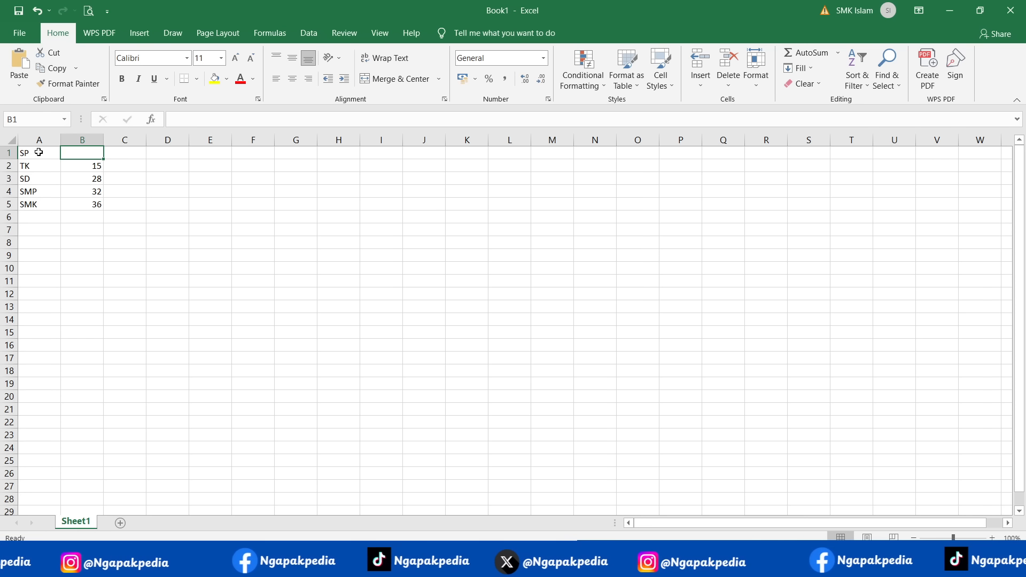
pyautogui.write('MAX')
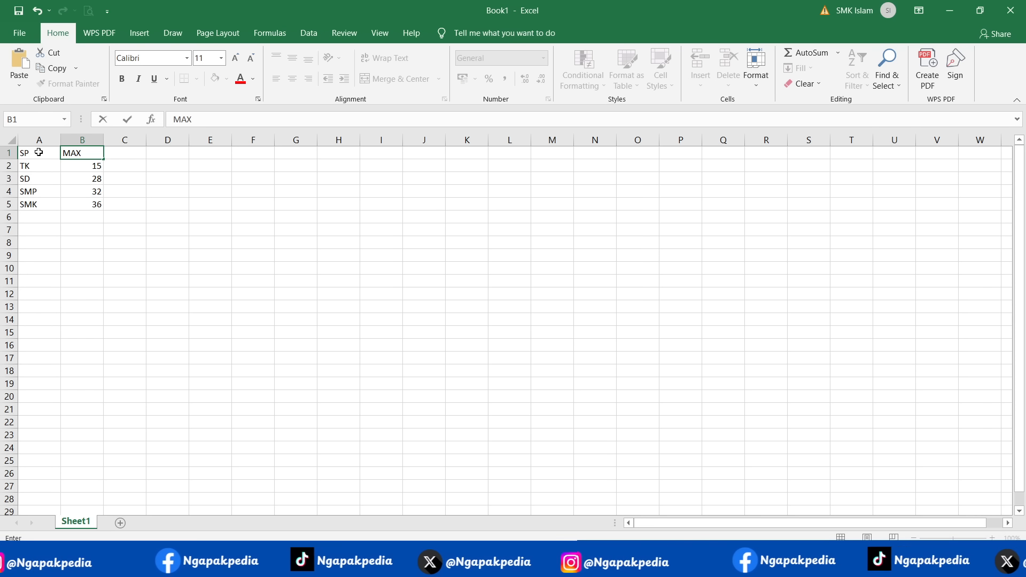
pyautogui.write(' PERMEN N')
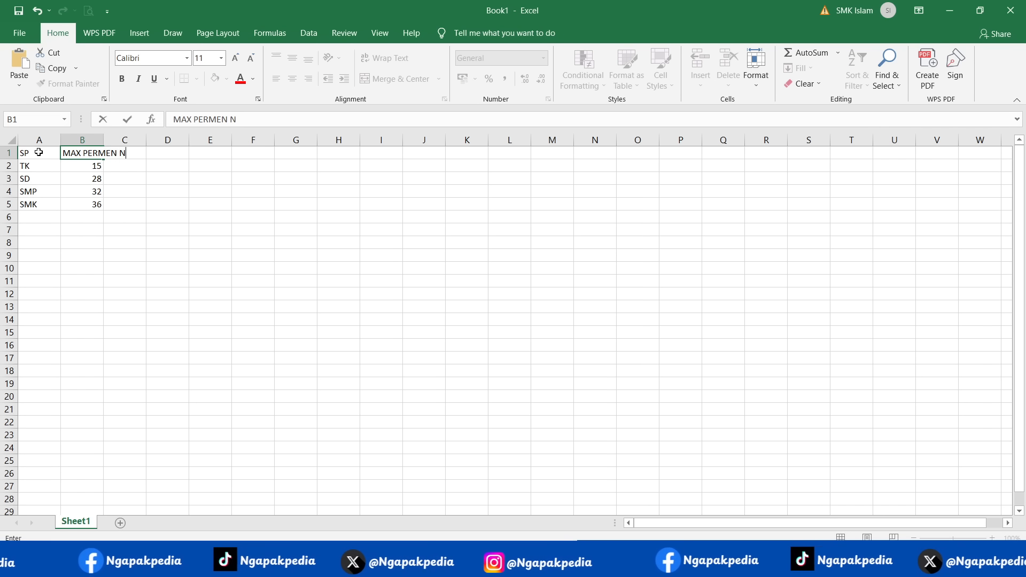
pyautogui.write('O 14')
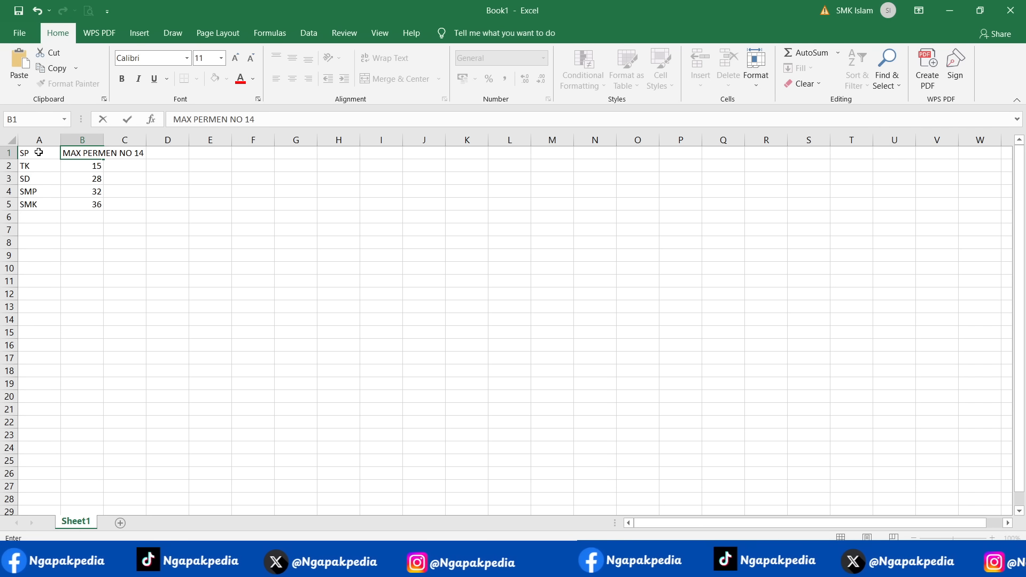
pyautogui.press('Tab')
pyautogui.doubleClick(104, 137)
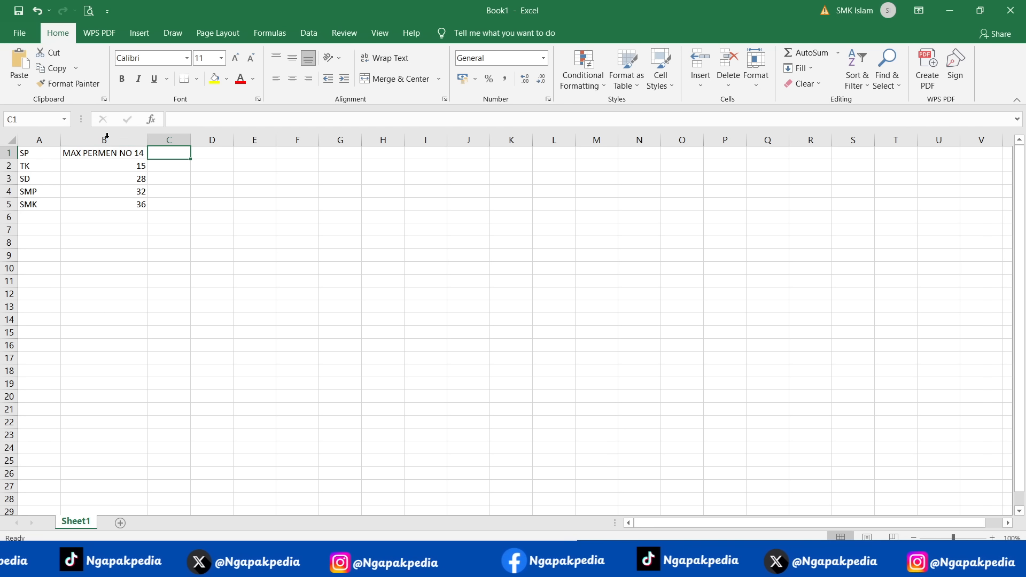
# - Add the heading "SISWA PER KELAS" in C1 and fit column C to its text
pyautogui.write('SIS')
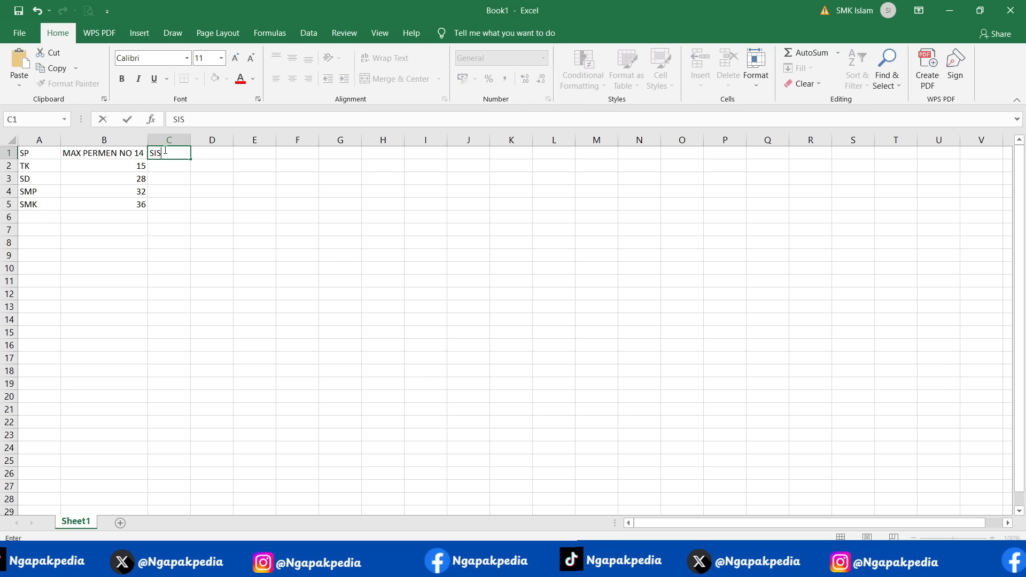
pyautogui.write('SW')
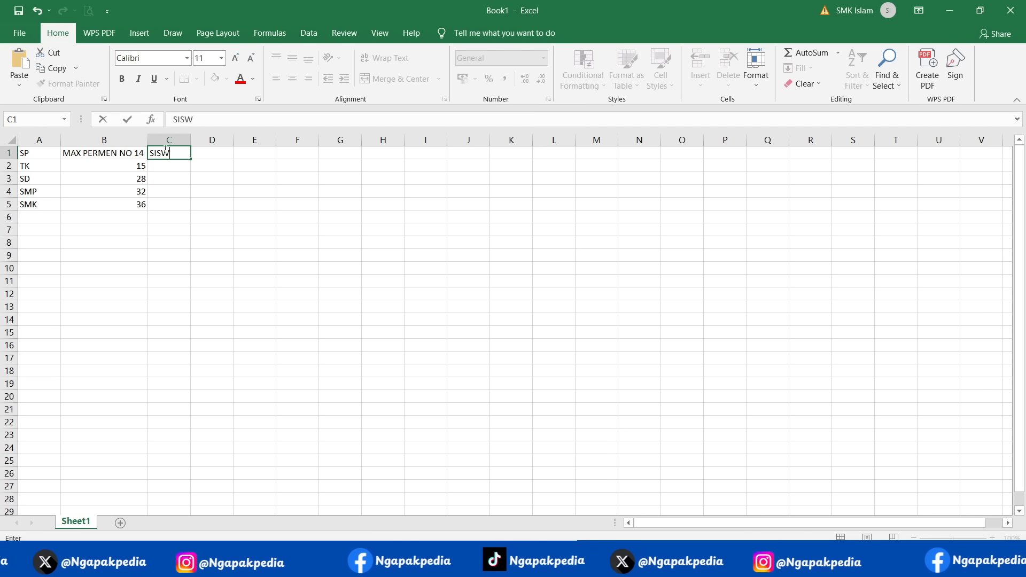
pyautogui.write('A PER KELAS')
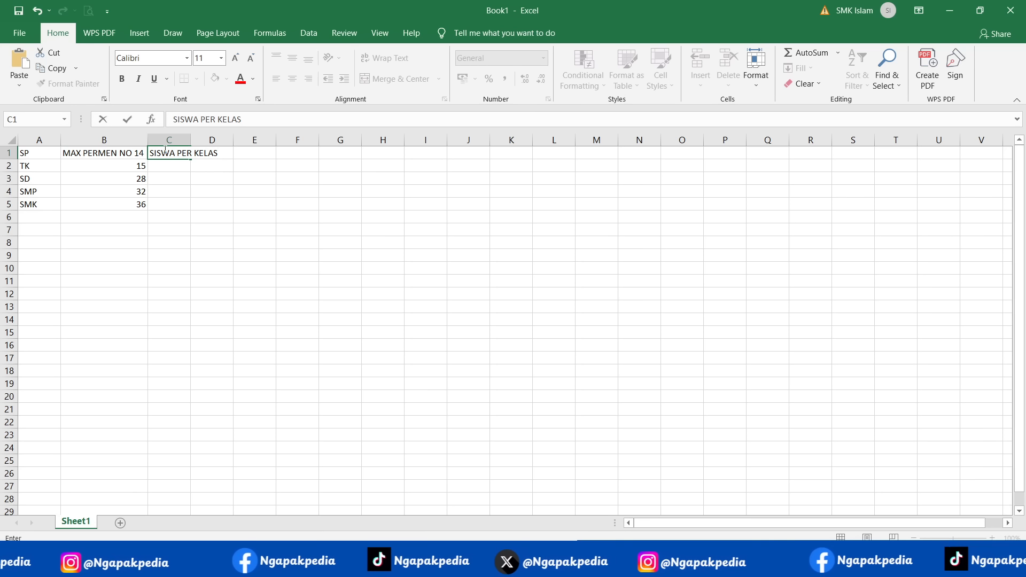
pyautogui.press('Tab')
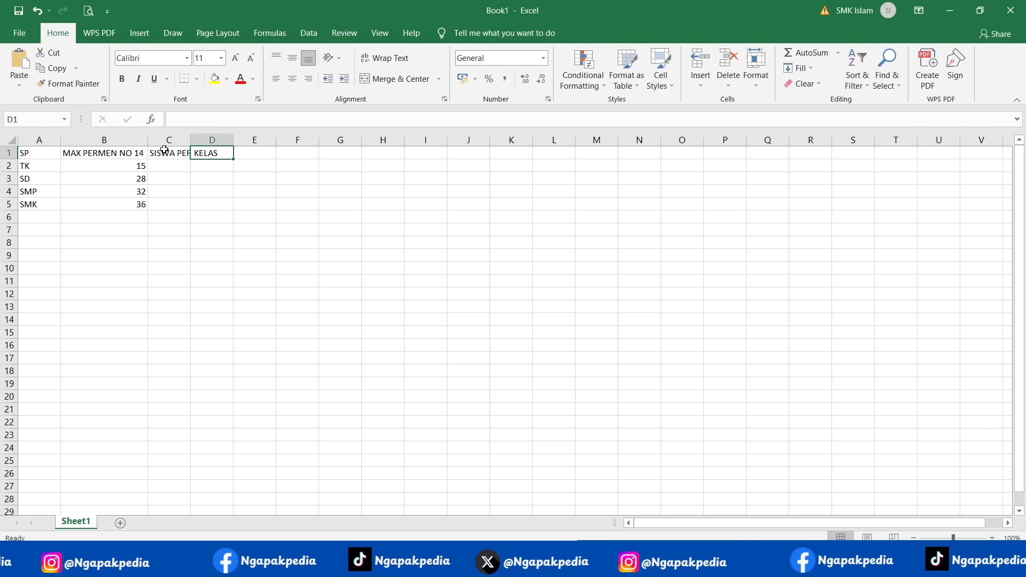
pyautogui.doubleClick(191, 140)
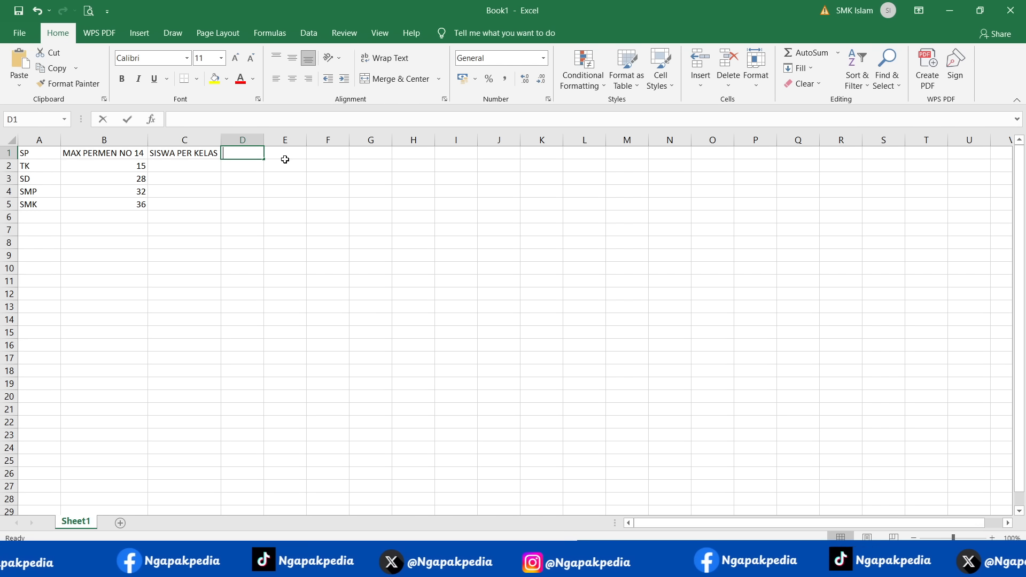
# - Add the heading "ROMBEL YANG BOLEH" in D1 and fit column D to its text
pyautogui.write('ROMBEL YANG BOLEH')
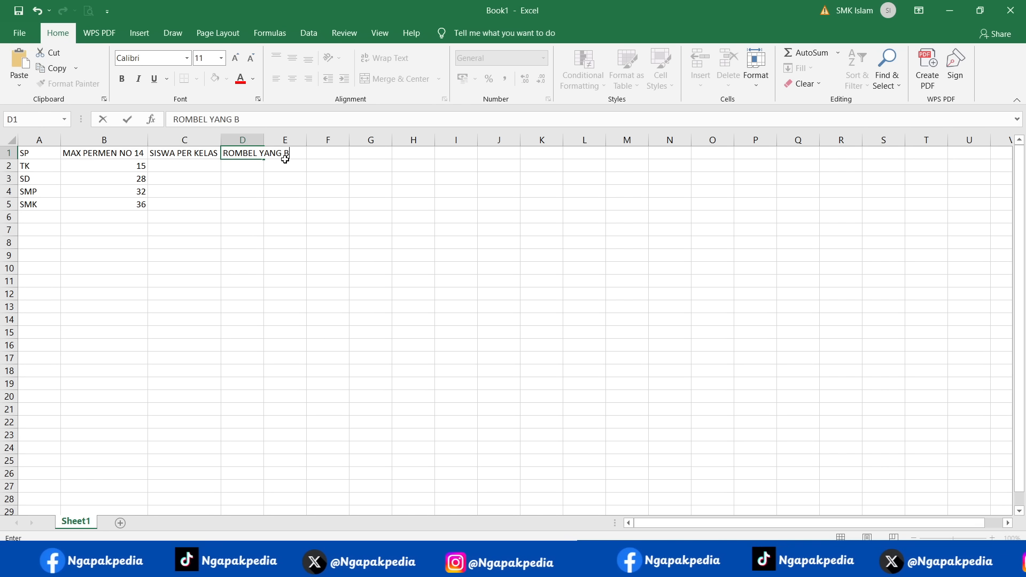
pyautogui.press('Return')
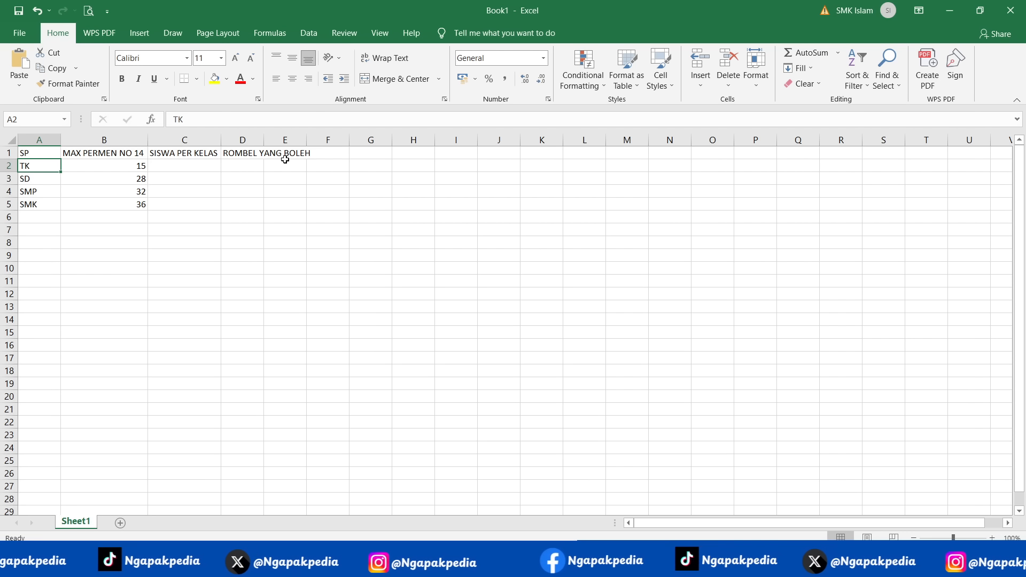
pyautogui.doubleClick(264, 140)
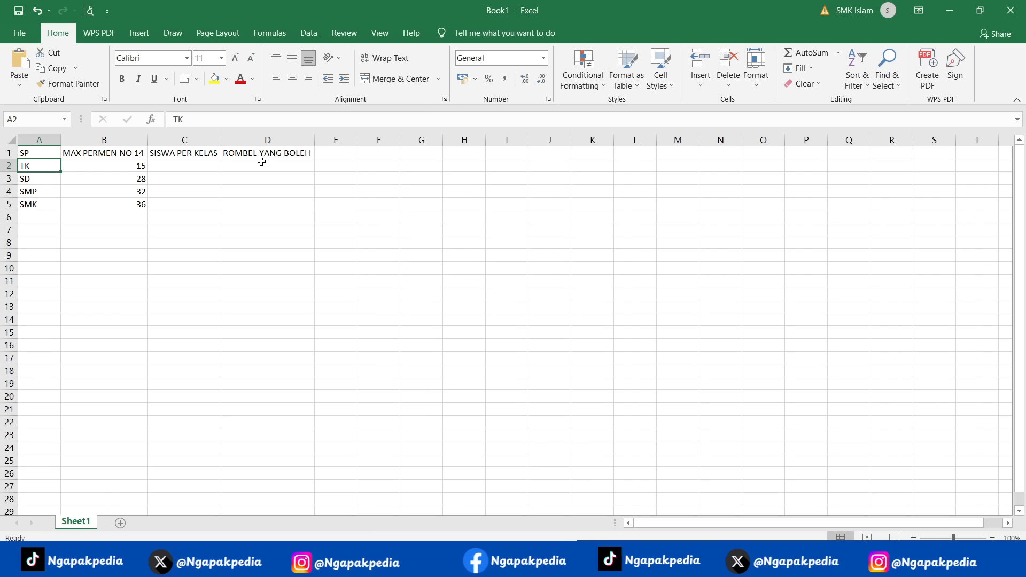
# - Enter the formula =C2=B2 in D2 and fill it down through D5
pyautogui.click(261, 162)
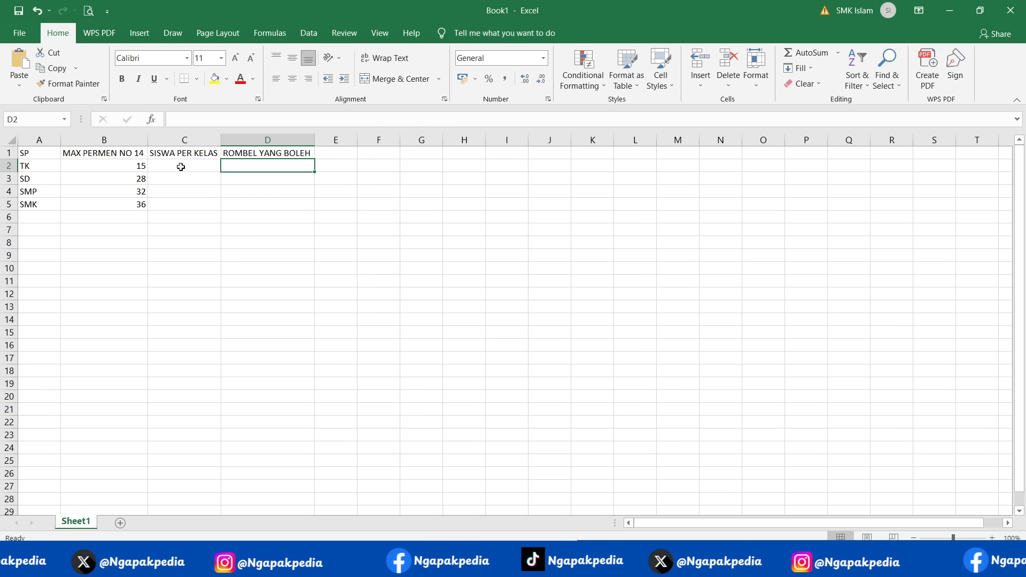
pyautogui.write('=')
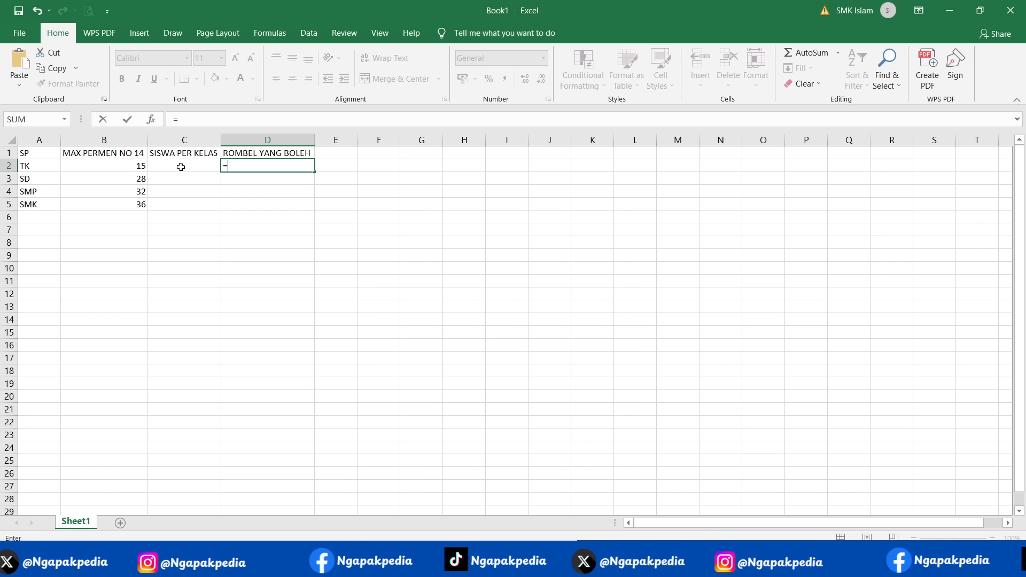
pyautogui.click(180, 167)
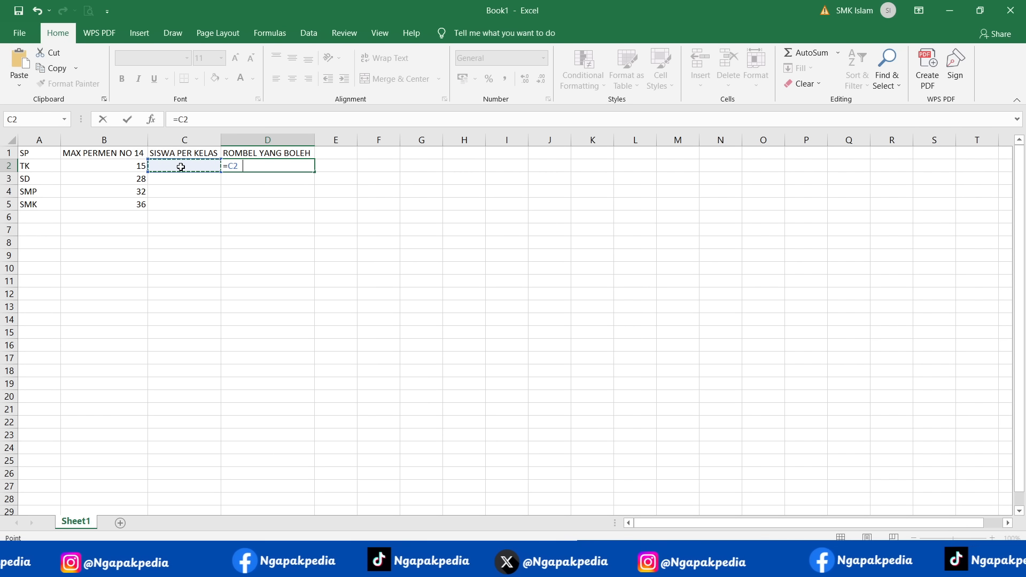
pyautogui.write('=')
pyautogui.click(137, 168)
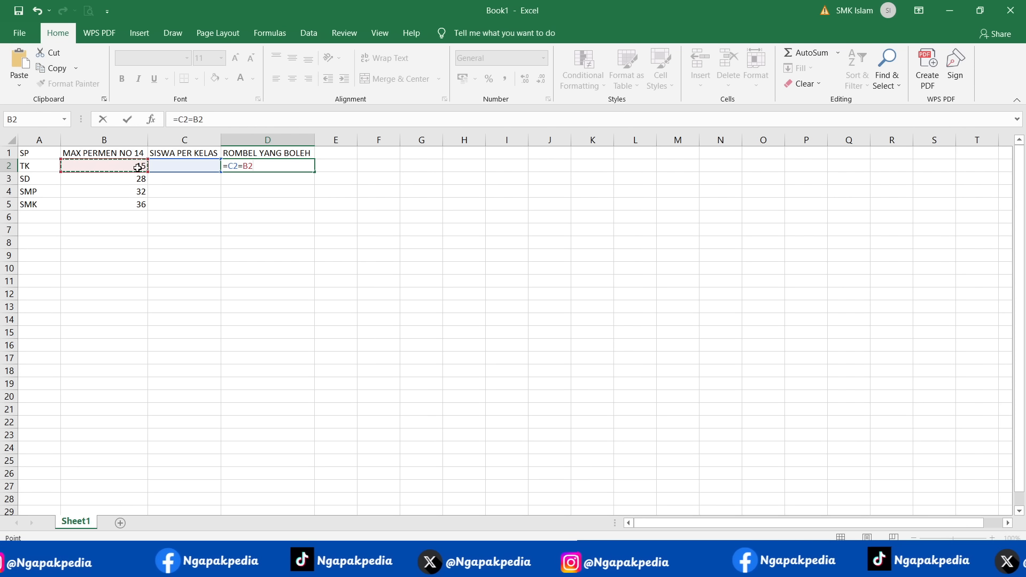
pyautogui.press('Return')
pyautogui.click(251, 168)
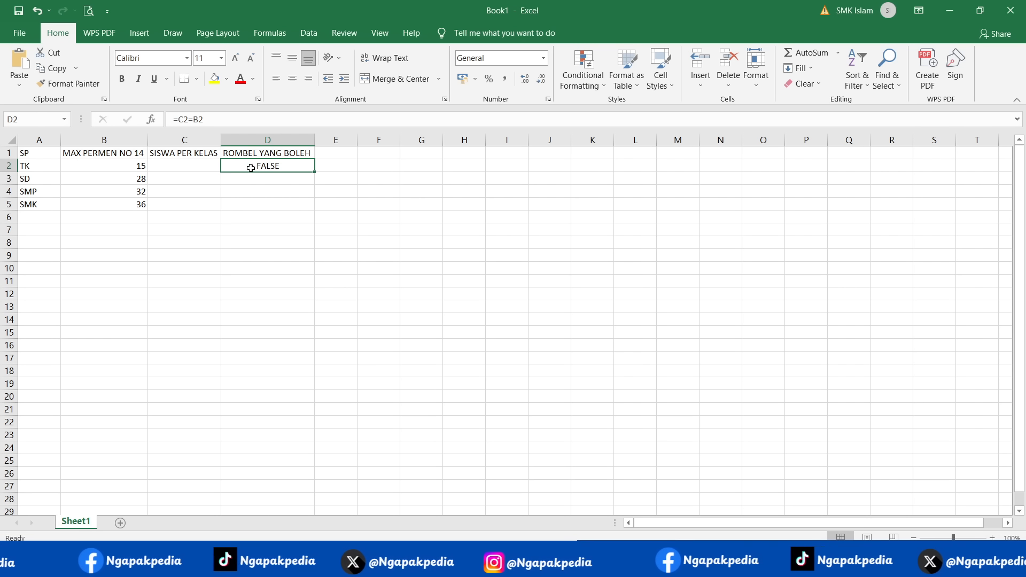
pyautogui.doubleClick(315, 171)
# - Enter 20 in C2 as the number of students per class for TK
pyautogui.click(179, 165)
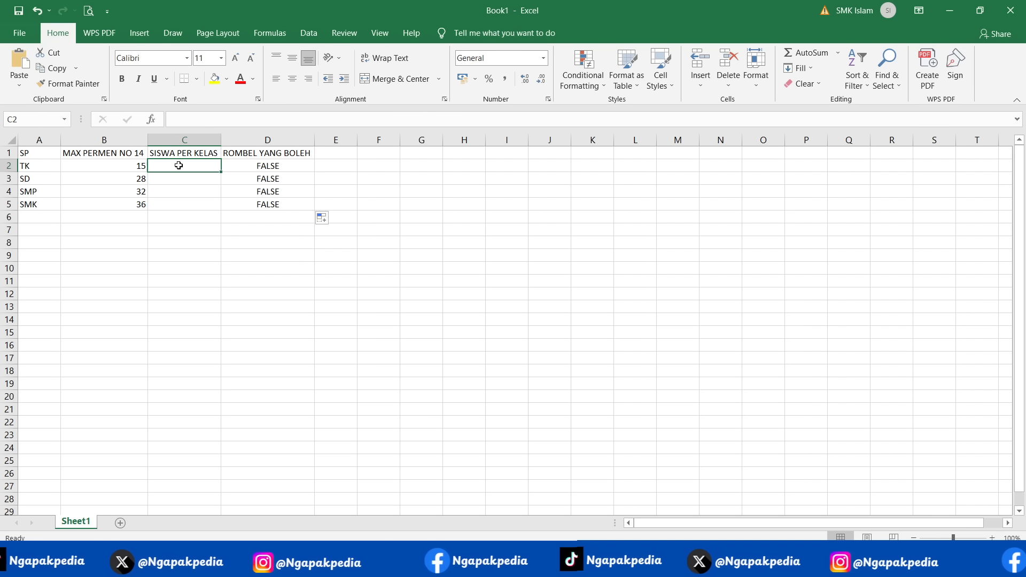
pyautogui.write('20')
pyautogui.press('Return')
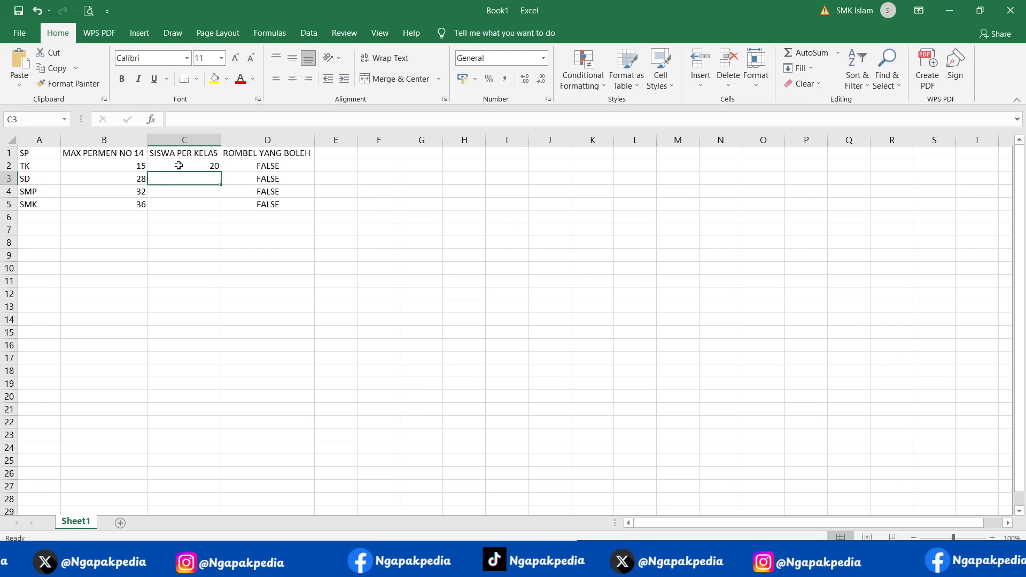
# - Change the formula in D2 to =C2/B2 and fill it down through D5
pyautogui.doubleClick(264, 166)
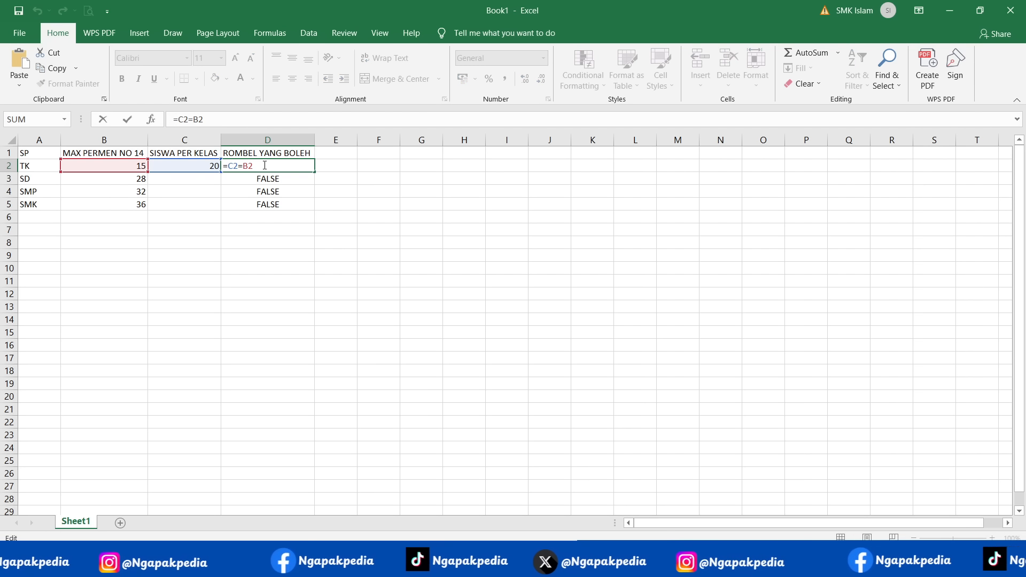
pyautogui.click(195, 119)
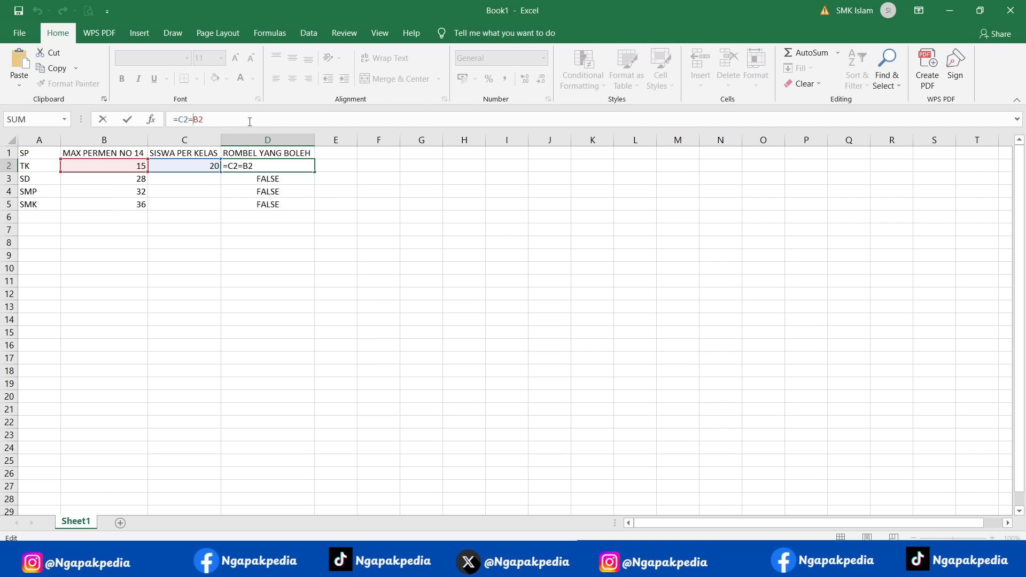
pyautogui.press('BackSpace')
pyautogui.write('/')
pyautogui.press('Return')
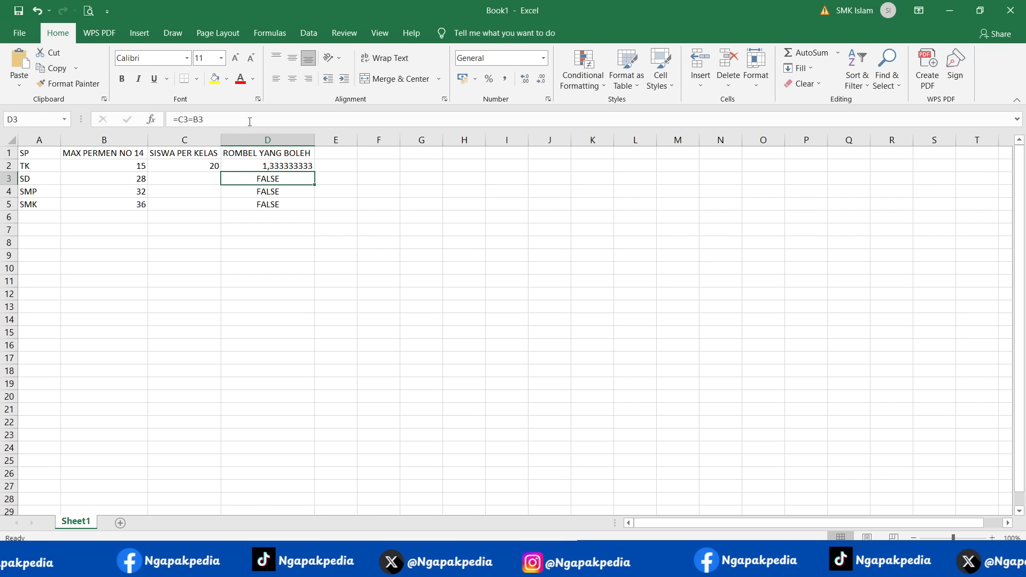
pyautogui.click(288, 166)
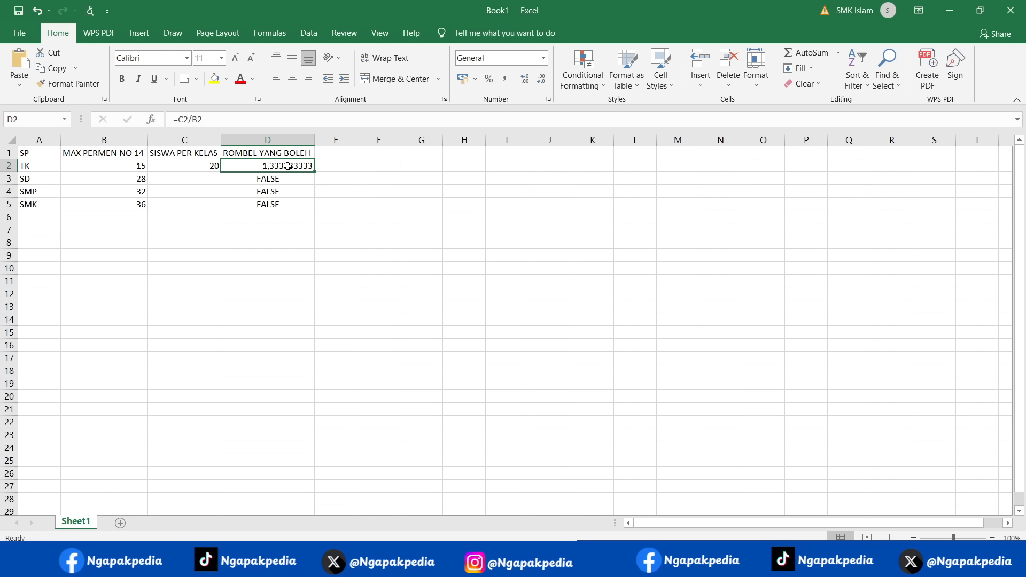
pyautogui.doubleClick(314, 171)
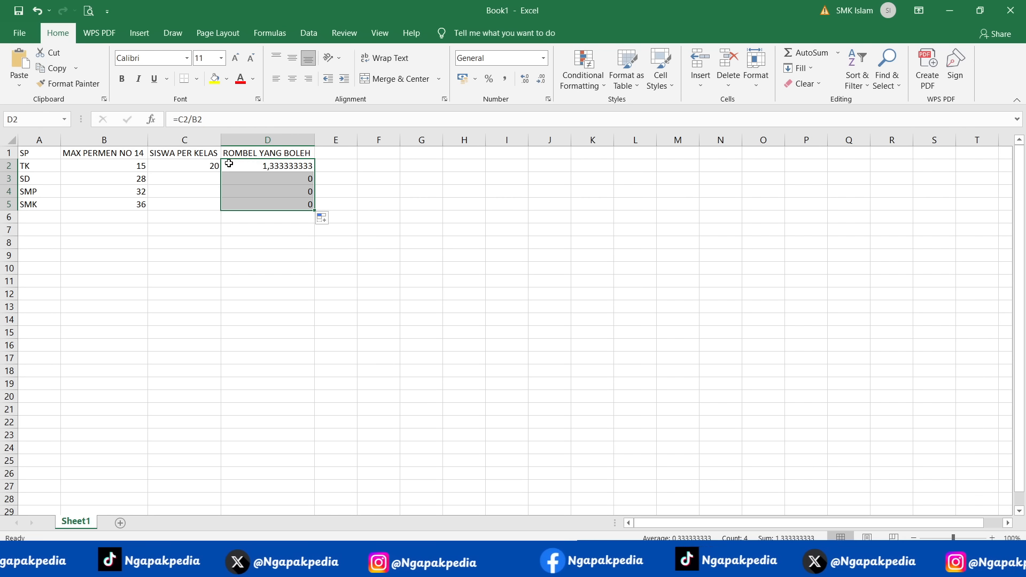
pyautogui.click(205, 164)
pyautogui.click(250, 166)
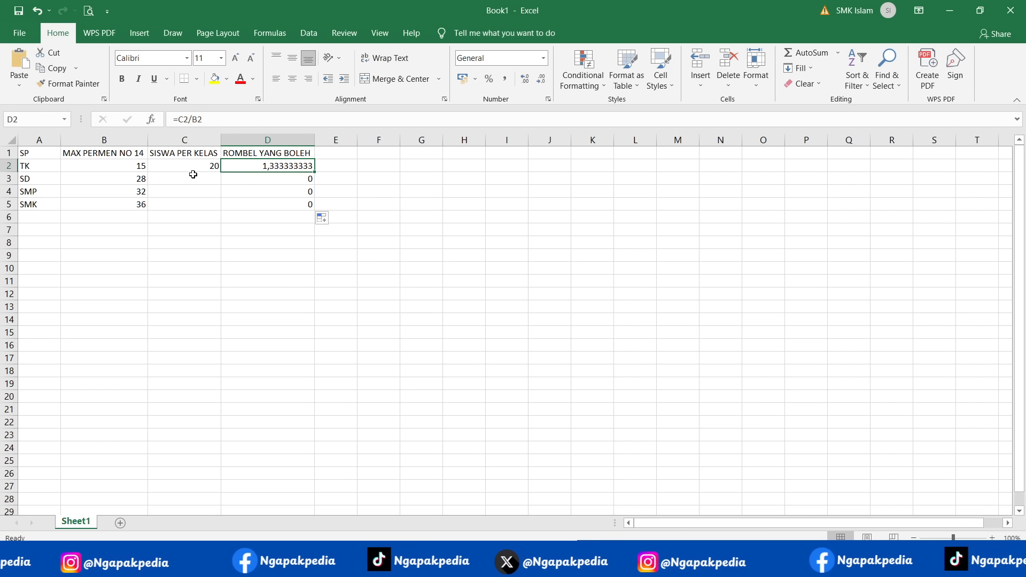
pyautogui.click(326, 153)
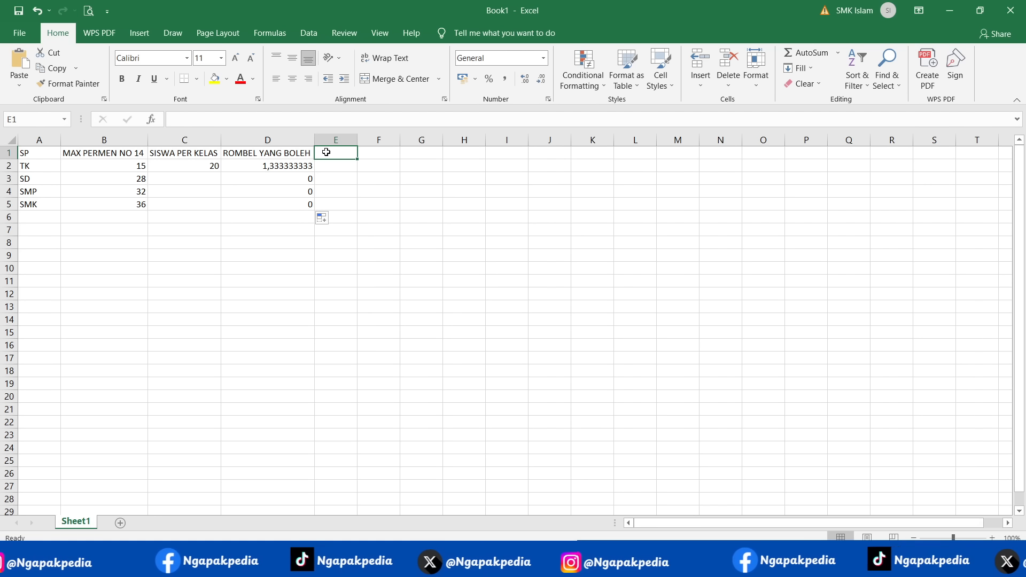
pyautogui.write('ROMBEL')
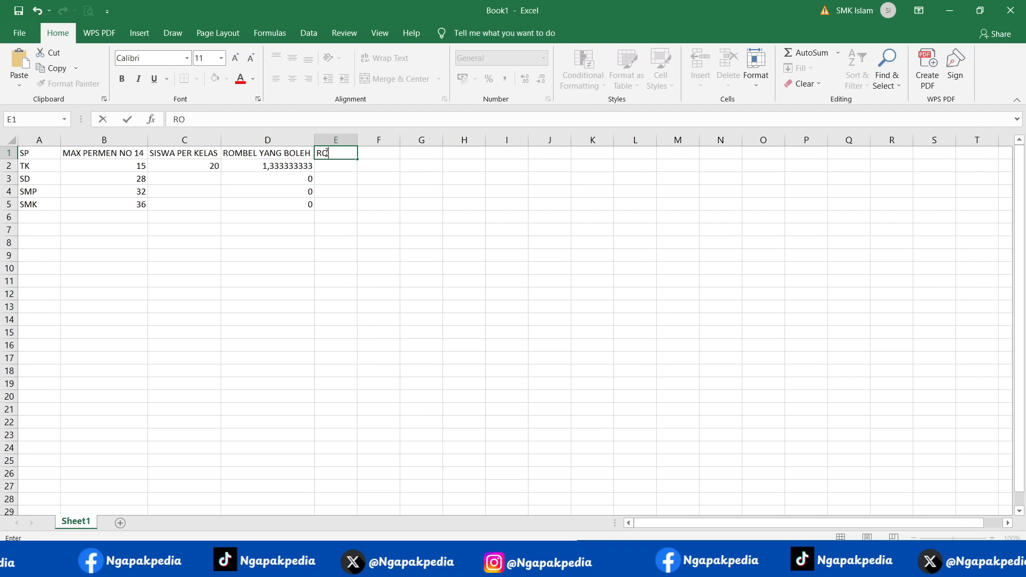
pyautogui.press('BackSpace')
pyautogui.press('BackSpace')
pyautogui.press('BackSpace')
pyautogui.press('BackSpace')
pyautogui.press('BackSpace')
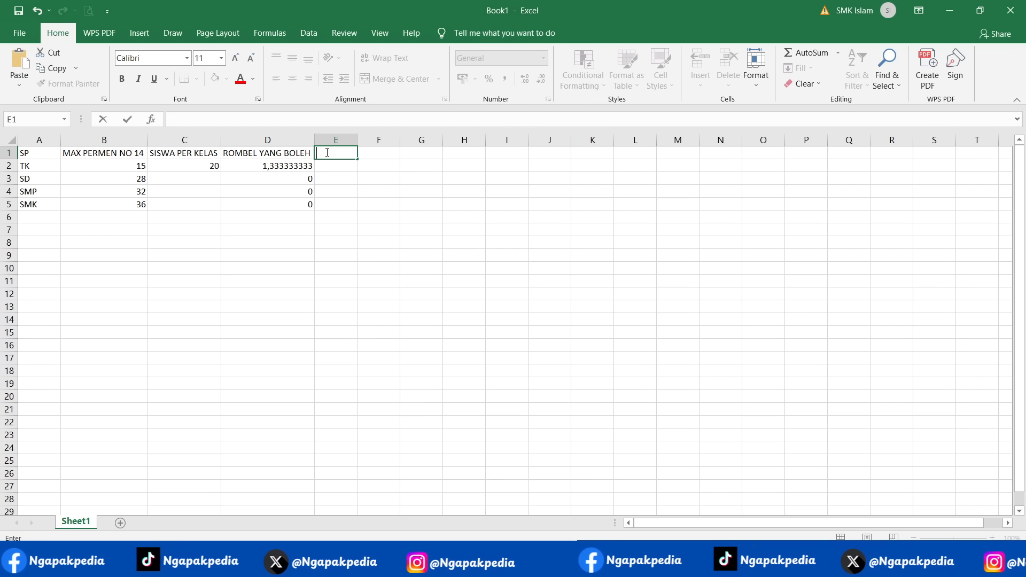
# - Try 28 and 20 in C3 as the number of students per class for SD
pyautogui.press('Left')
pyautogui.press('Left')
pyautogui.press('Down')
pyautogui.press('Down')
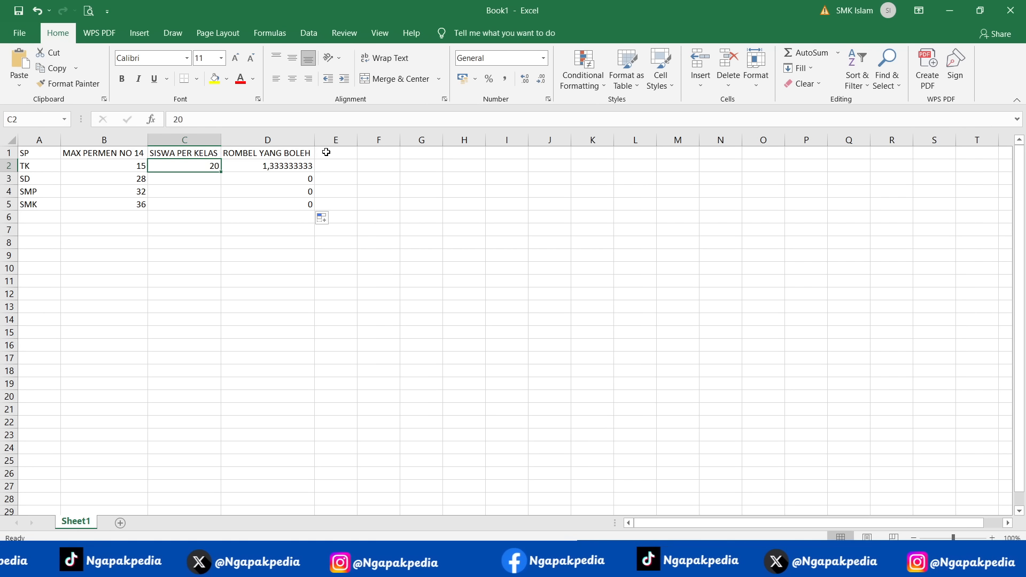
pyautogui.write('28')
pyautogui.press('Return')
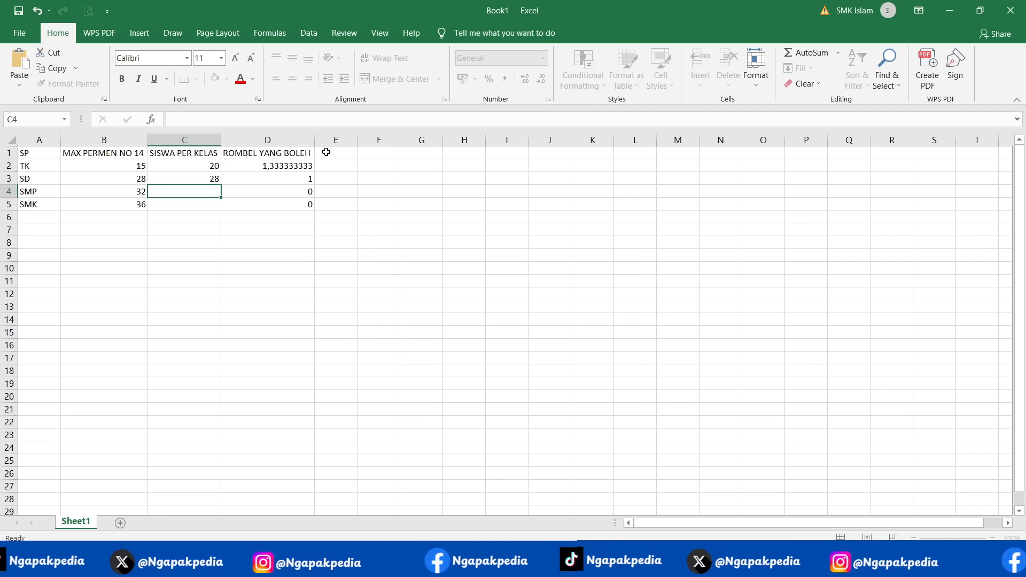
pyautogui.press('Up')
pyautogui.press('F2')
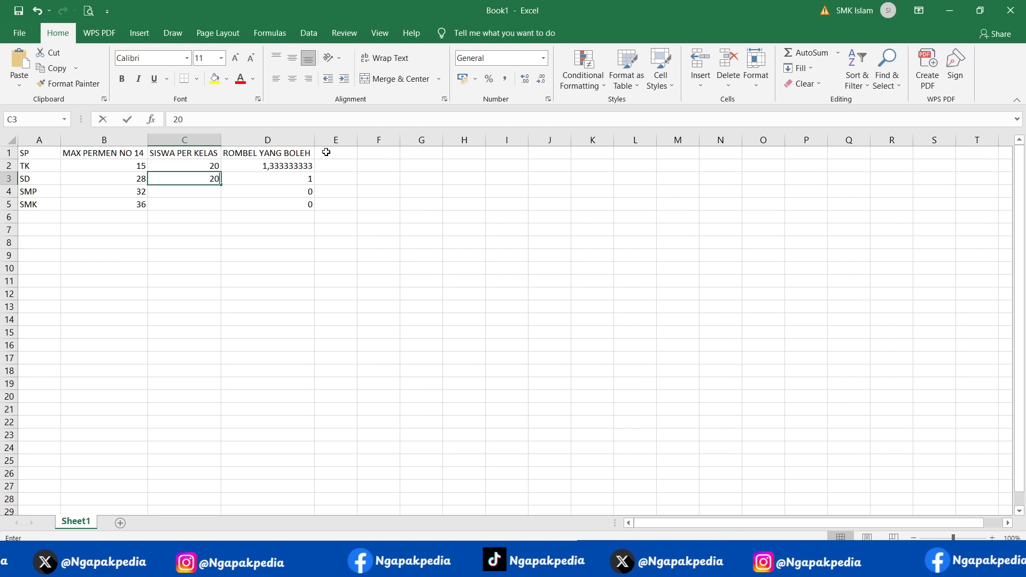
pyautogui.write('20')
pyautogui.press('Return')
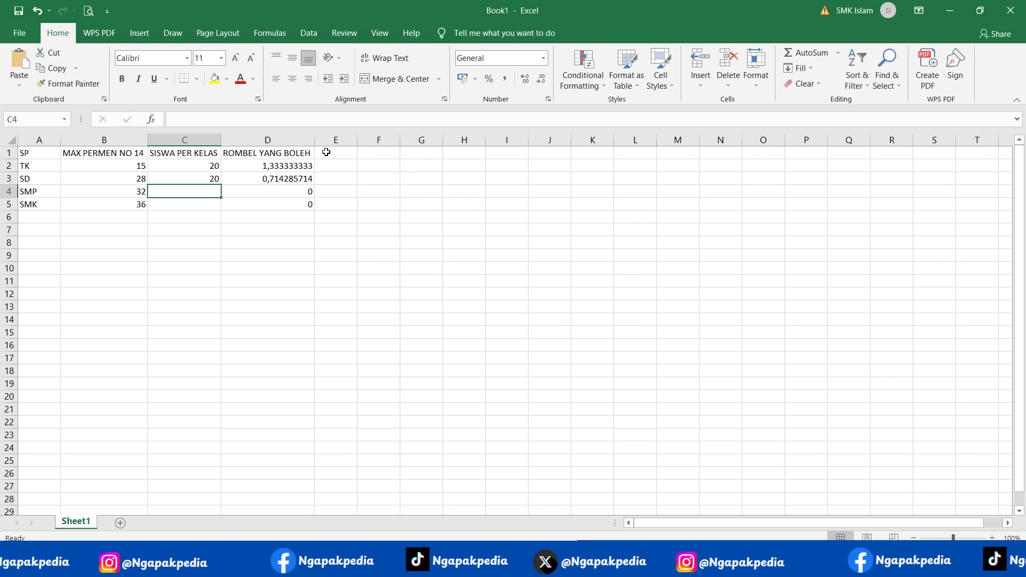
# - Try 34 in C3 as the SD student count
pyautogui.press('Up')
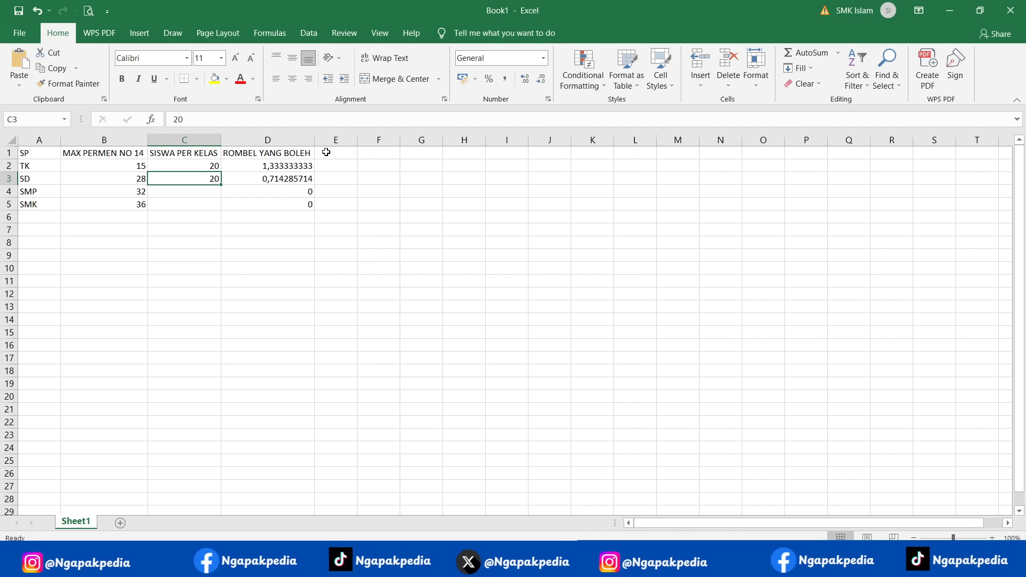
pyautogui.write('3')
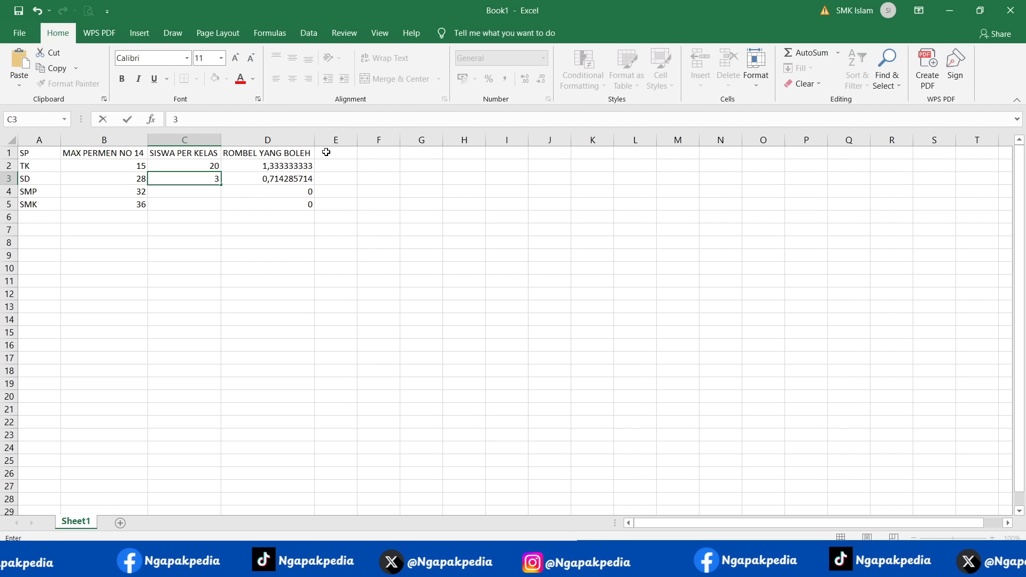
pyautogui.write('4')
pyautogui.press('Return')
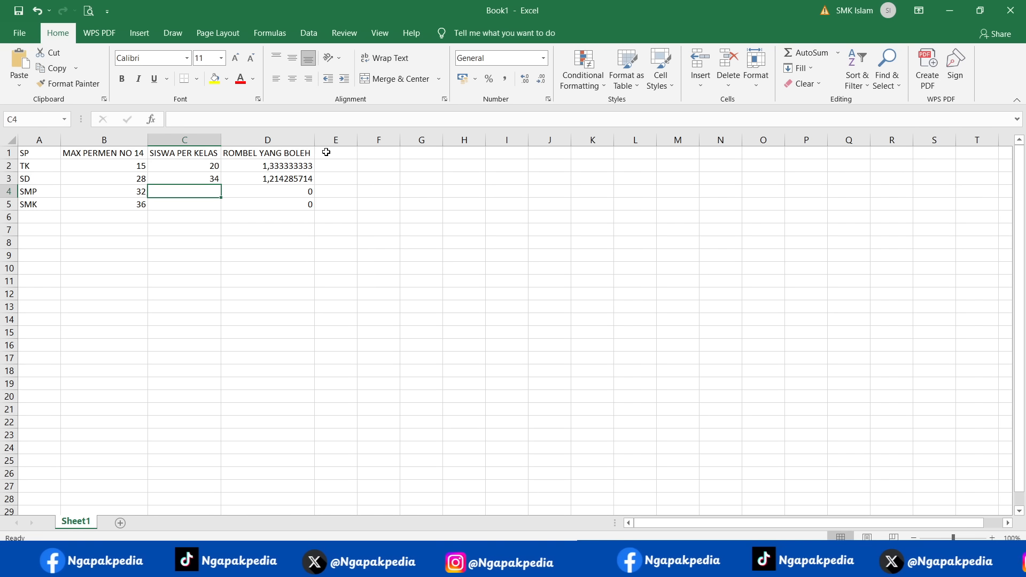
# - Set the SD student count in C3 to 60 and check the allowed class groups in D3
pyautogui.press('Up')
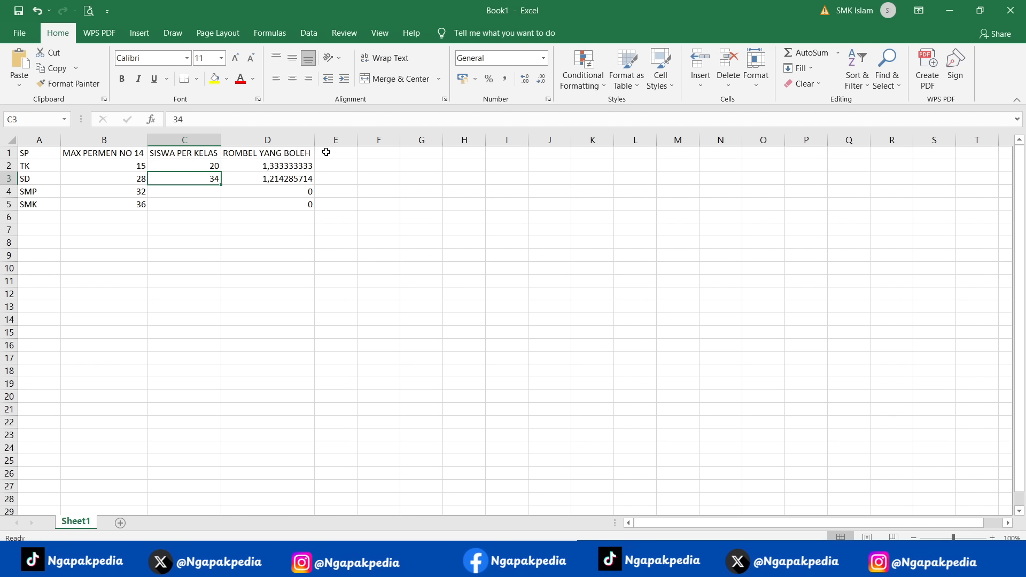
pyautogui.write('60')
pyautogui.press('Return')
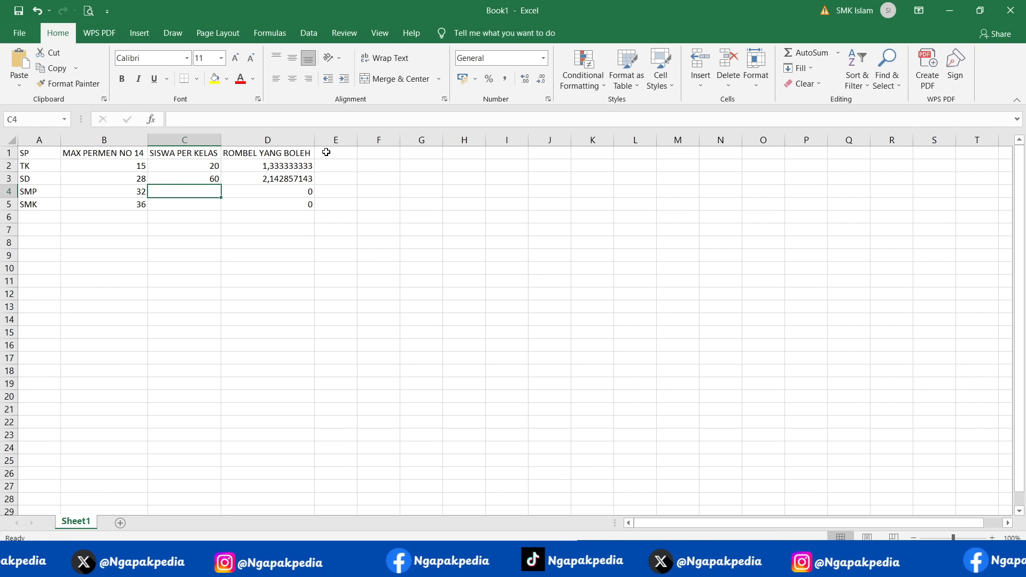
pyautogui.press('Up')
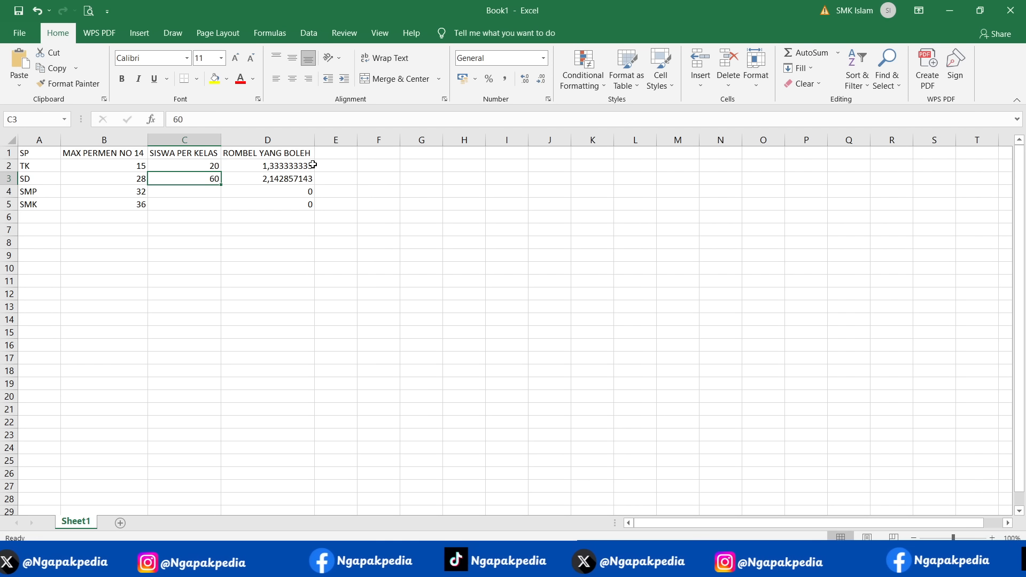
pyautogui.click(289, 178)
pyautogui.click(203, 179)
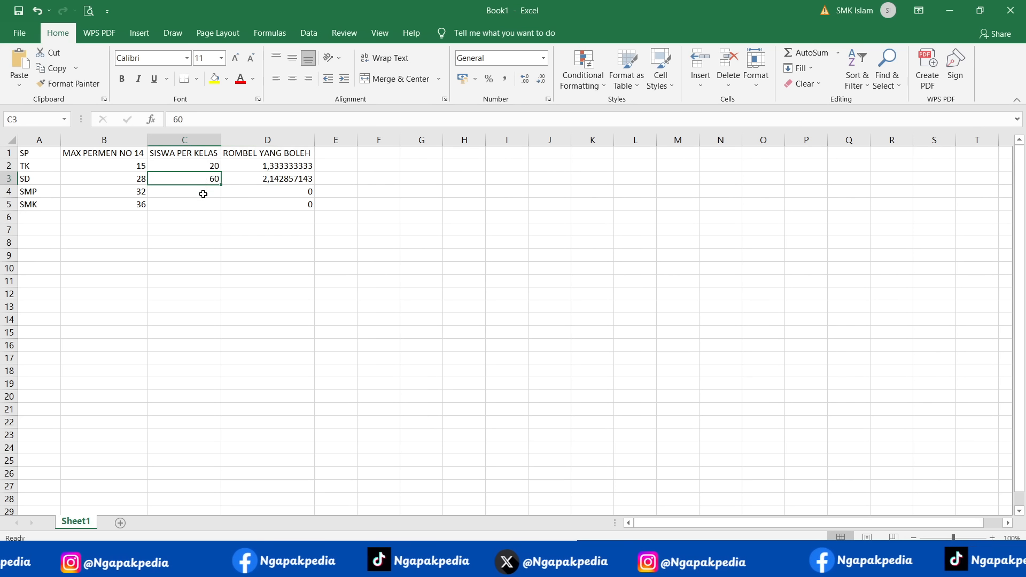
# - Try 64 in C4 as the number of students per class for SMP
pyautogui.click(203, 193)
pyautogui.write('64')
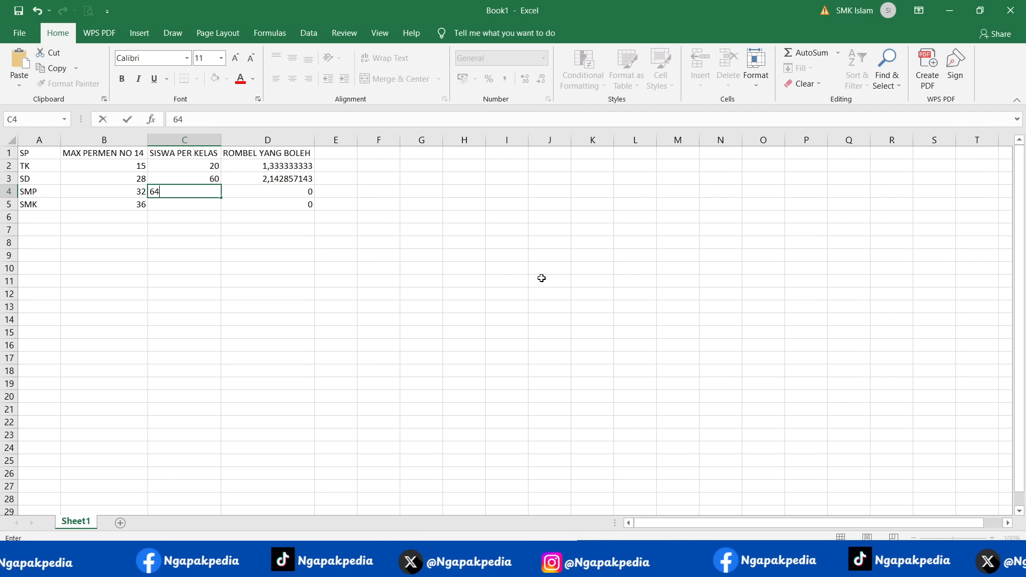
pyautogui.press('Return')
# - Set the SMP student count in C4 to 80 and check the allowed class groups in D4
pyautogui.press('Up')
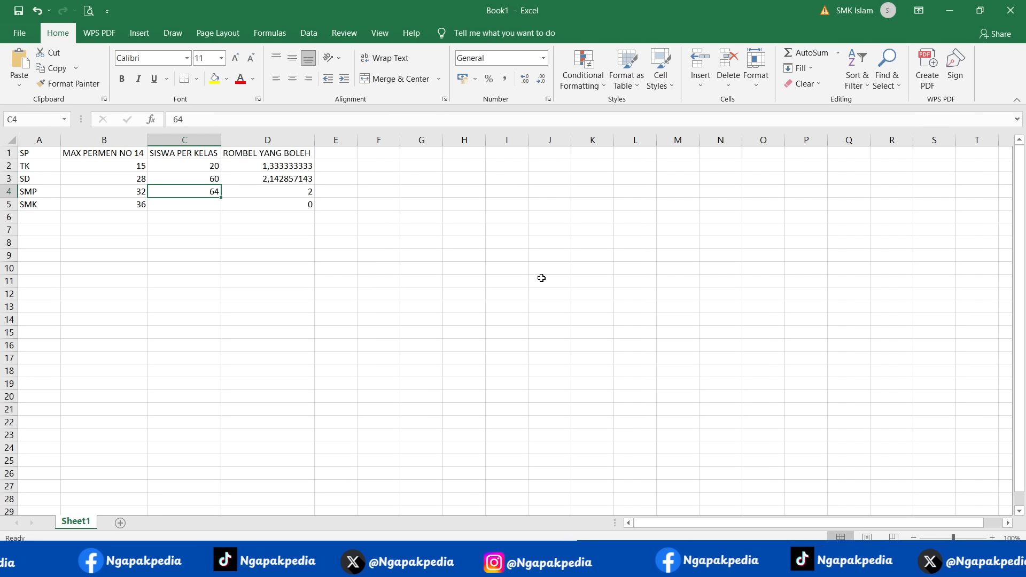
pyautogui.write('80')
pyautogui.press('Return')
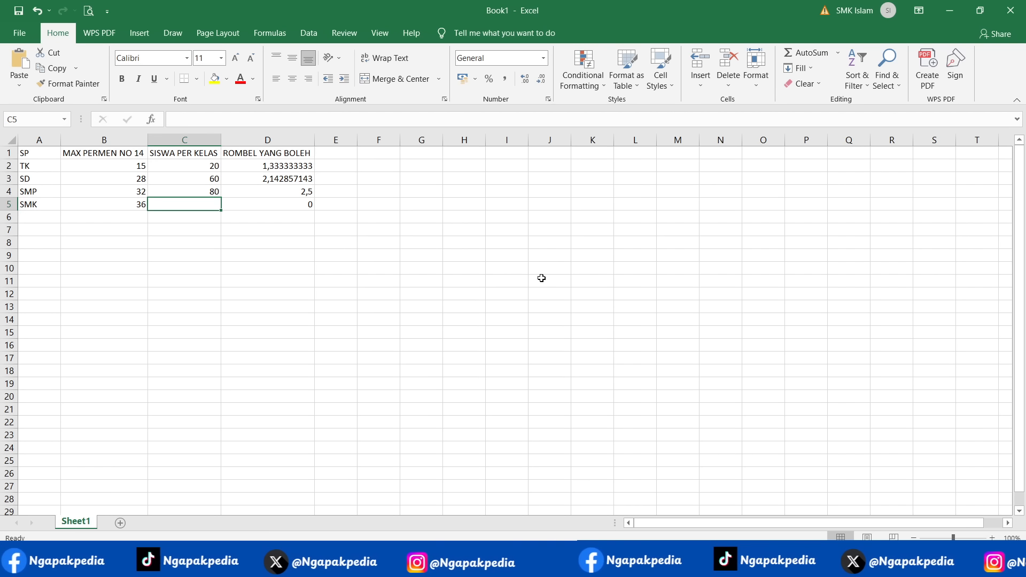
pyautogui.press('Up')
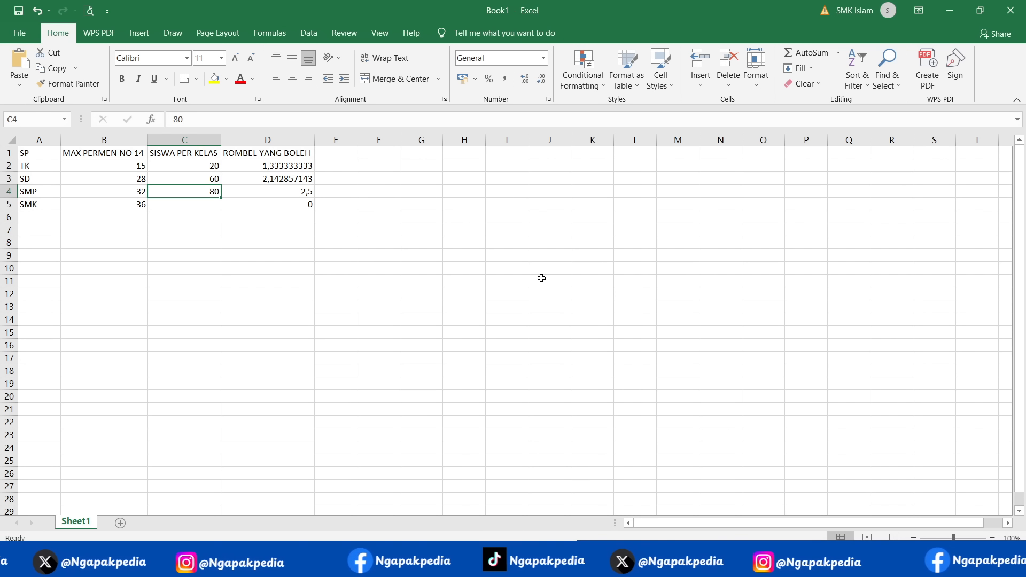
pyautogui.press('Up')
pyautogui.press('Down')
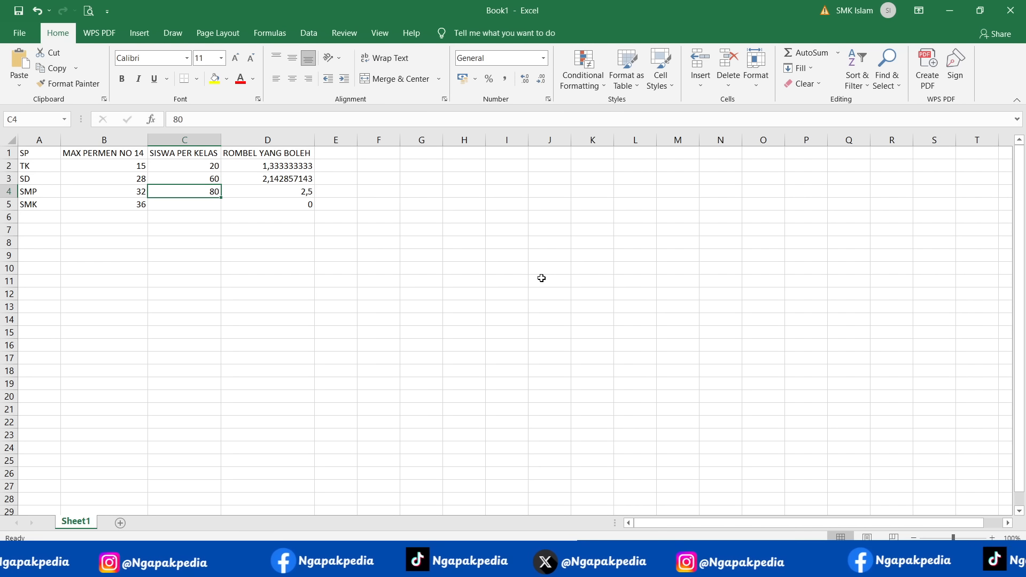
pyautogui.press('Right')
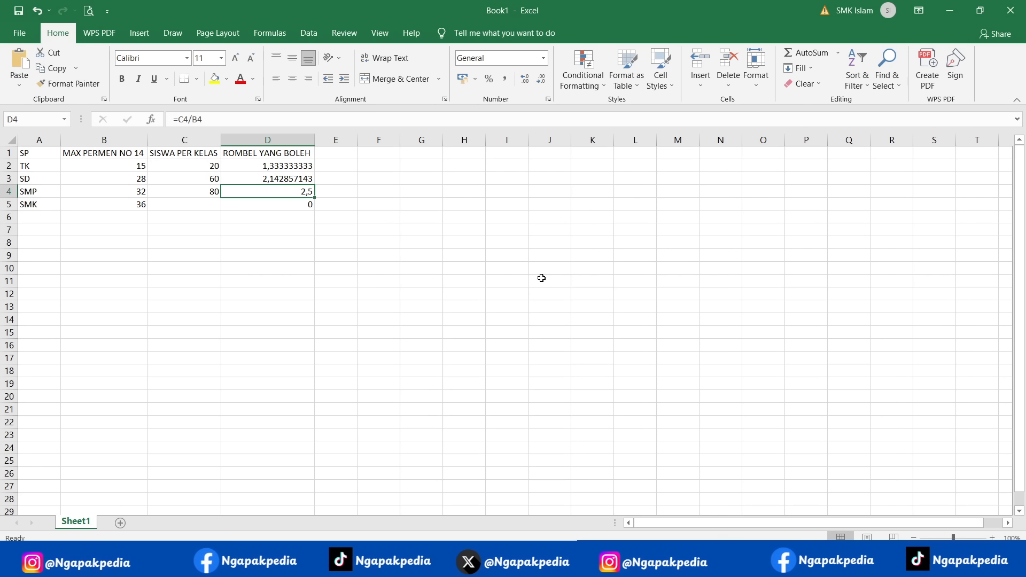
# - Try 98 in C5 as the SMK student count
pyautogui.press('Left')
pyautogui.press('Down')
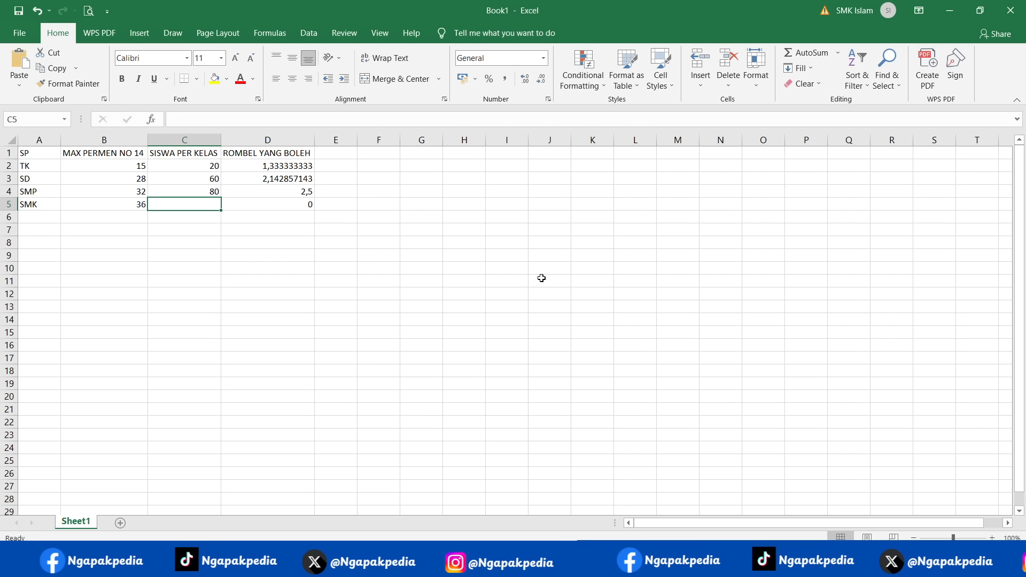
pyautogui.write('98')
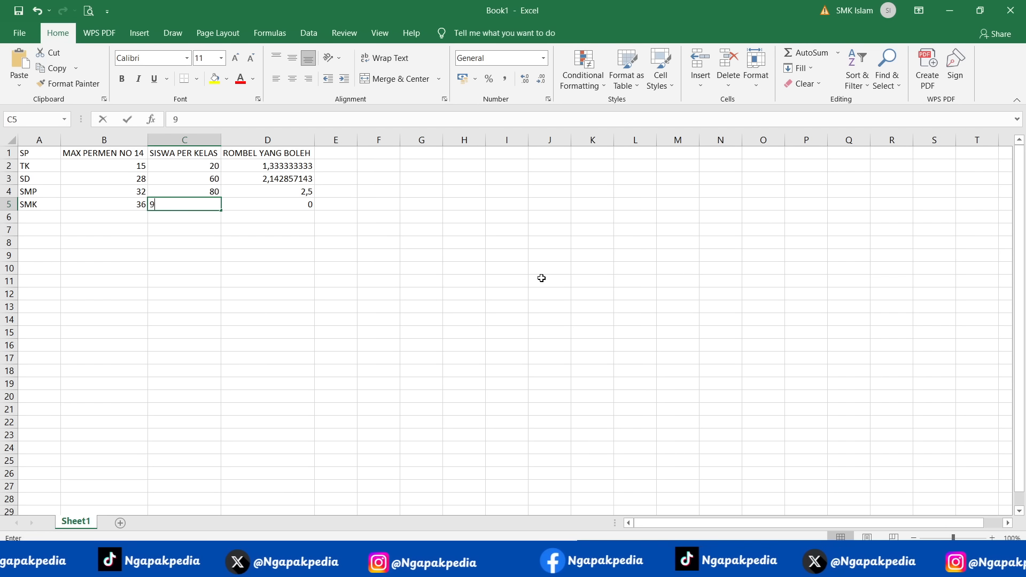
pyautogui.press('Return')
pyautogui.press('Up')
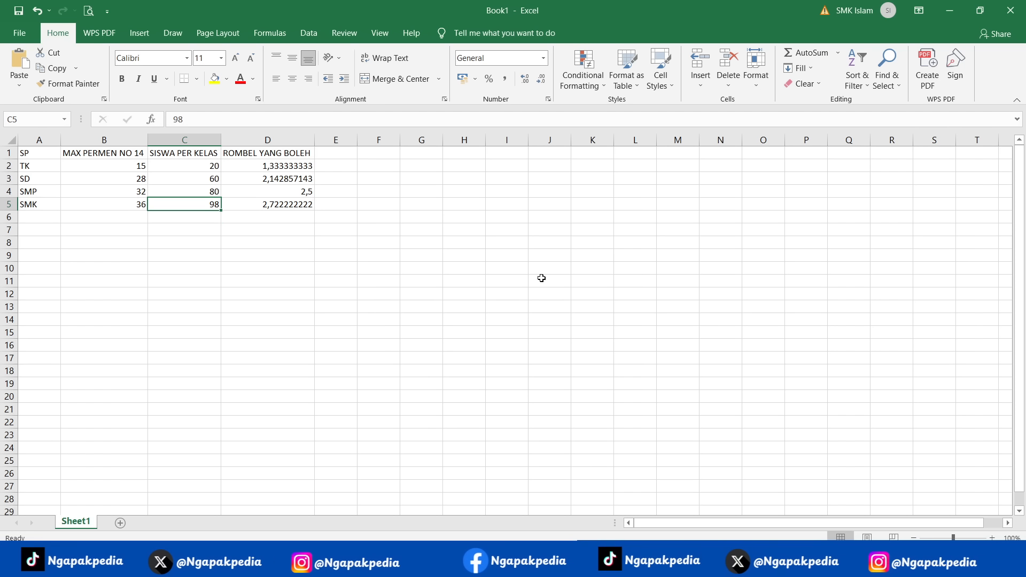
pyautogui.press('Down')
pyautogui.press('Down')
pyautogui.press('Left')
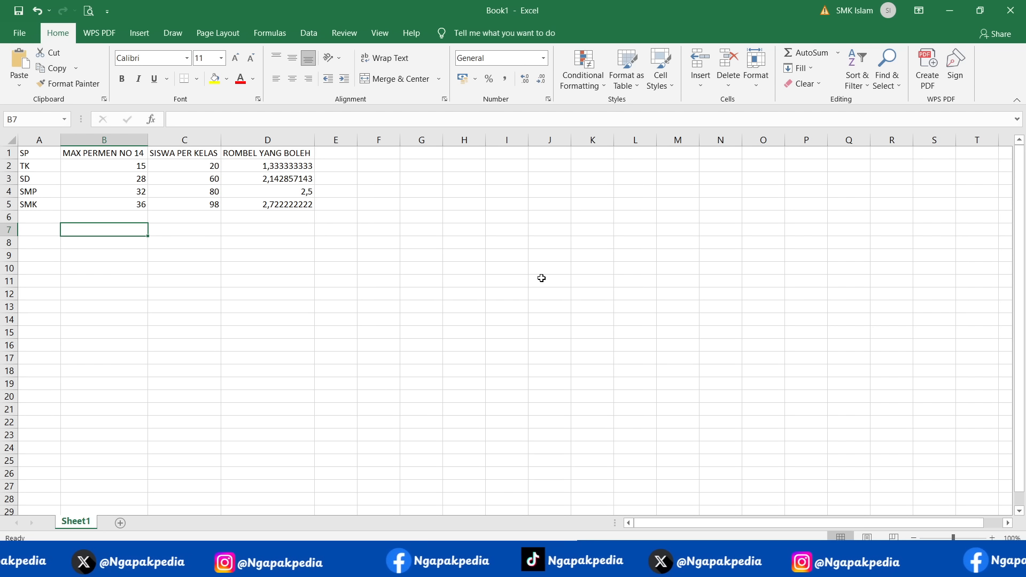
# - Enter the note "YANG DIHITUNG ADALAH SISWA YANG SUDAH MASUK DAPODIKNYA" in C7 below the table
pyautogui.moveTo(195, 165); pyautogui.dragTo(195, 207)
pyautogui.click(187, 236)
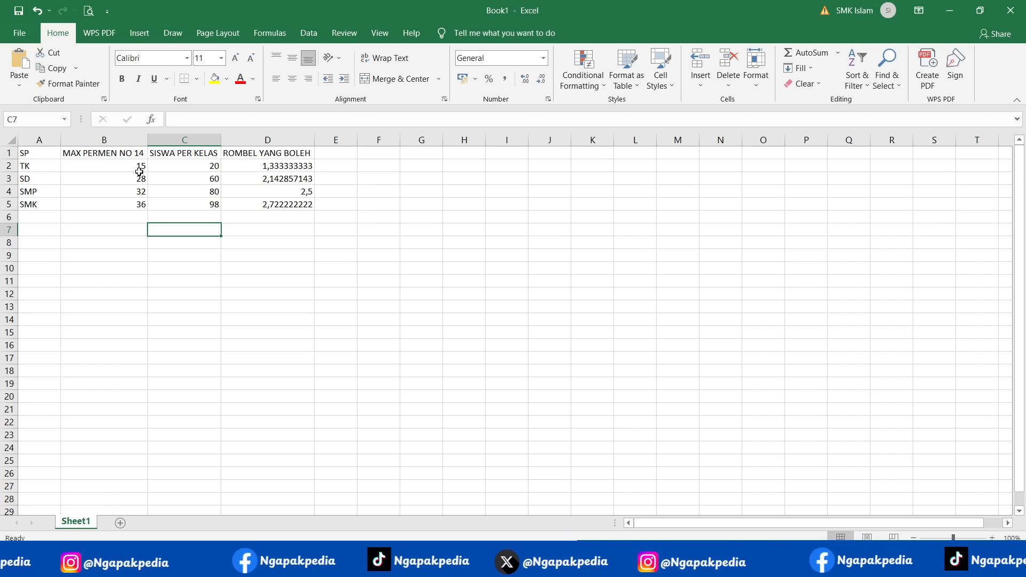
pyautogui.write('YANG')
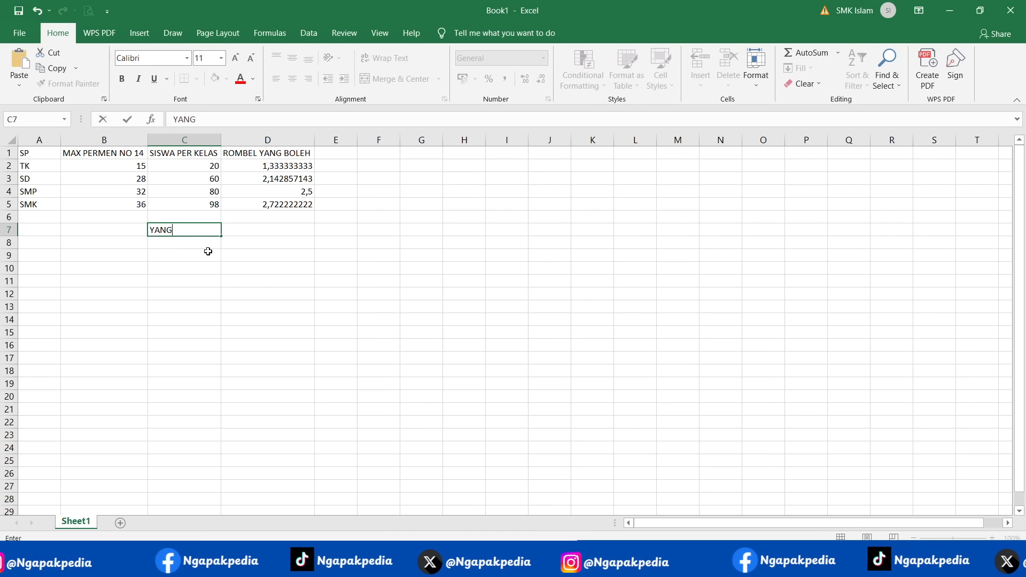
pyautogui.write(' DIHITUNG ADA')
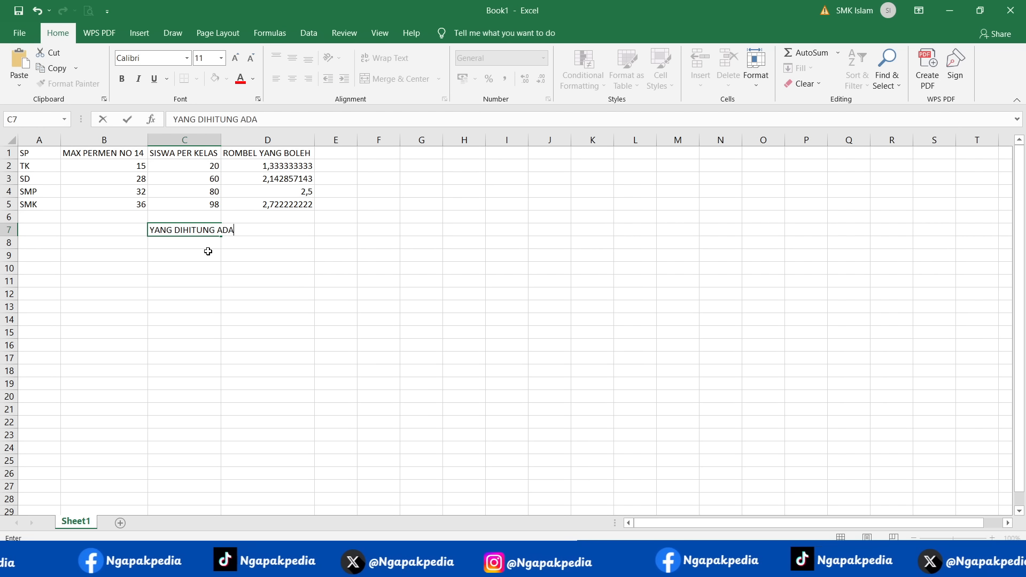
pyautogui.write('LAH SISWA YANG SU')
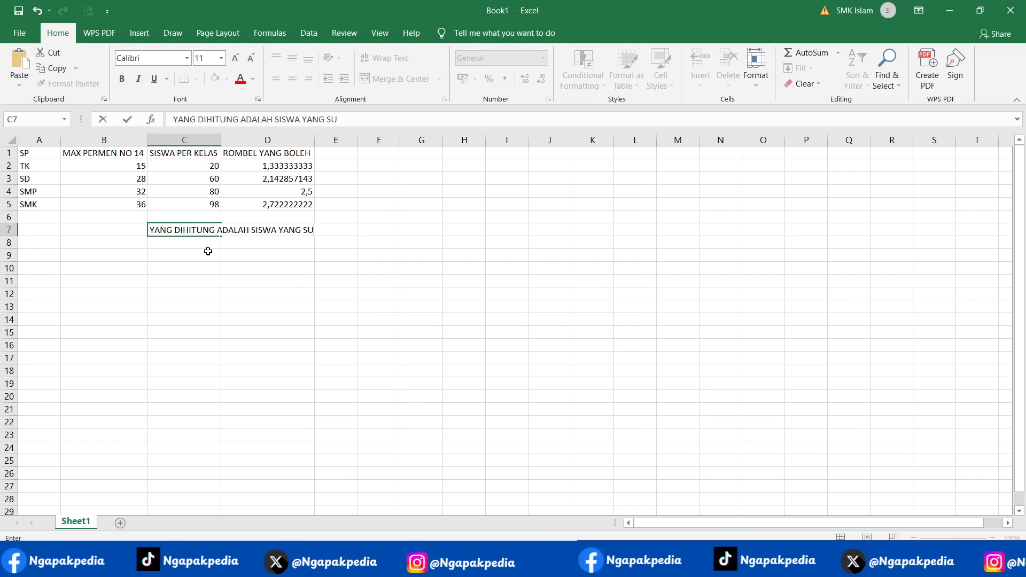
pyautogui.write('DAH MASUK DAPODIK')
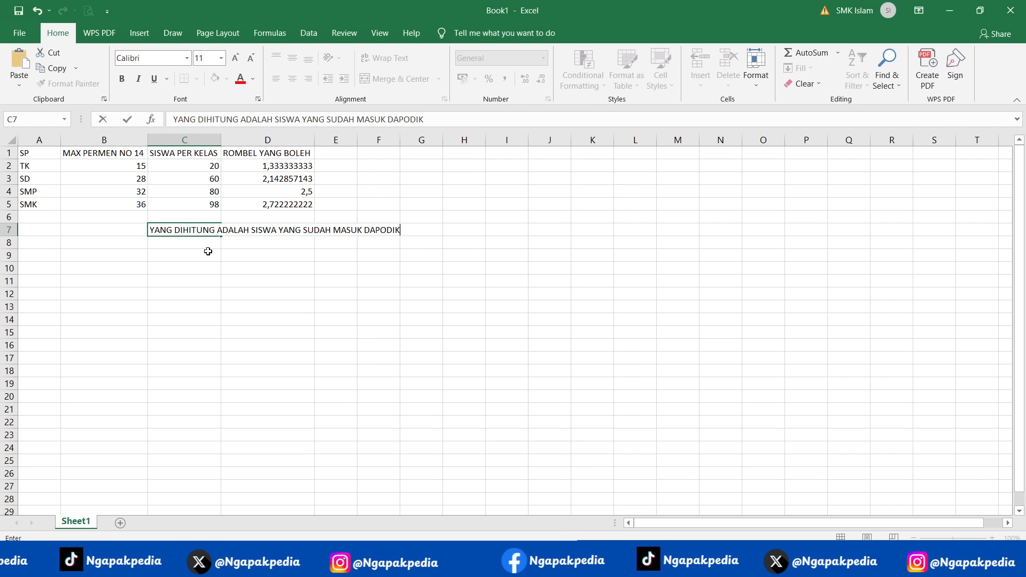
pyautogui.write('NYA')
pyautogui.press('Return')
# - Enter the example in C8: "CONTOH, SISWA BARU ADA 100, TAPI YANG MASUK DAPODIK BARU 50, MAKA YANG DIMASUKAN KE RUMUS ADALAH 50"
pyautogui.write('CO')
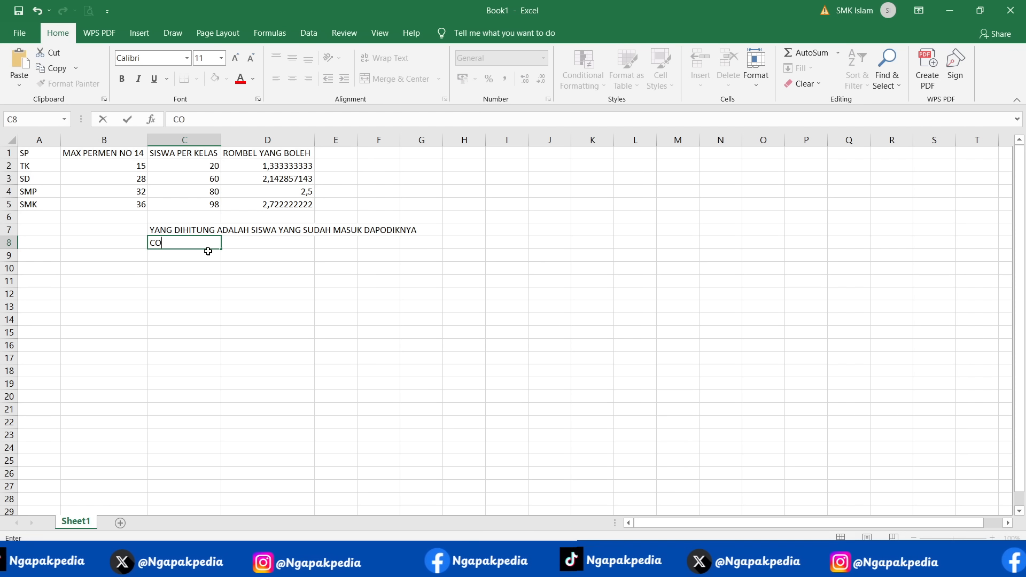
pyautogui.write('NTOH, SISWA')
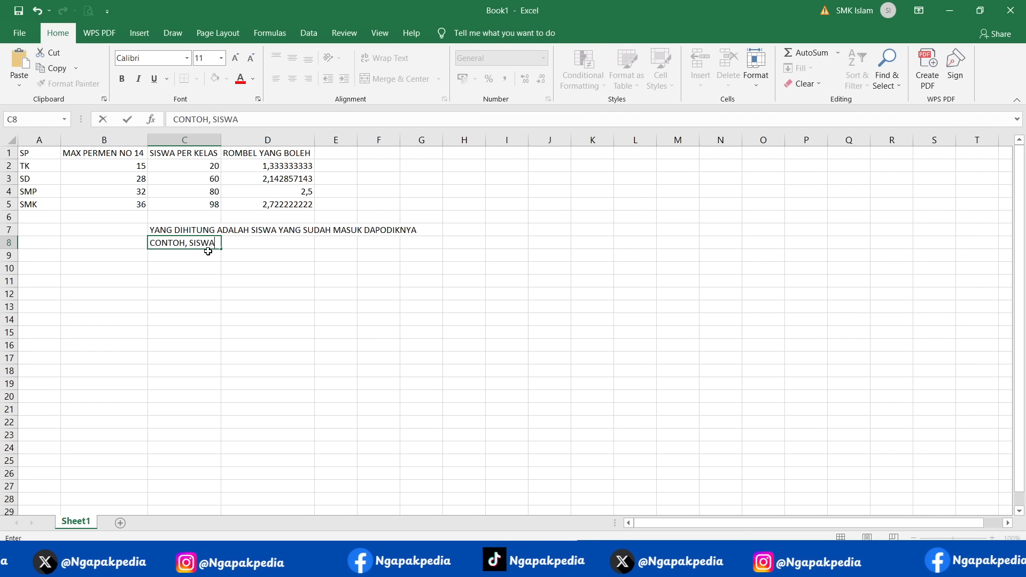
pyautogui.write(' BARU ADA 100,')
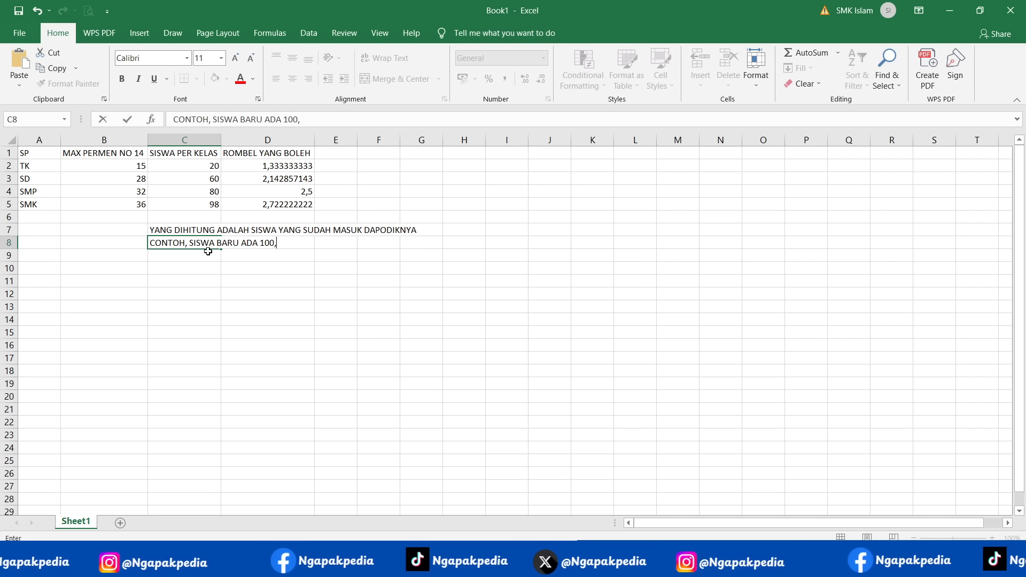
pyautogui.write(' Y')
pyautogui.press('BackSpace')
pyautogui.write('TAPI Y')
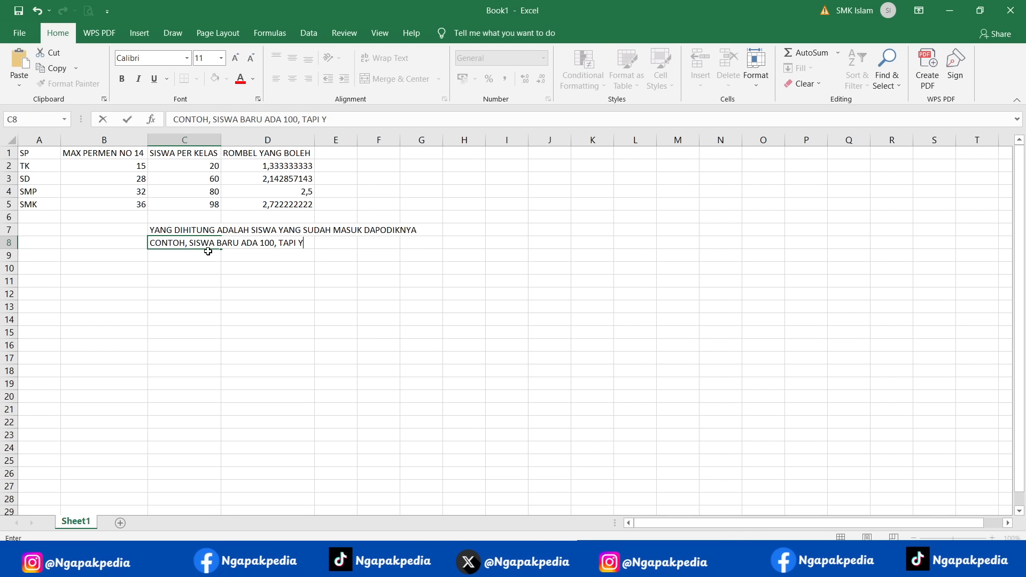
pyautogui.write('ANG MASUK DAPOD')
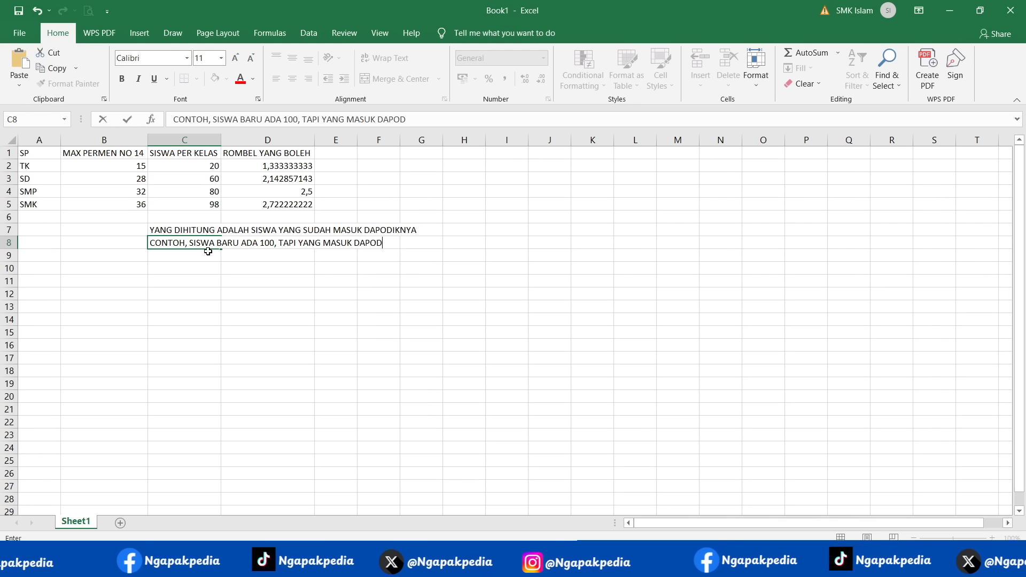
pyautogui.write('IK BARU 50')
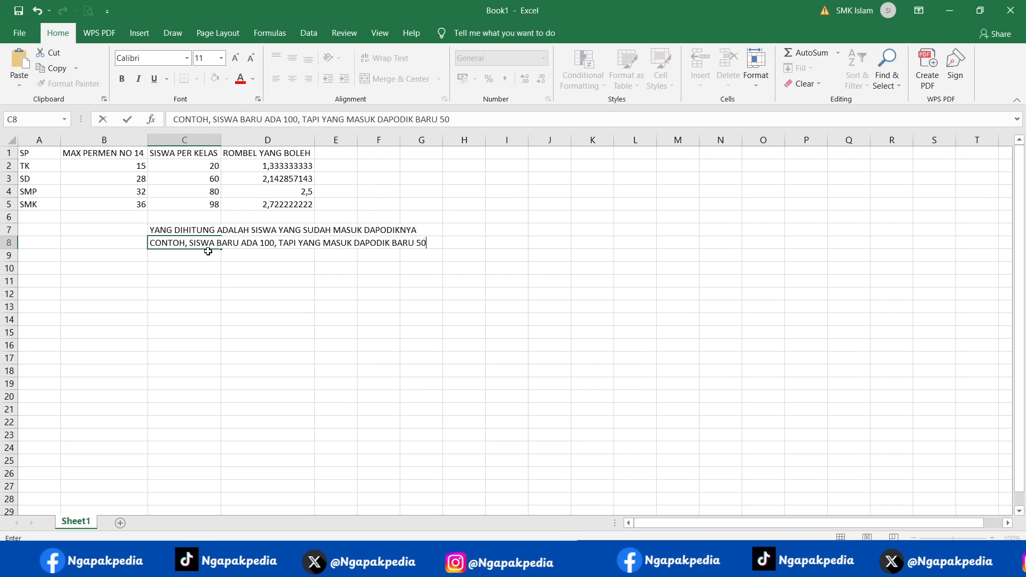
pyautogui.write(', MAKA YANG DI')
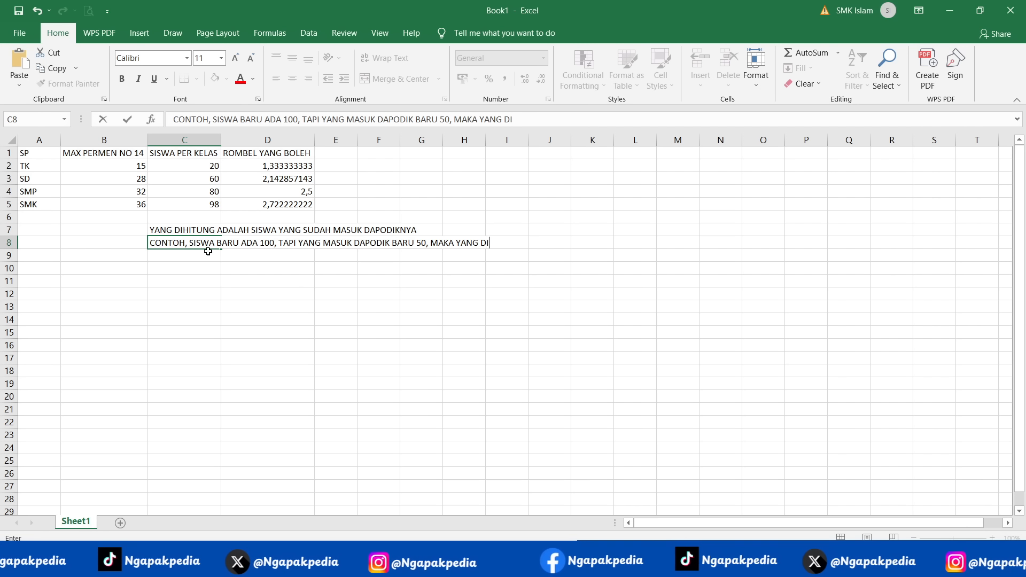
pyautogui.write('MASUKAN KE RUM')
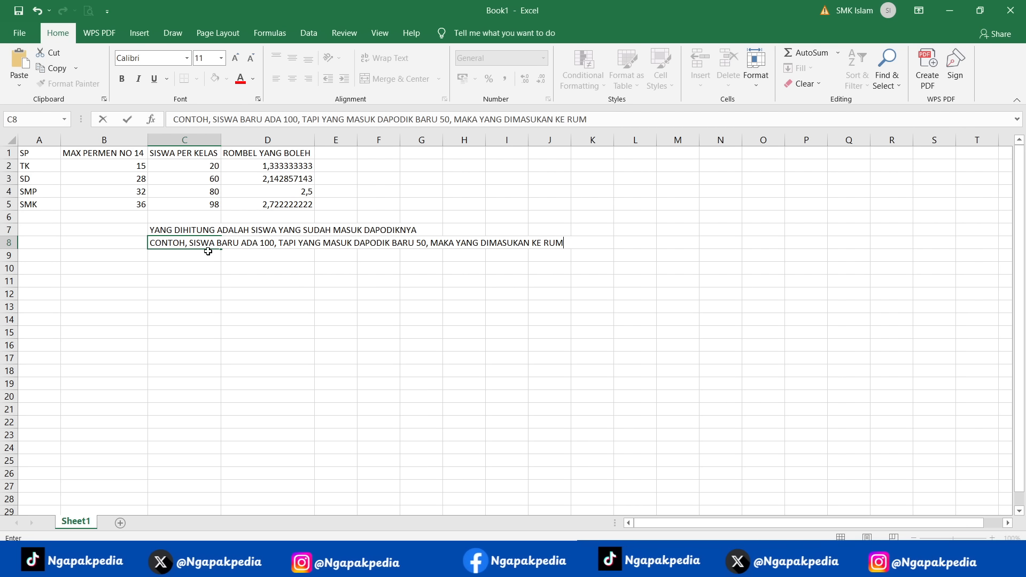
pyautogui.write('US ADALAH 50')
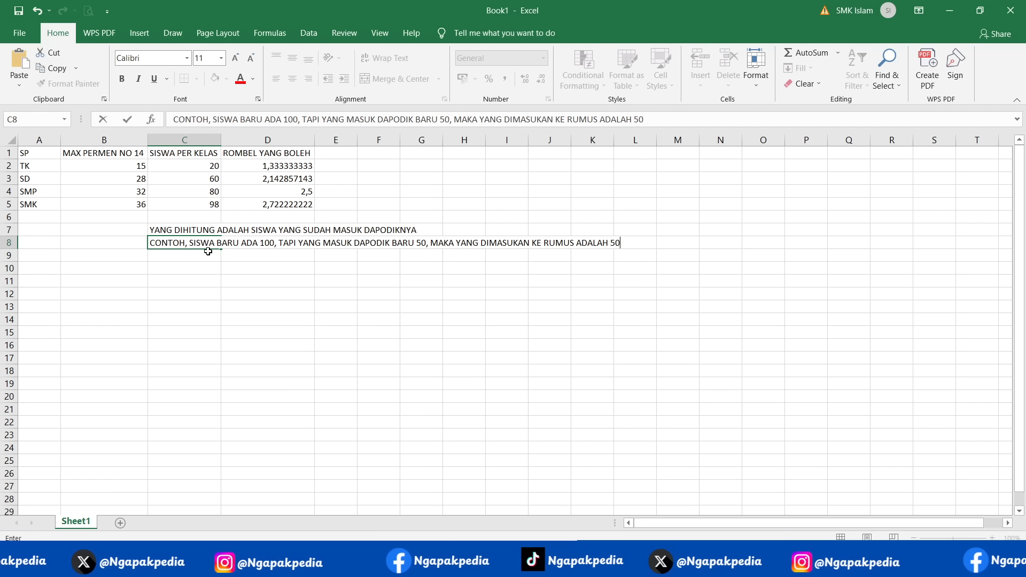
pyautogui.press('Return')
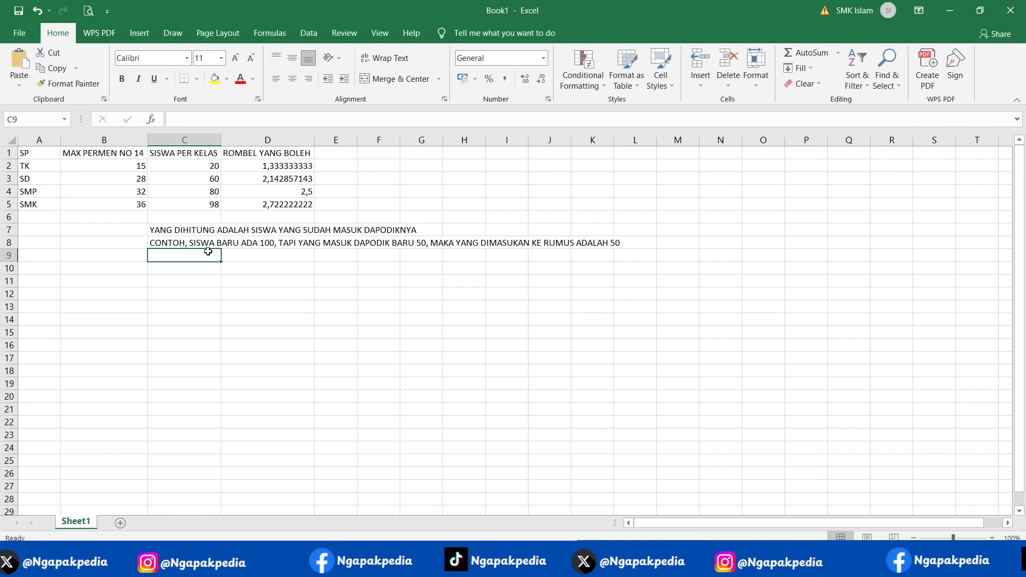
# - Try 50 in C5 as the SMK student count and check the allowed class groups in D5
pyautogui.click(195, 204)
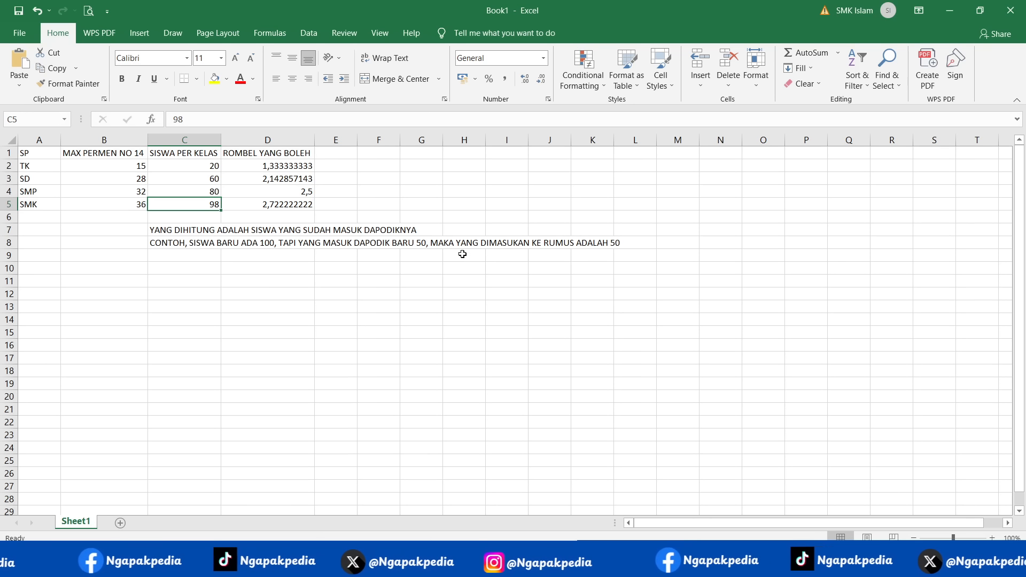
pyautogui.write('50')
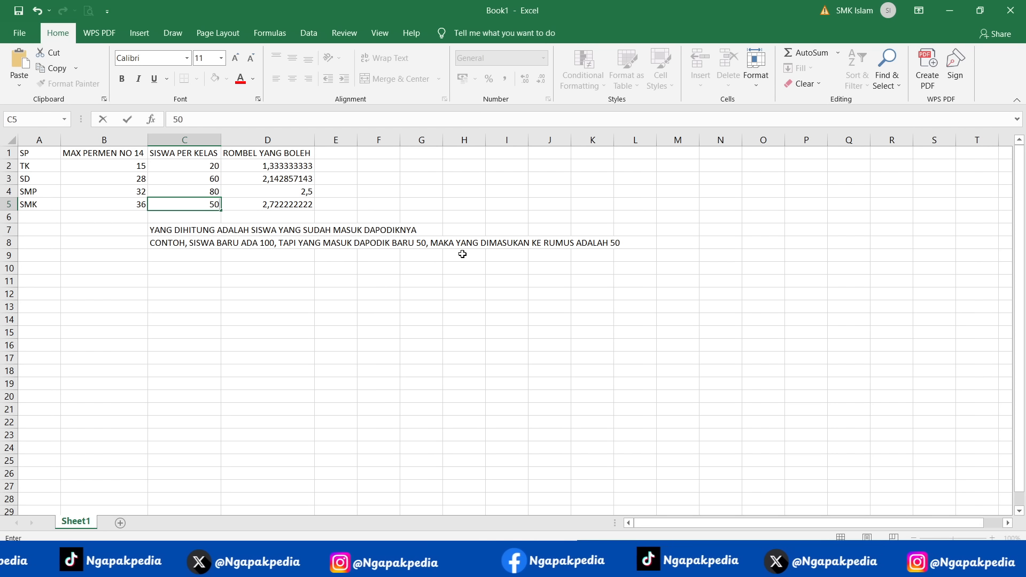
pyautogui.press('Return')
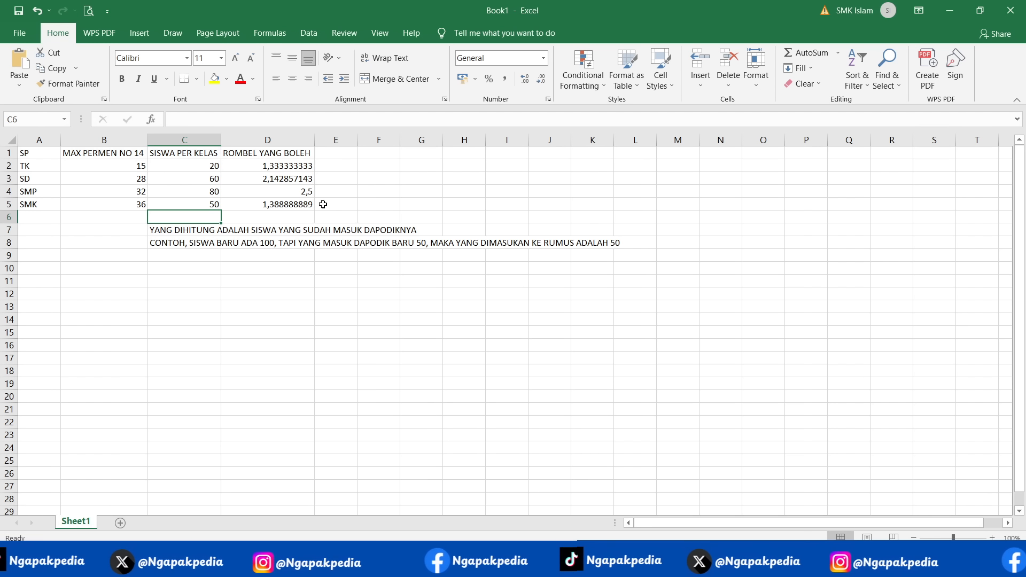
pyautogui.click(291, 203)
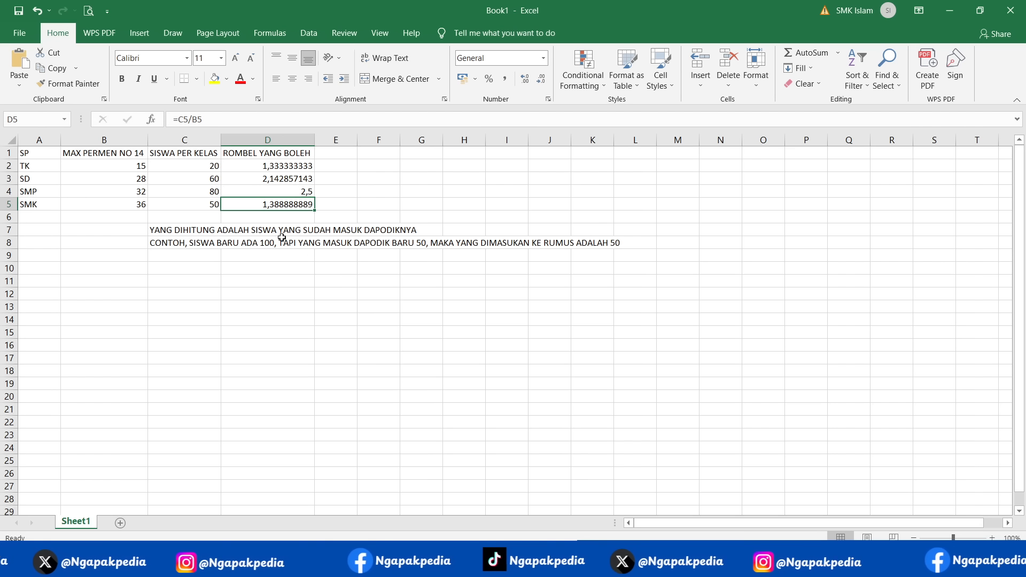
# - Set the SMK student count in C5 to 100 and check the allowed class groups in D5
pyautogui.click(209, 206)
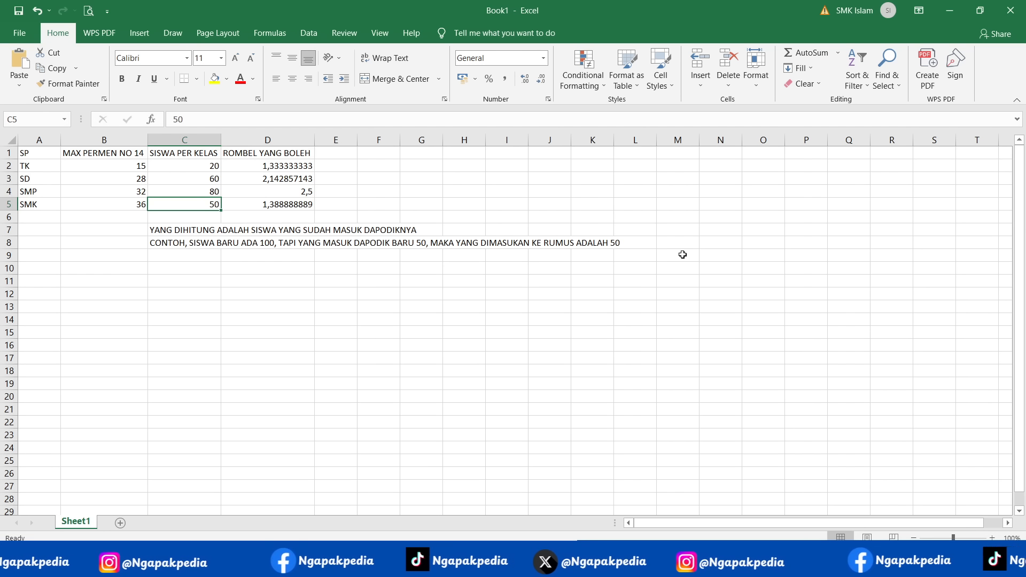
pyautogui.write('100')
pyautogui.press('Return')
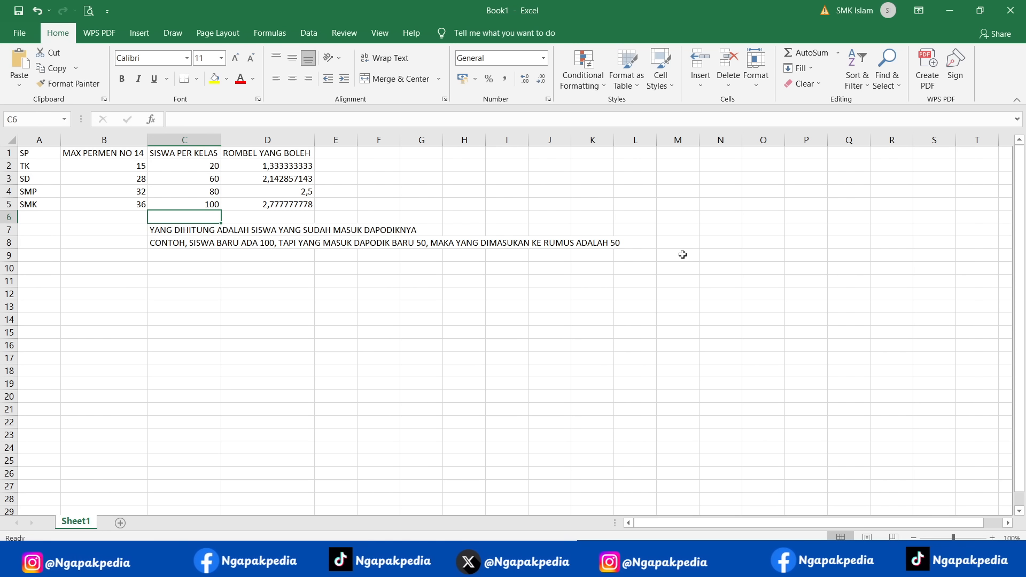
pyautogui.click(268, 205)
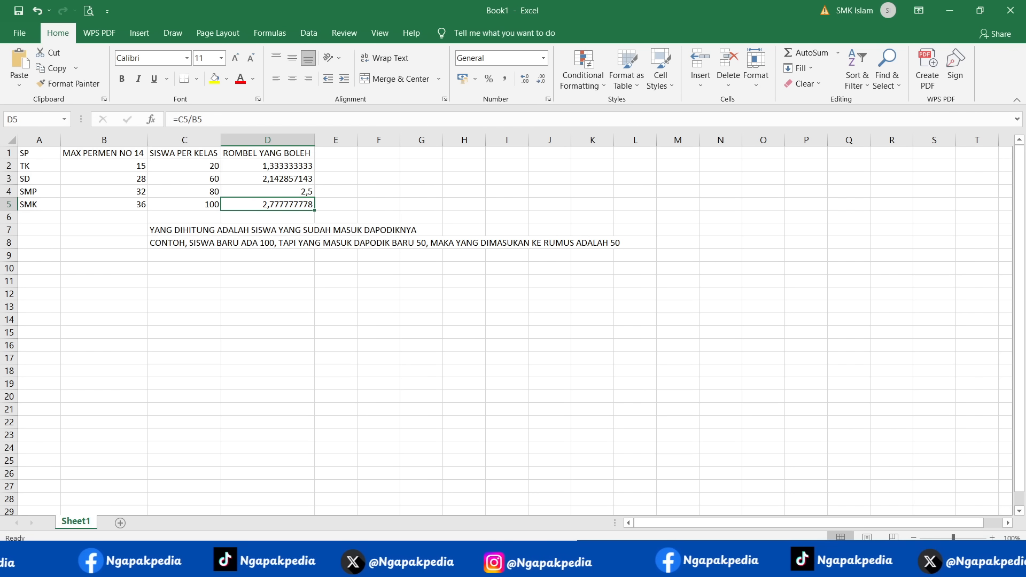
# - Switch to Dapodik in the browser and close the Pesan Baru dari Pusat message to view the Info Daya Tampung table
pyautogui.click(949, 11)
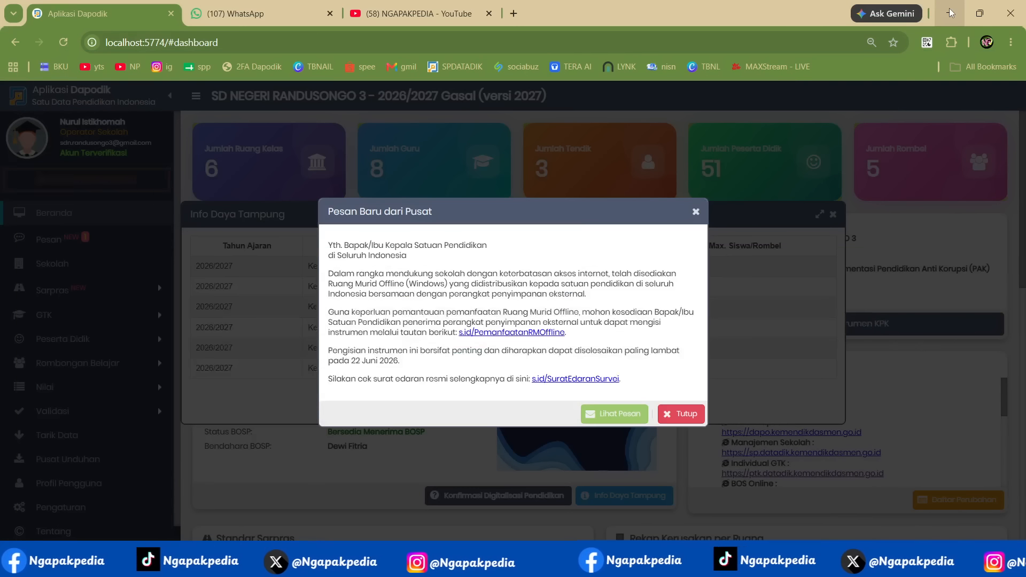
pyautogui.click(692, 413)
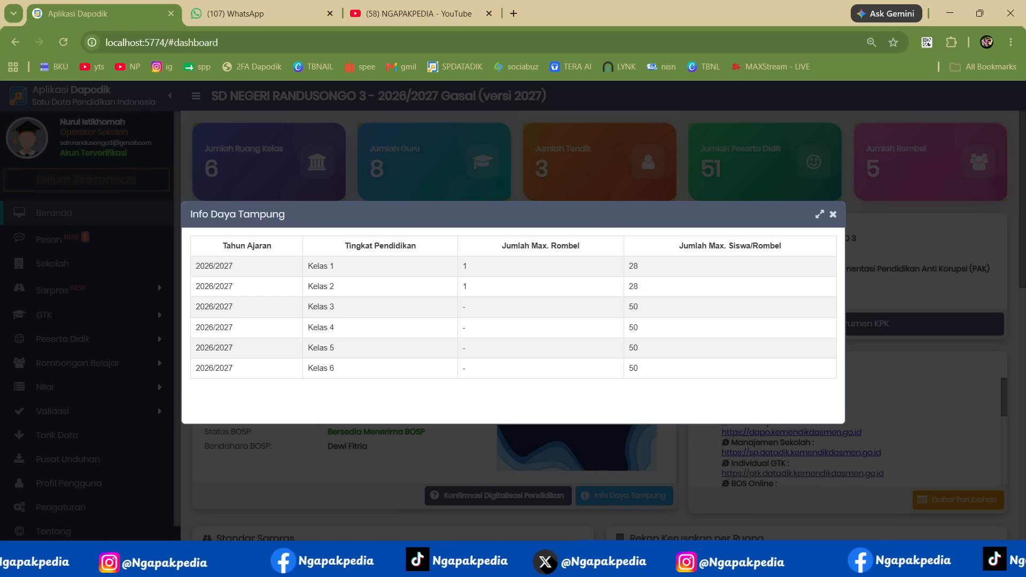
# - Switch to the Notepad notes on making class groups in Dapodik 2027 and review them
pyautogui.moveTo(762, 563)
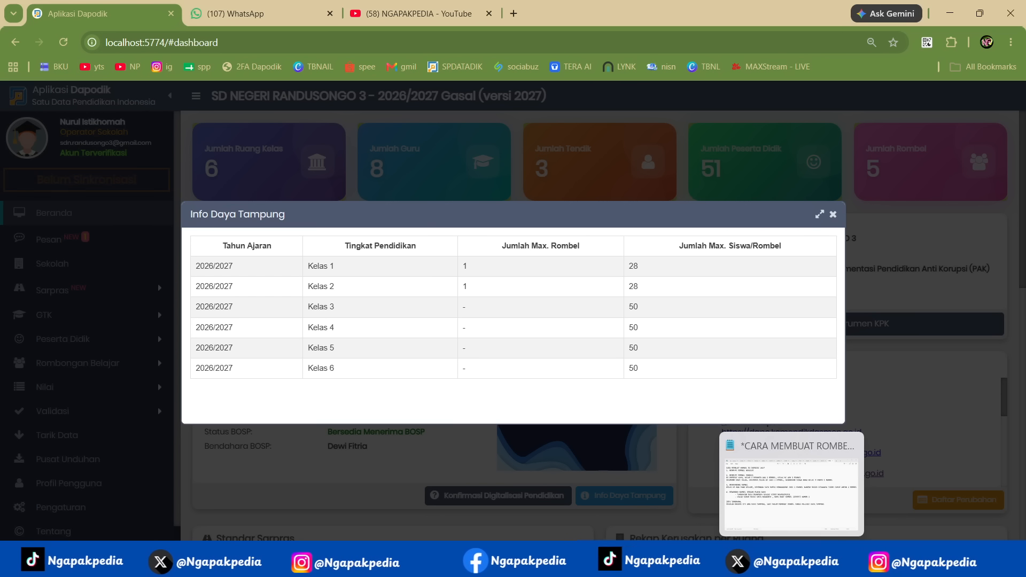
pyautogui.click(791, 562)
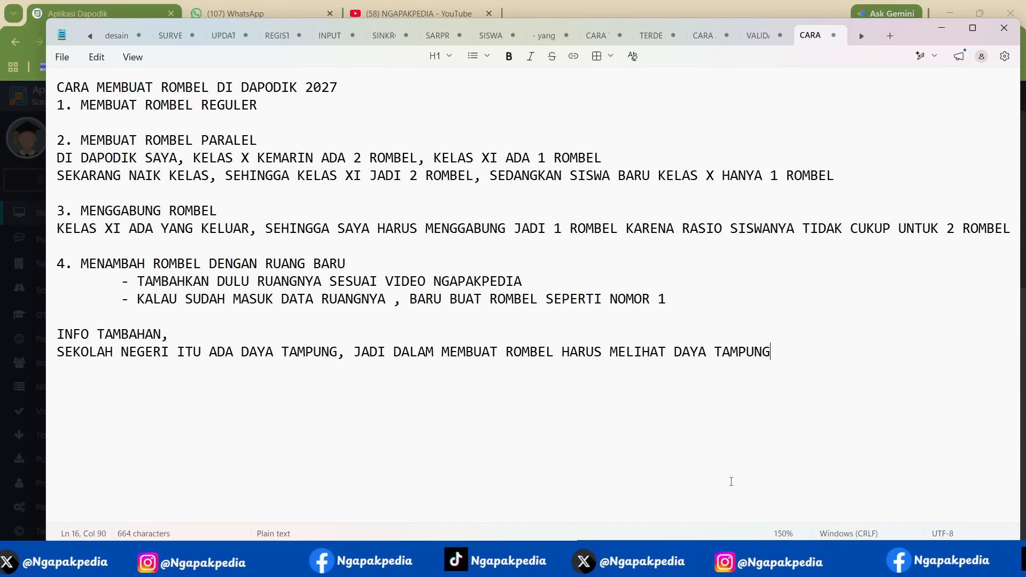
pyautogui.click(764, 562)
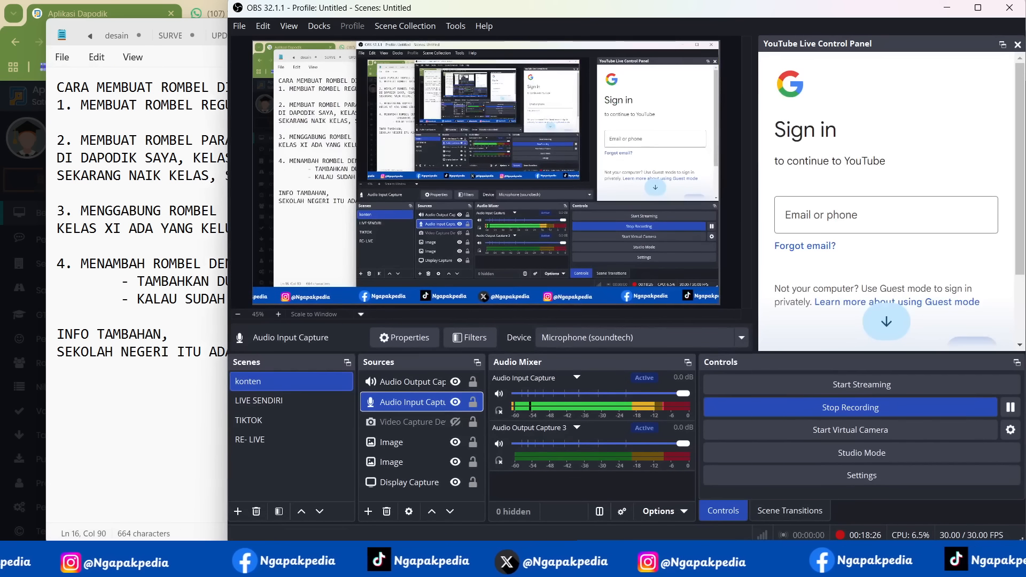